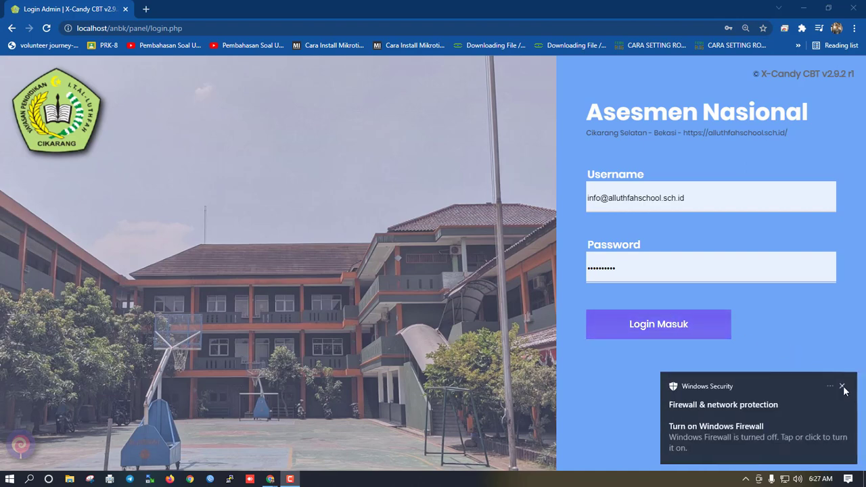
Dismiss the Windows Firewall alert and clear all system notifications
left_click(842, 387)
left_click(847, 478)
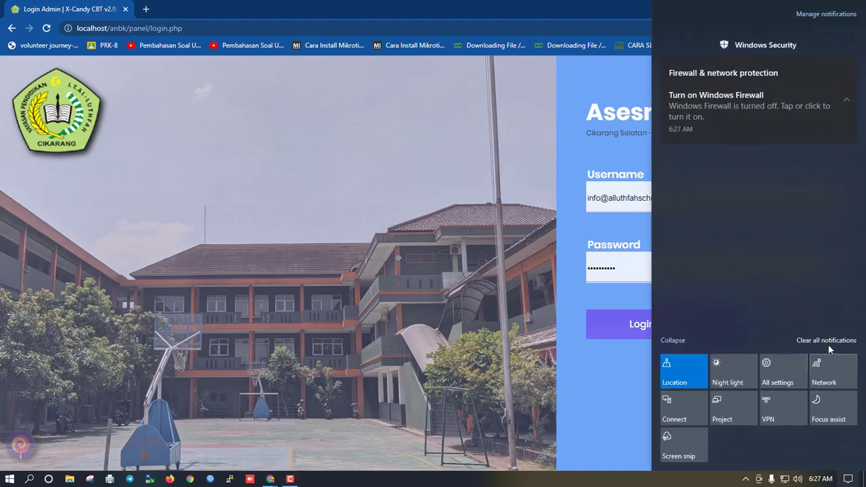
left_click(831, 340)
left_click(623, 385)
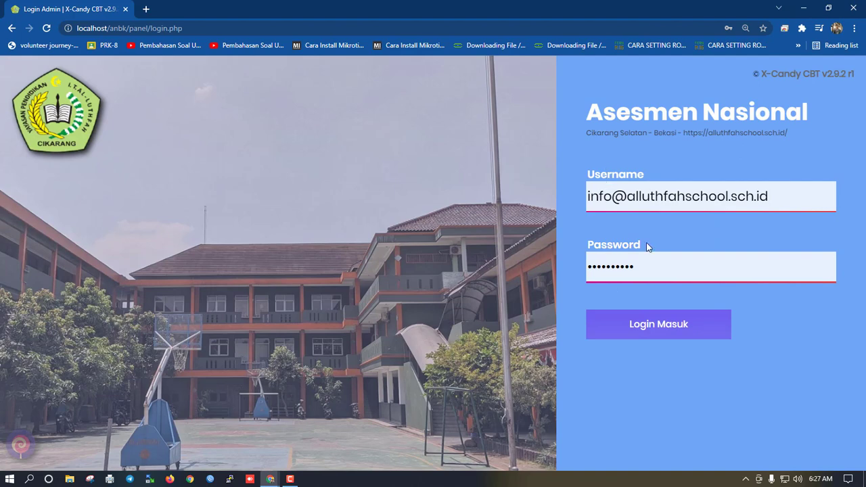
Log in to the admin panel with the prefilled credentials and view the Data Mata Pelajaran subject list
left_click(654, 330)
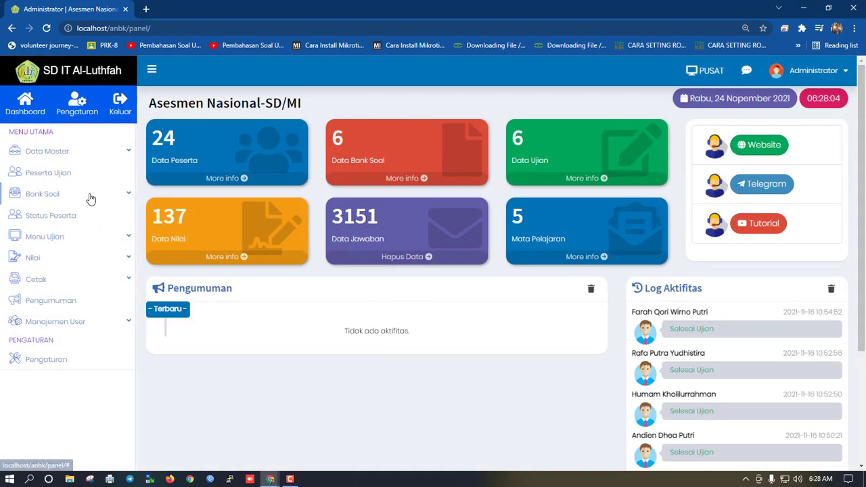
left_click(53, 151)
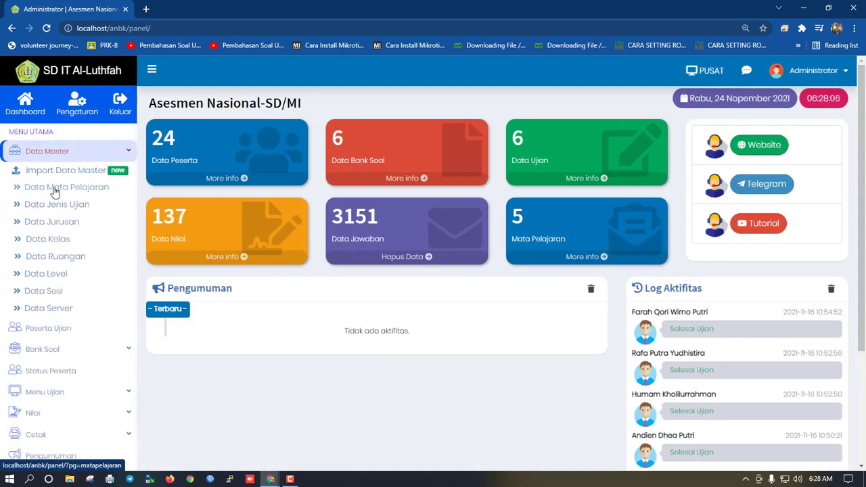
left_click(52, 194)
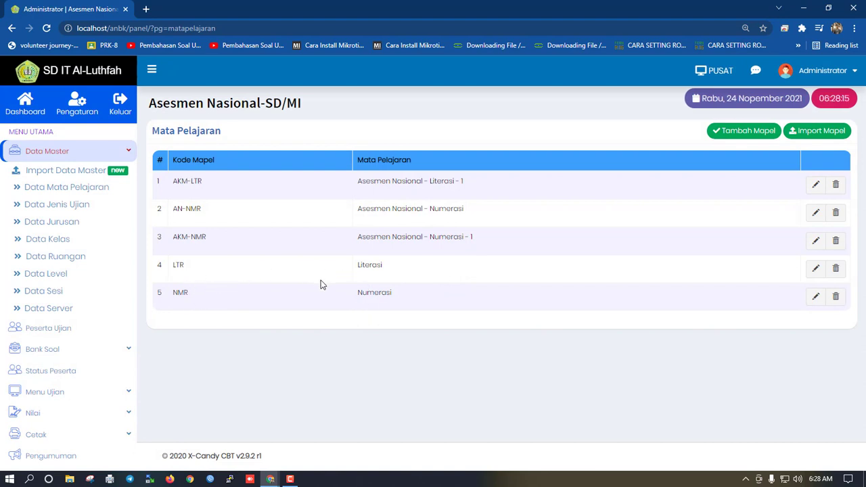
Go to the Daftar Soal question bank list and start adding a new question bank
left_click(66, 156)
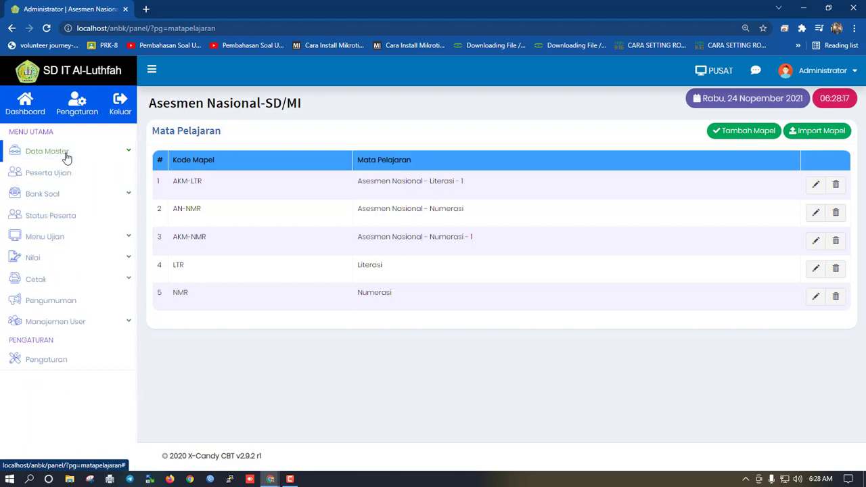
left_click(54, 194)
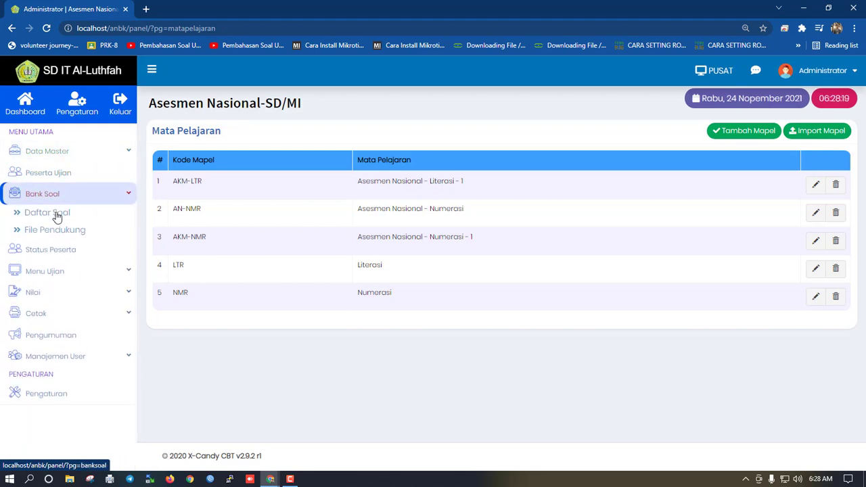
left_click(57, 214)
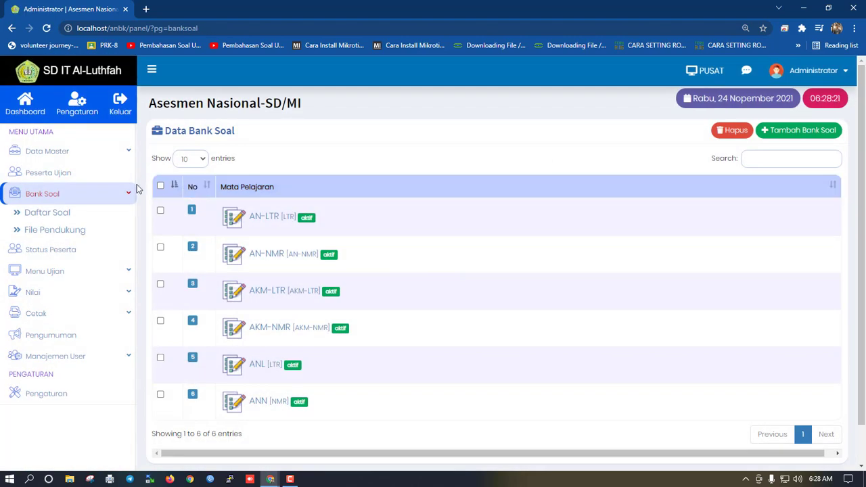
left_click(786, 134)
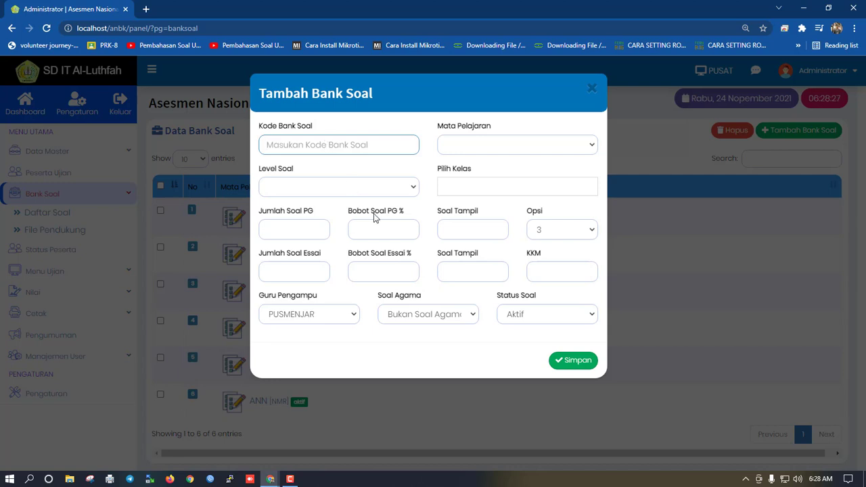
Enter AKM-Numerasi as the code of the new question bank
key("ctrl+plus")
key("ctrl+plus")
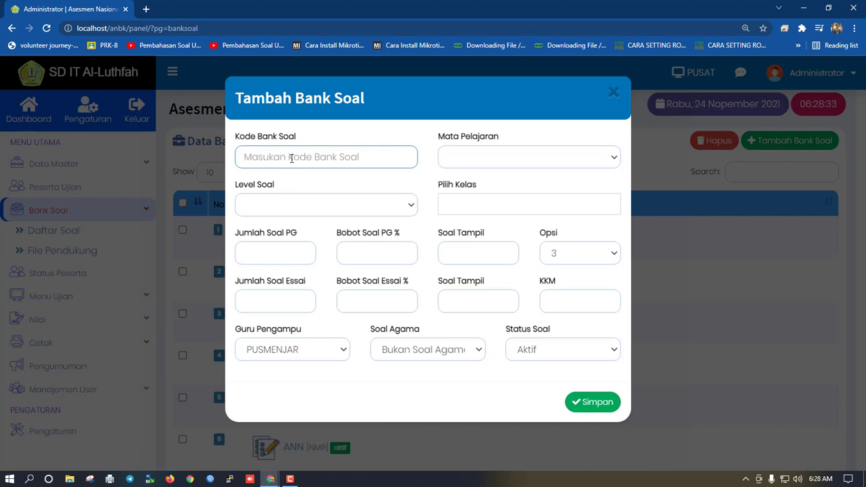
type("AKM")
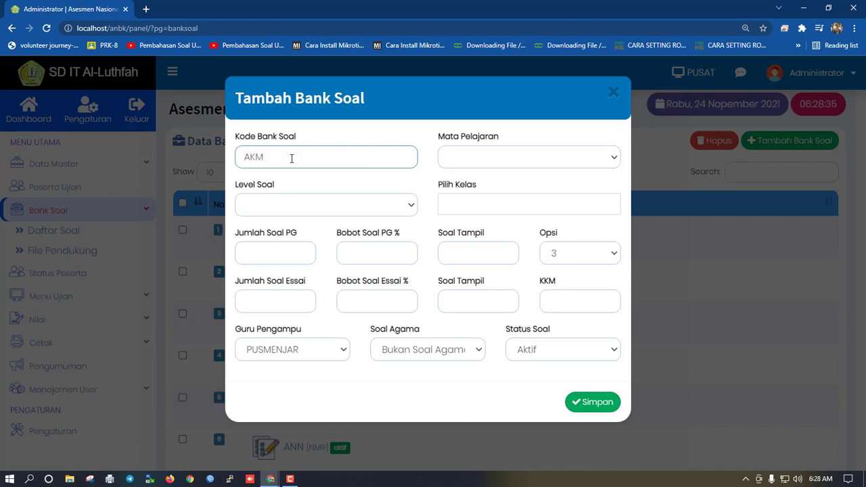
type("-Literasi")
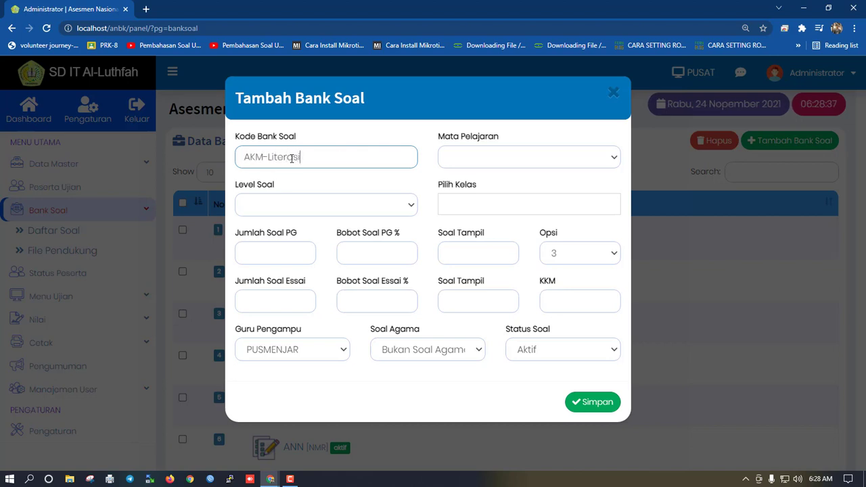
key("Tab")
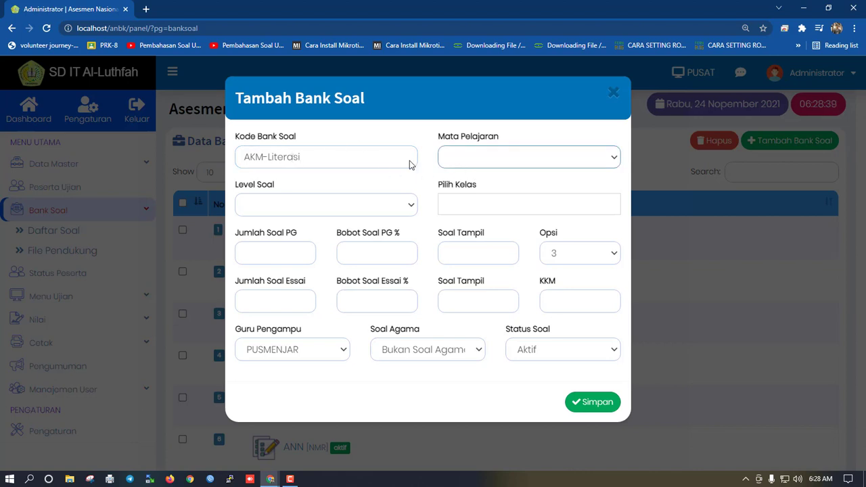
left_click(387, 159)
double_click(382, 157)
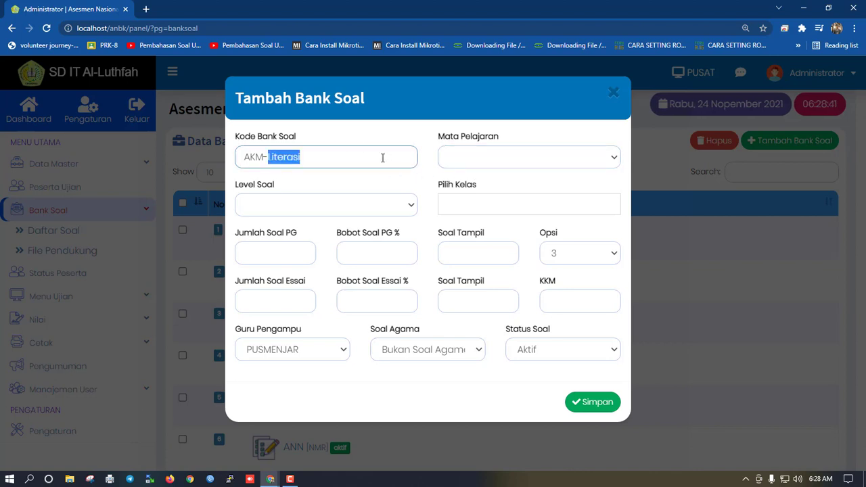
type("Numerasi")
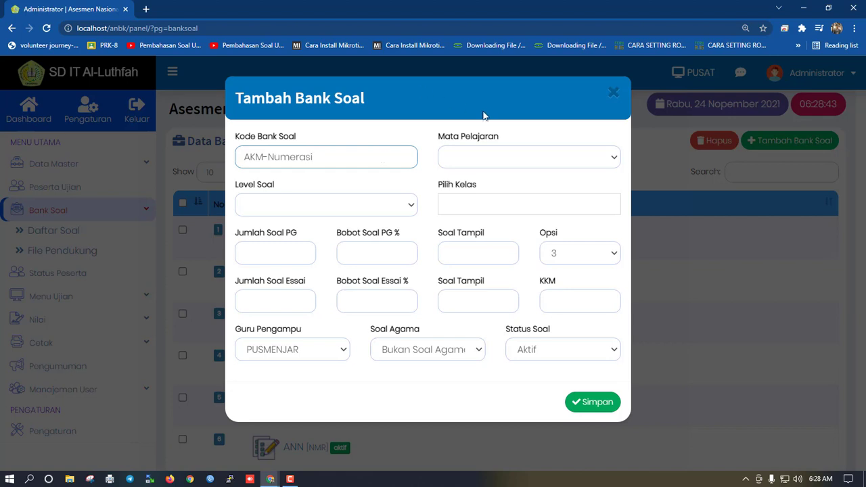
Choose Numerasi as the subject of the question bank
left_click(488, 152)
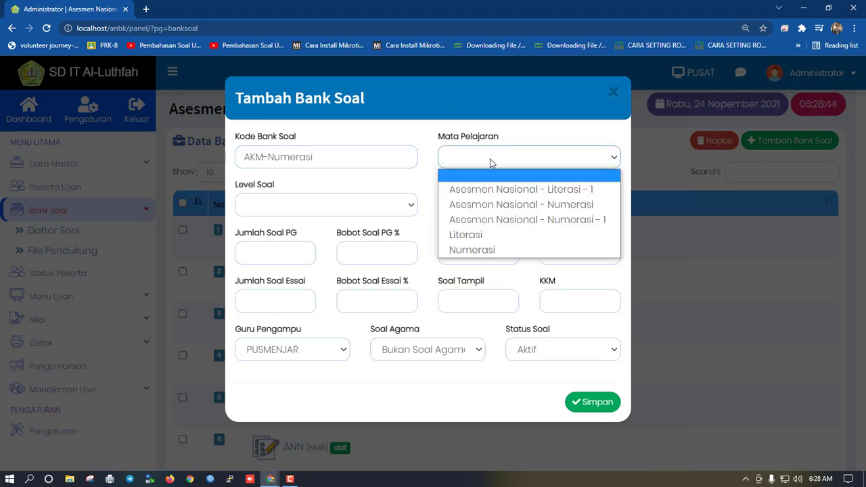
left_click(471, 250)
left_click(477, 147)
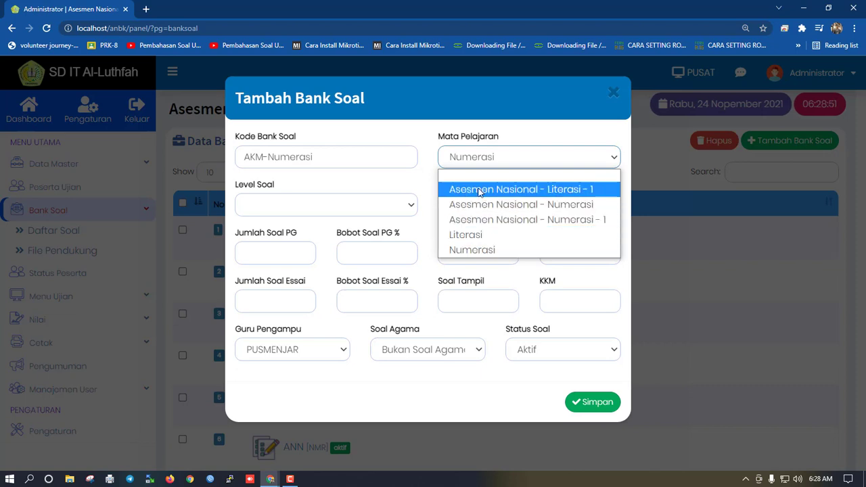
left_click(430, 187)
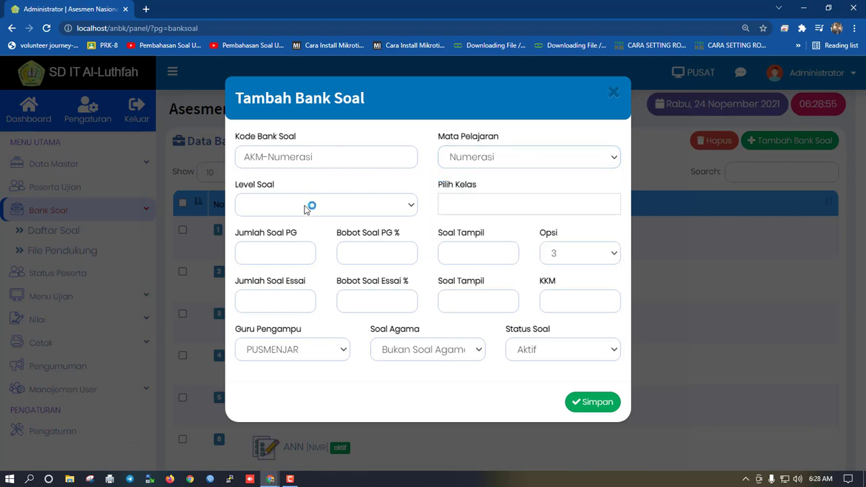
Set the question level to V and assign the question bank to Semua Kelas
left_click(343, 205)
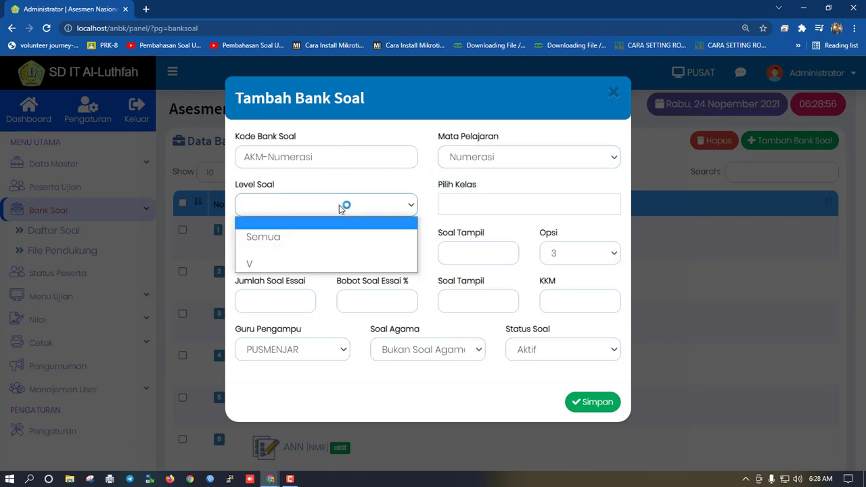
left_click(264, 262)
left_click(444, 202)
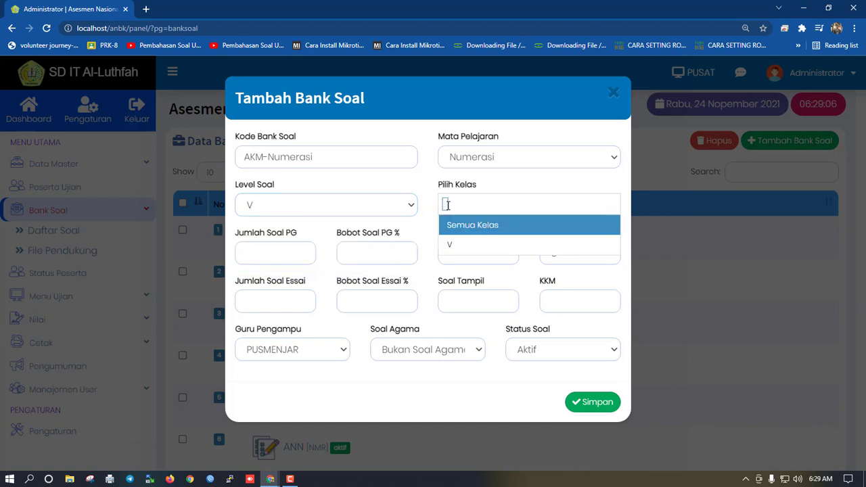
left_click(473, 232)
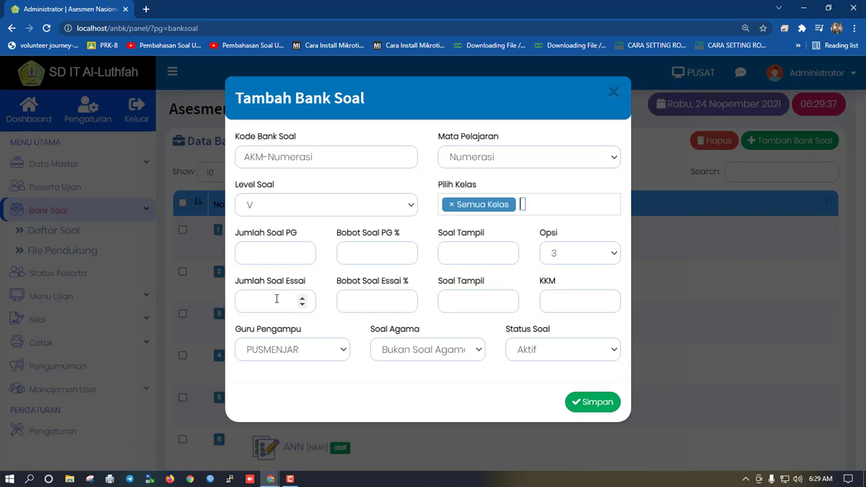
left_click(357, 251)
left_click(357, 301)
left_click(356, 259)
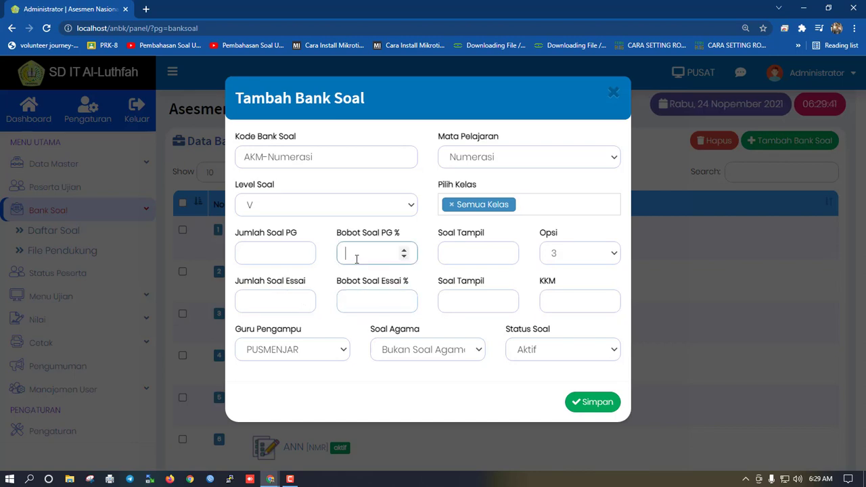
left_click(353, 300)
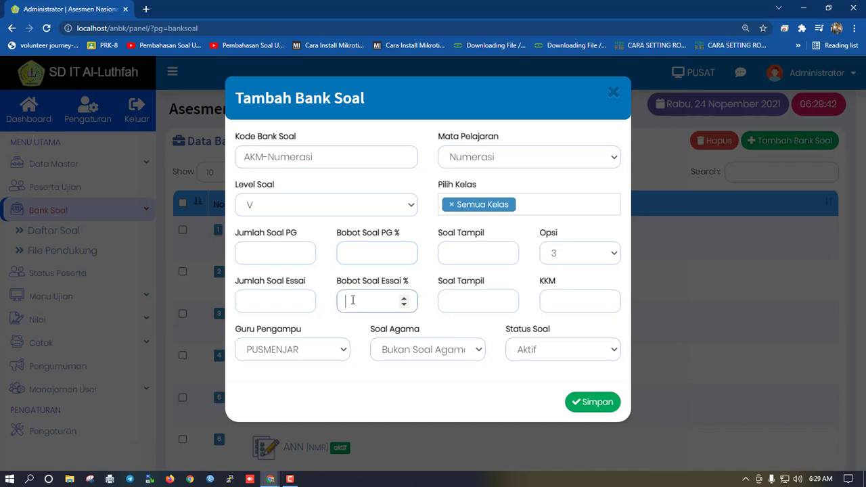
left_click(266, 255)
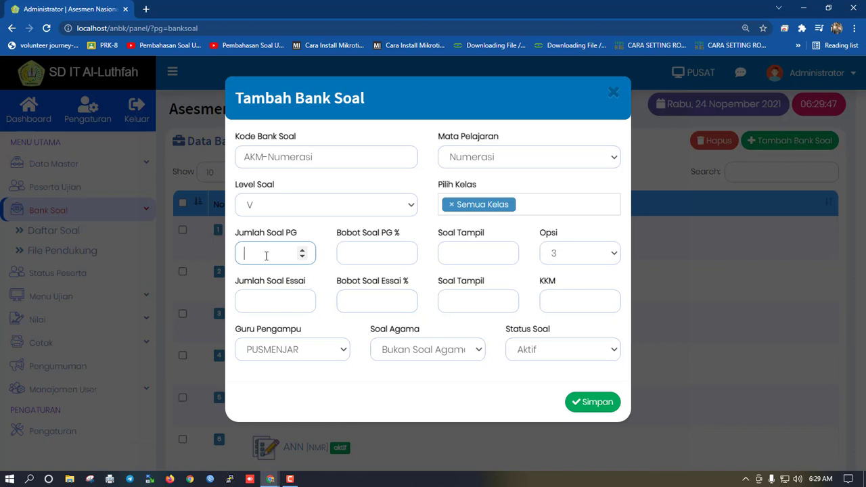
left_click(278, 298)
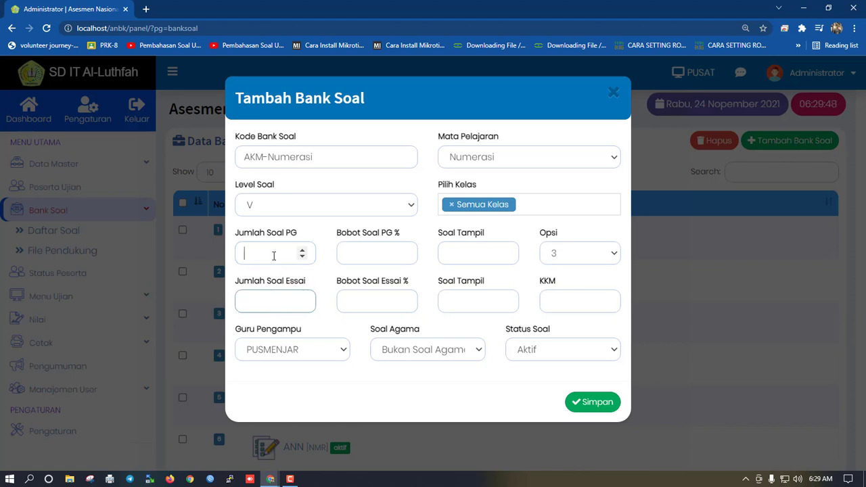
left_click(271, 302)
Set the number of multiple-choice (PG) questions to 20 and their weight to 80%
left_click(267, 254)
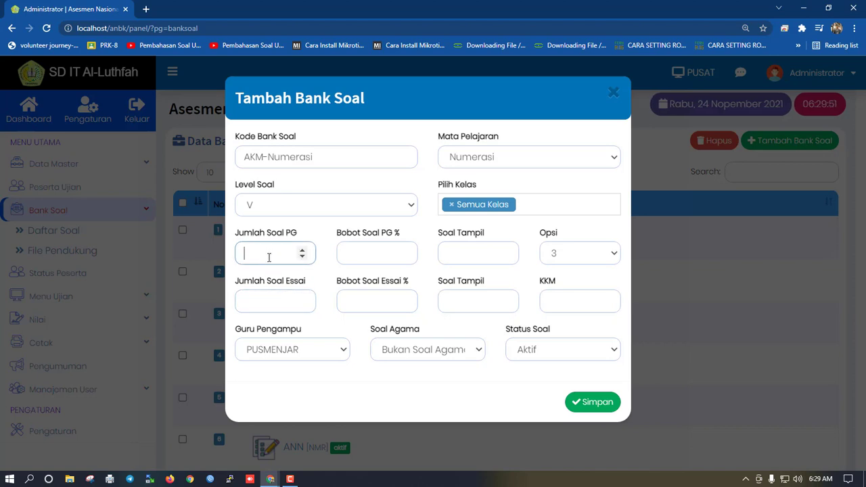
type("20")
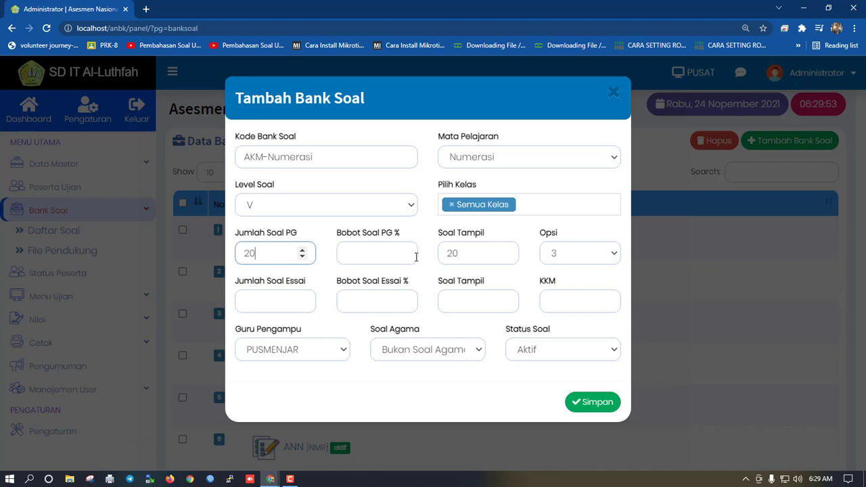
left_click(389, 258)
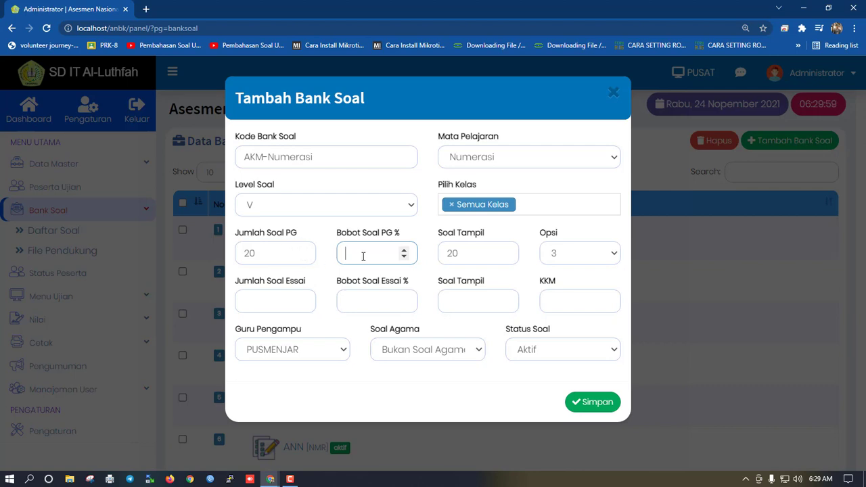
type("80")
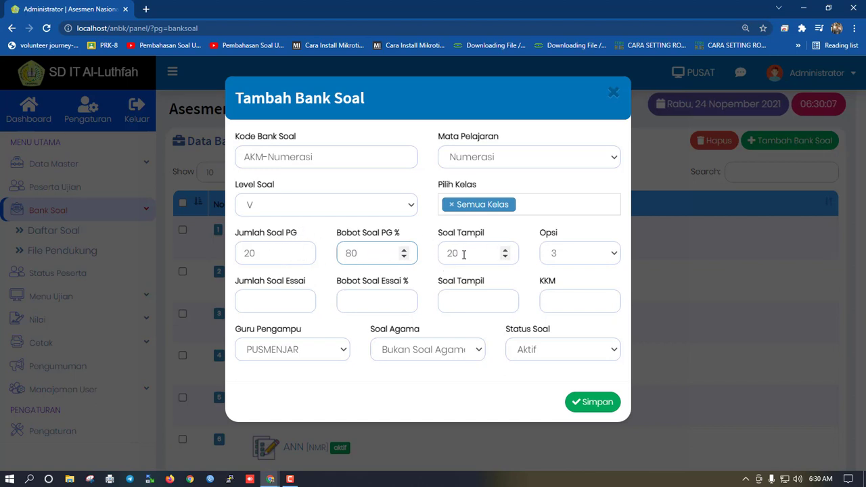
Try 15 as the number of displayed multiple-choice questions and restore it to 20
left_click_drag(462, 253, 433, 258)
type("15")
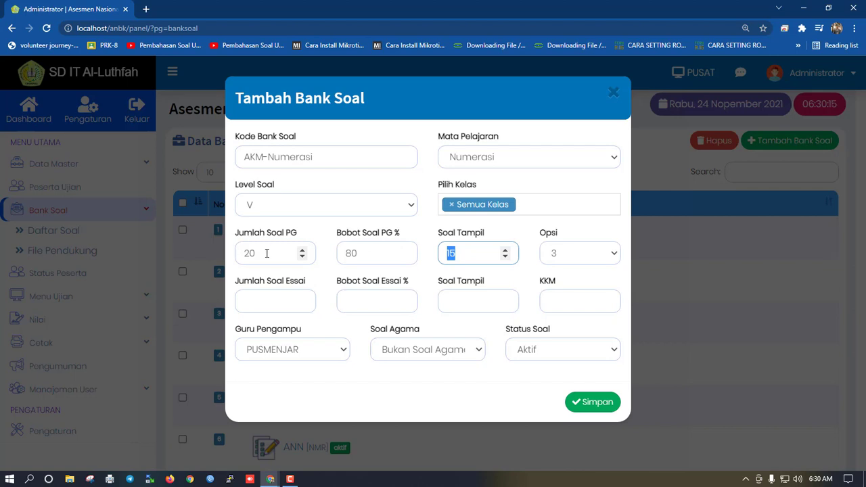
left_click_drag(457, 253, 435, 258)
type("2")
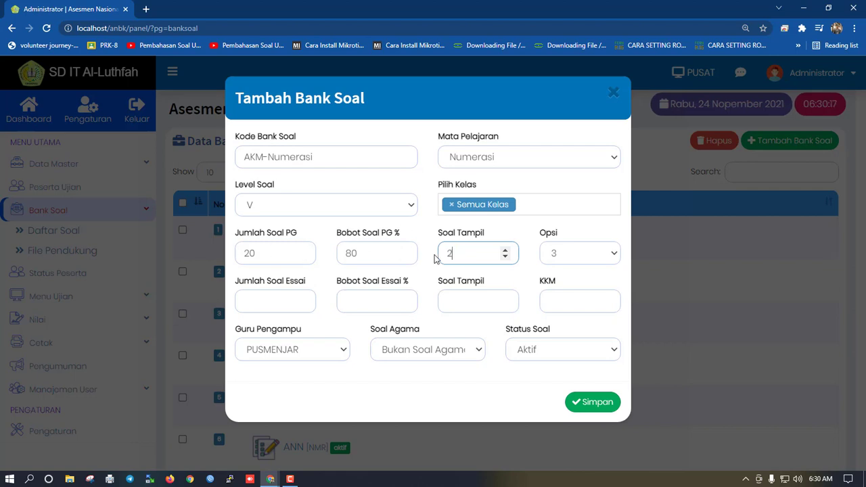
type("0")
left_click(425, 256)
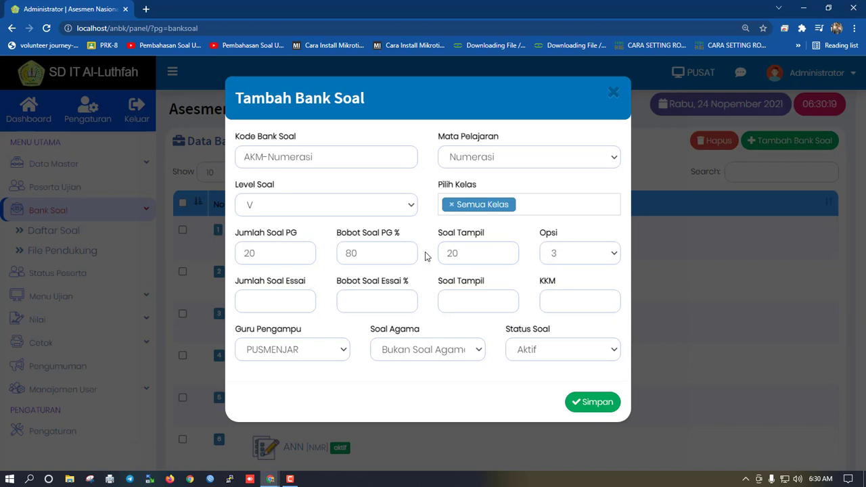
Set the answer options to 4 and enter 5 essay questions with a weight of 20%
left_click(545, 260)
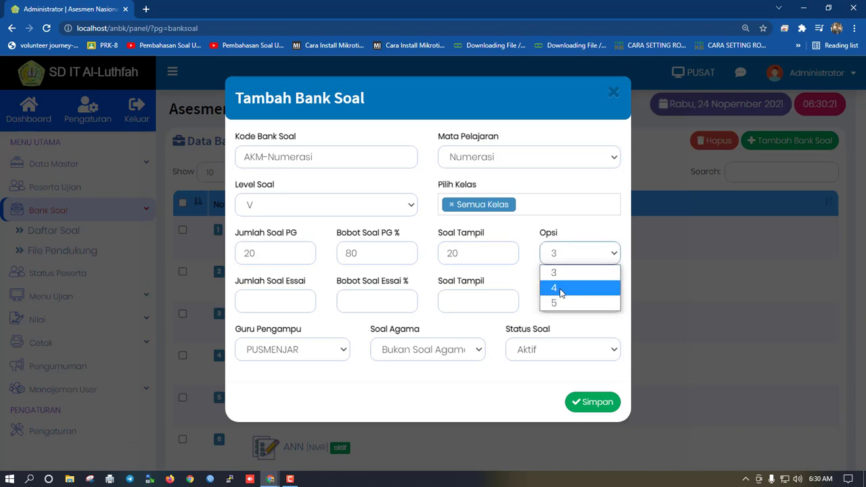
left_click(557, 287)
left_click(276, 302)
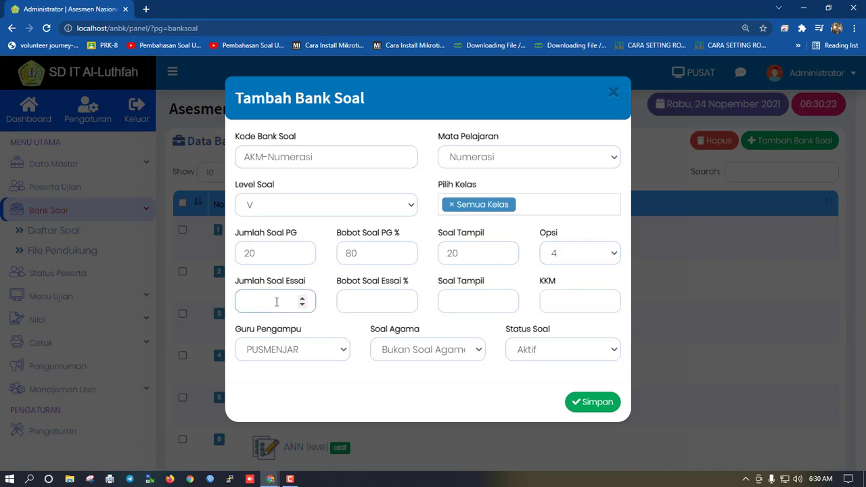
type("5")
left_click(360, 302)
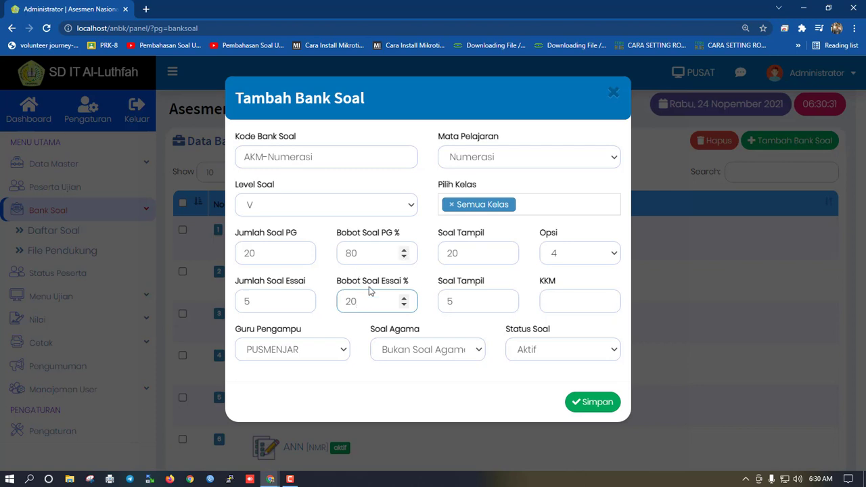
Keep 5 as the number of displayed essay questions, dismiss the Java update notification and set the KKM to 70
left_click(461, 301)
left_click_drag(462, 301, 436, 310)
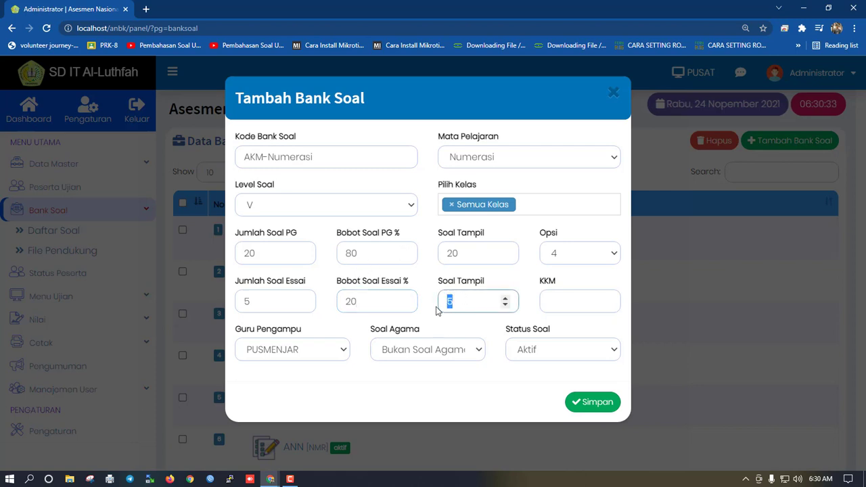
left_click(553, 301)
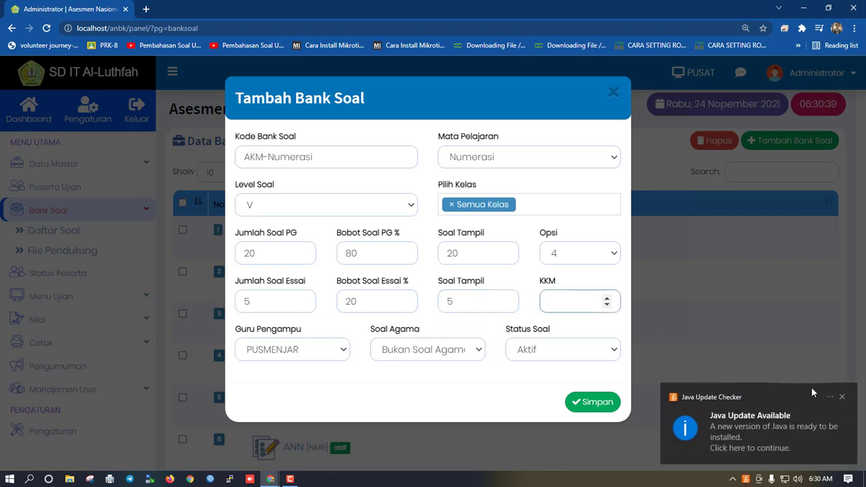
left_click(842, 399)
type("70")
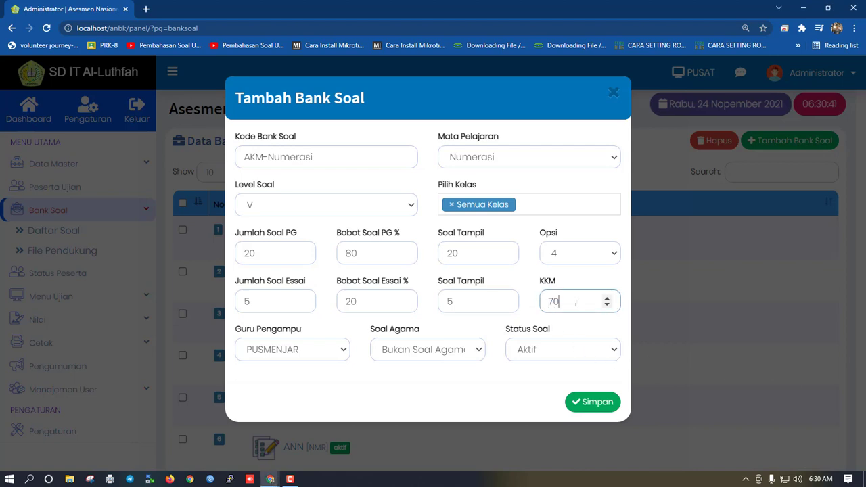
Assign PUSMENJAR as the teacher, keep Bukan Soal Agama and the Aktif status, and save the new question bank
left_click(266, 350)
left_click(276, 369)
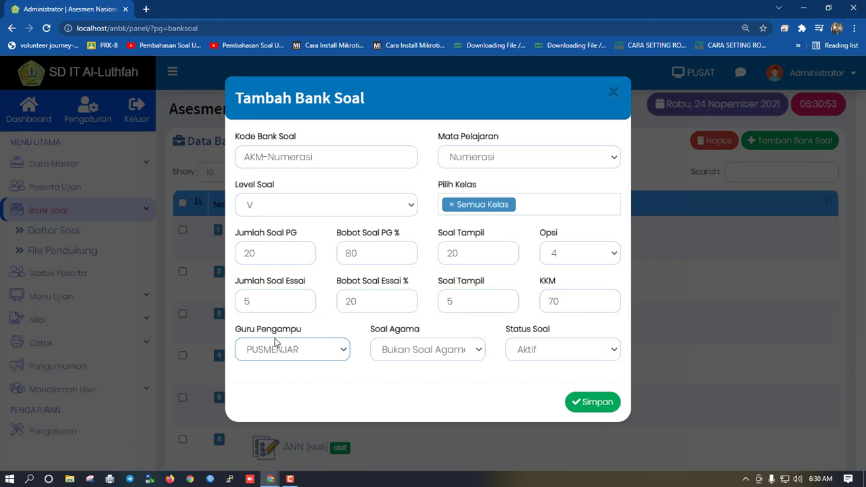
left_click(457, 350)
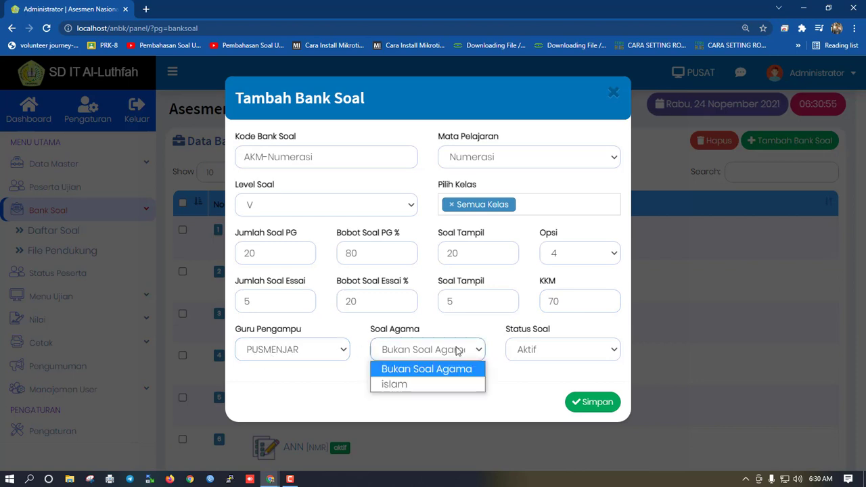
left_click(449, 332)
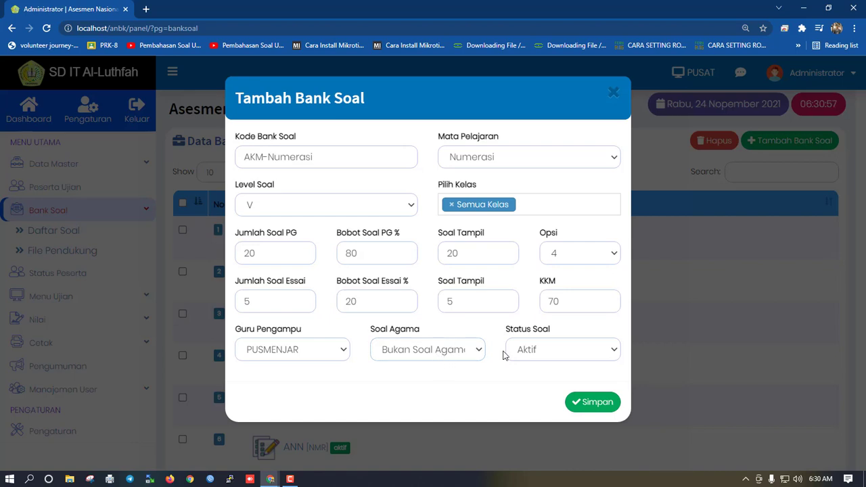
left_click(537, 352)
left_click(492, 335)
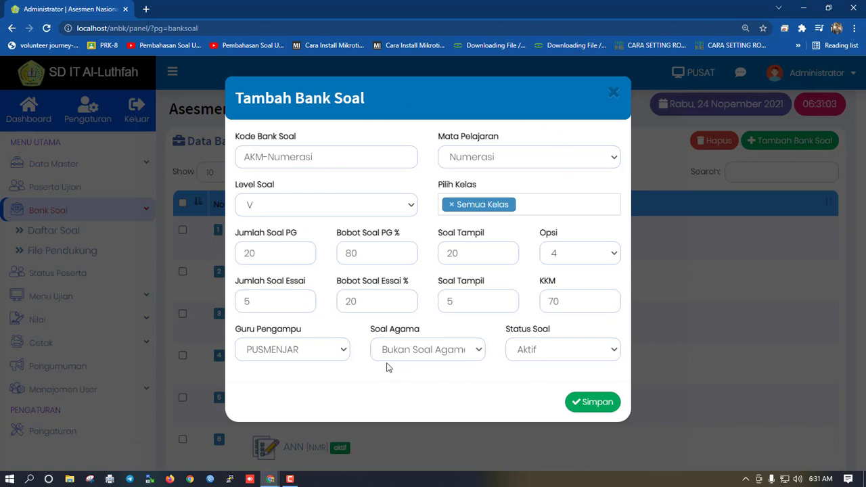
left_click(595, 403)
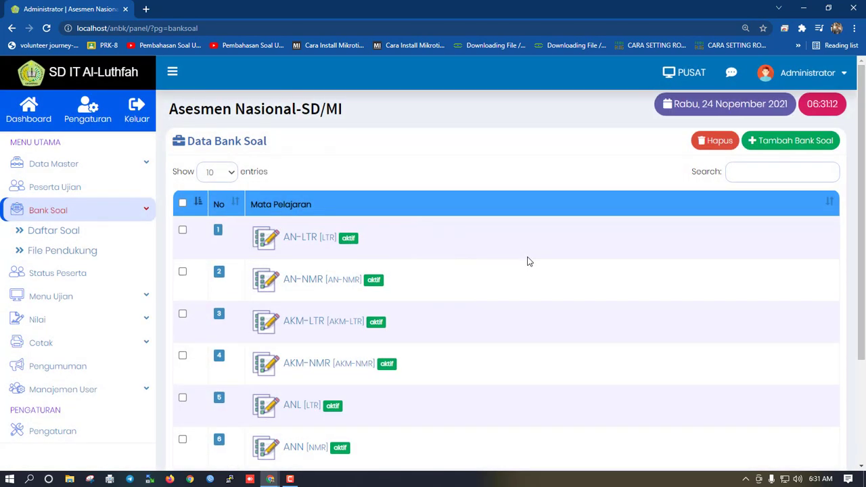
Find AKM-Numerasi in the question bank list and expand its entry to review its settings
scroll(528, 262, "down", 2)
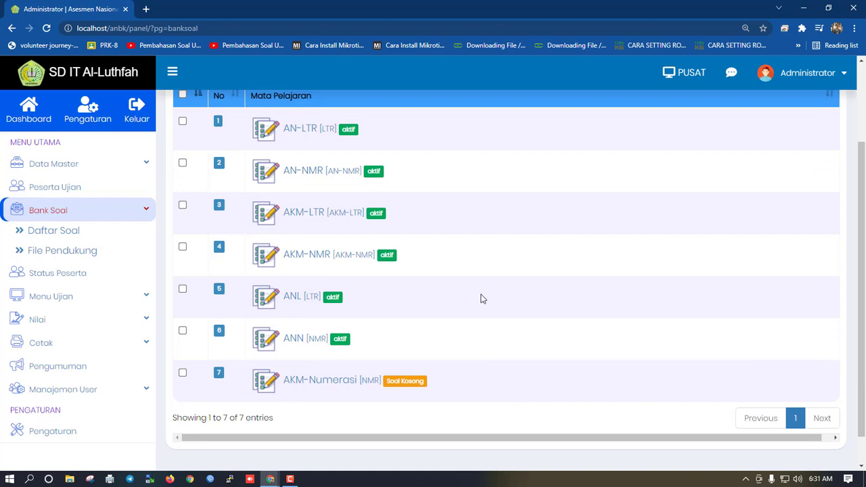
scroll(319, 384, "up", 1)
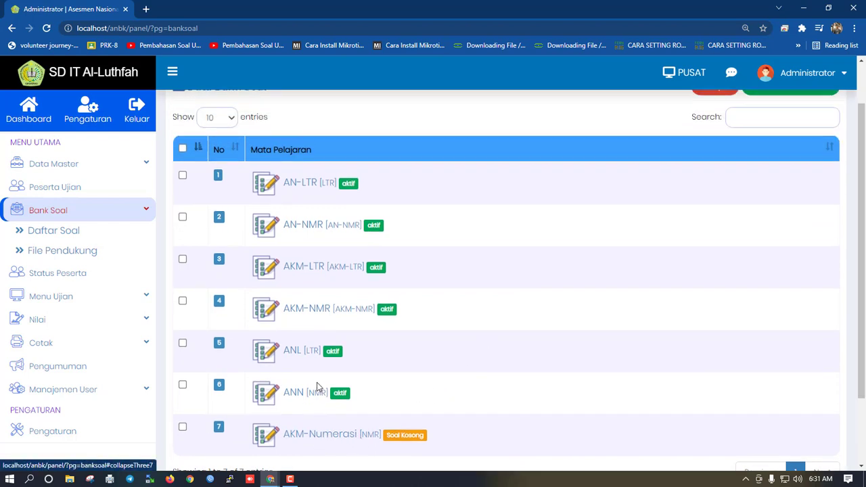
scroll(534, 297, "down", 2)
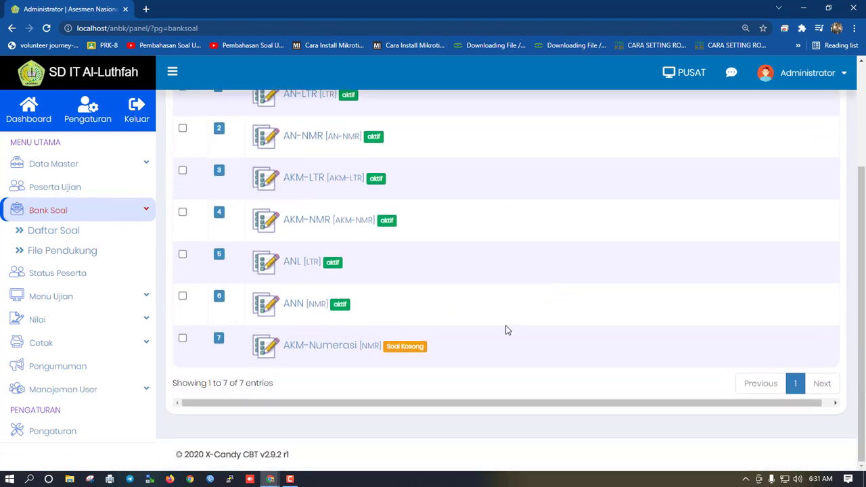
left_click(328, 347)
scroll(340, 263, "down", 2)
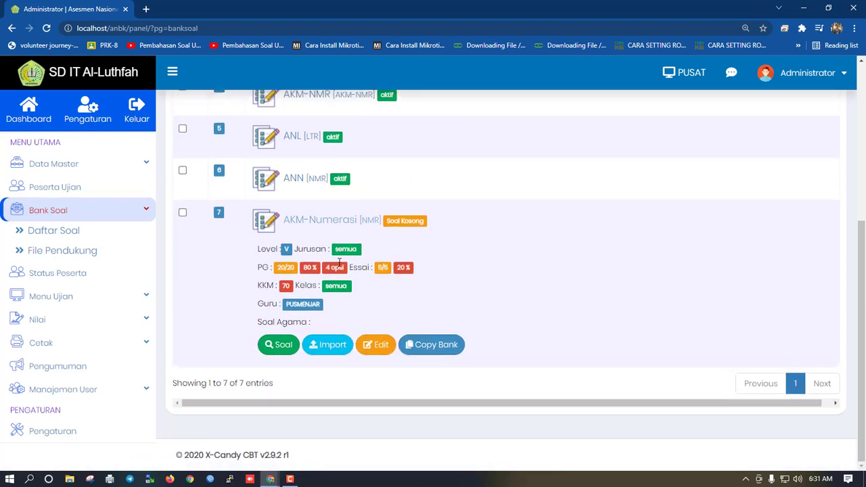
left_click_drag(257, 254, 361, 309)
left_click(292, 271)
View the AKM-Numerasi edit form and close it without changing anything
left_click(271, 347)
left_click(380, 347)
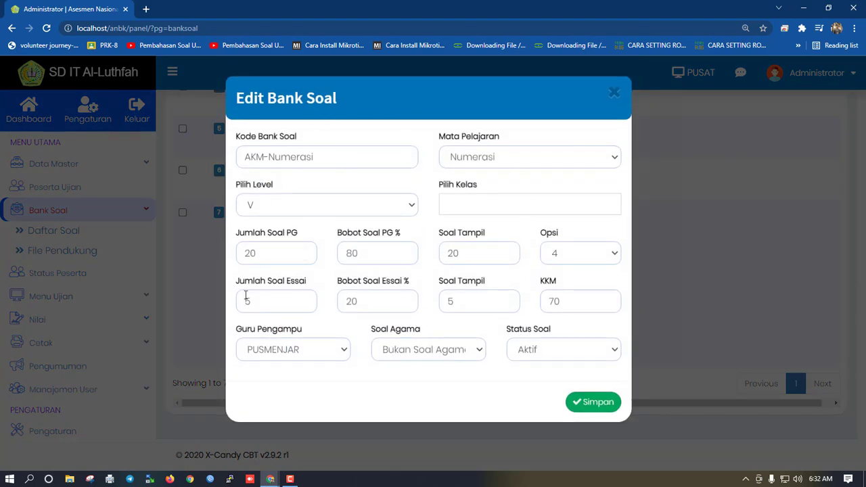
left_click(614, 94)
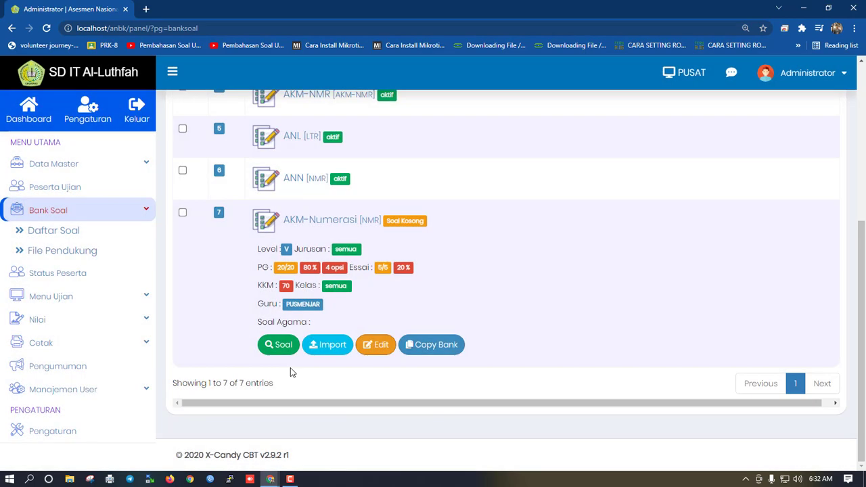
From the AKM-Numerasi import page, download the Candy import template importdatasoal.xls and open it in Excel, dismissing the document recovery list
left_click(326, 347)
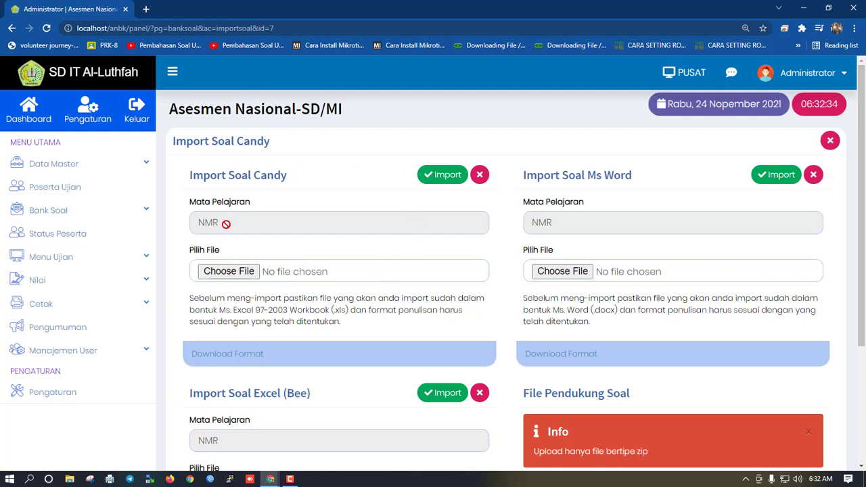
scroll(284, 264, "down", 2)
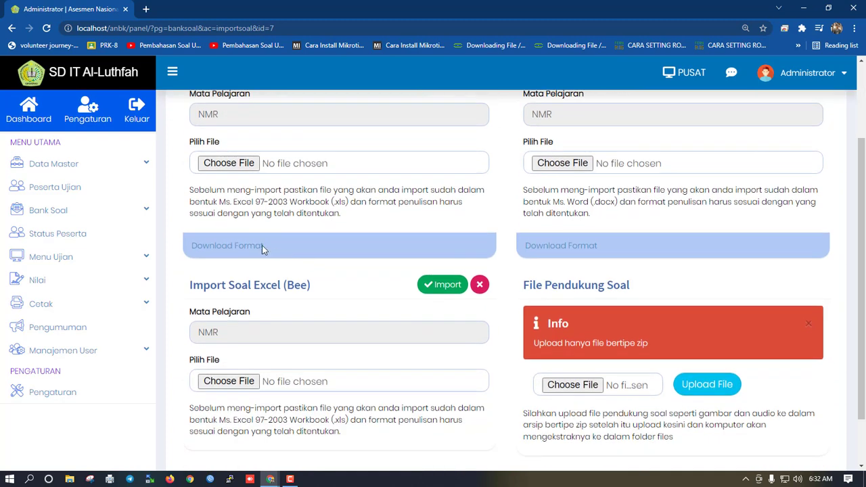
left_click(218, 247)
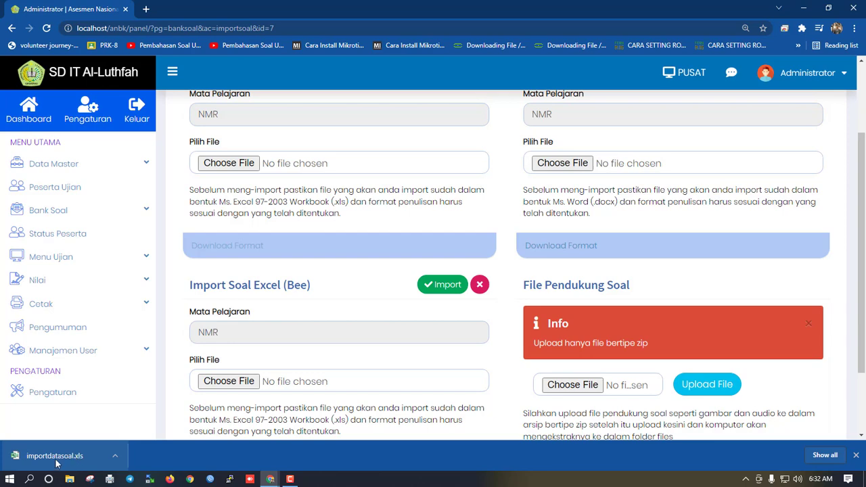
left_click(56, 458)
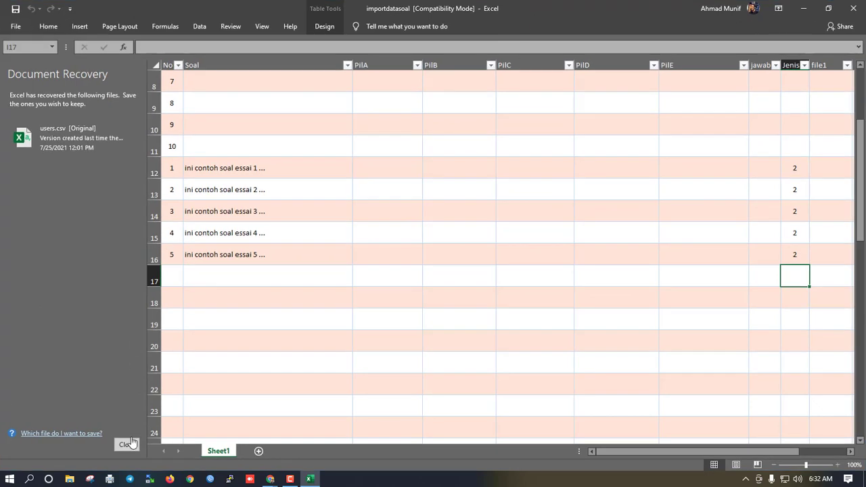
left_click(127, 443)
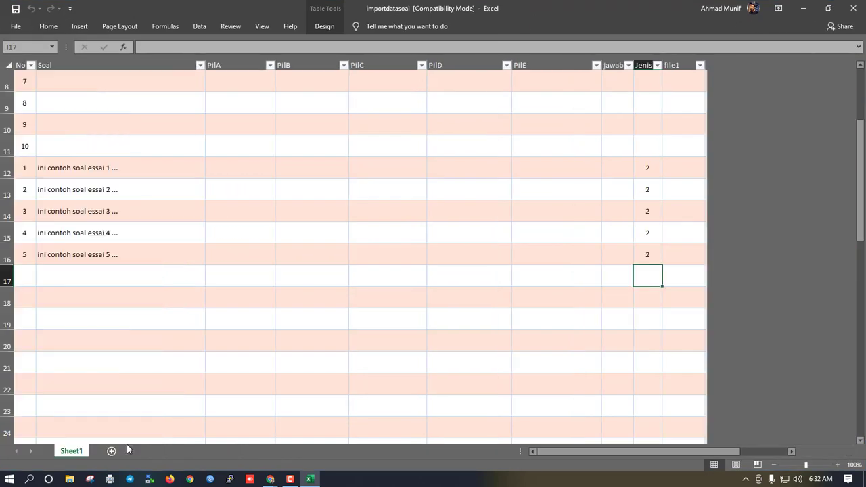
Examine the template's question numbers, sample multiple-choice and essay rows, and the empty rows below them
scroll(267, 185, "up", 3)
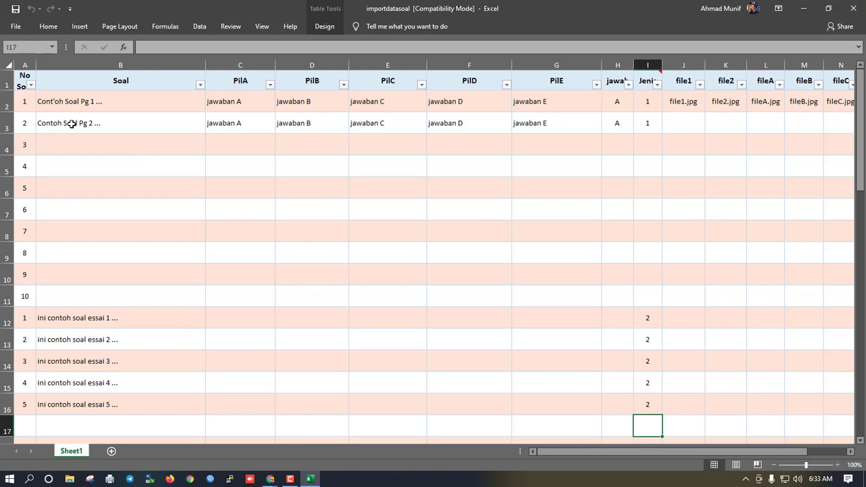
left_click(24, 75)
left_click(26, 101)
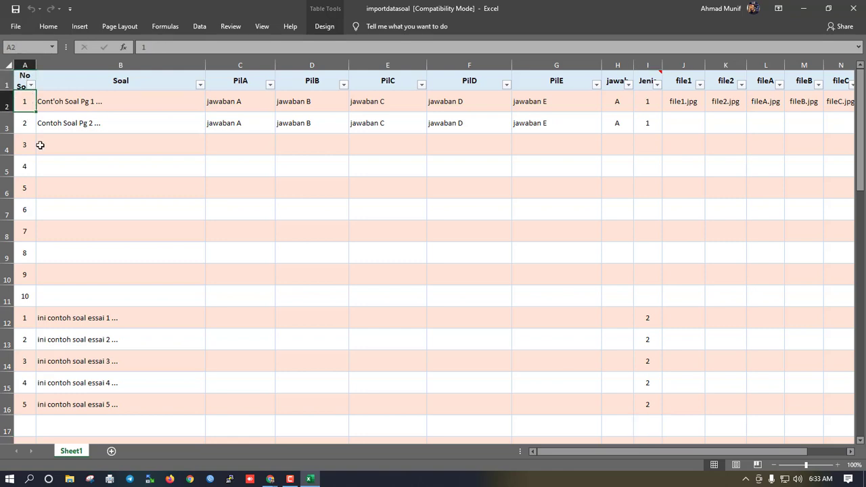
scroll(35, 169, "down", 2)
scroll(35, 169, "up", 2)
scroll(38, 291, "down", 1)
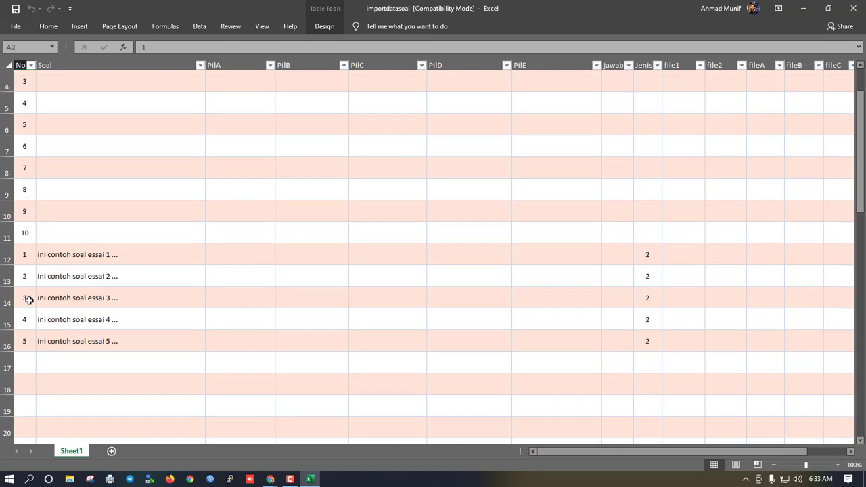
scroll(23, 270, "up", 1)
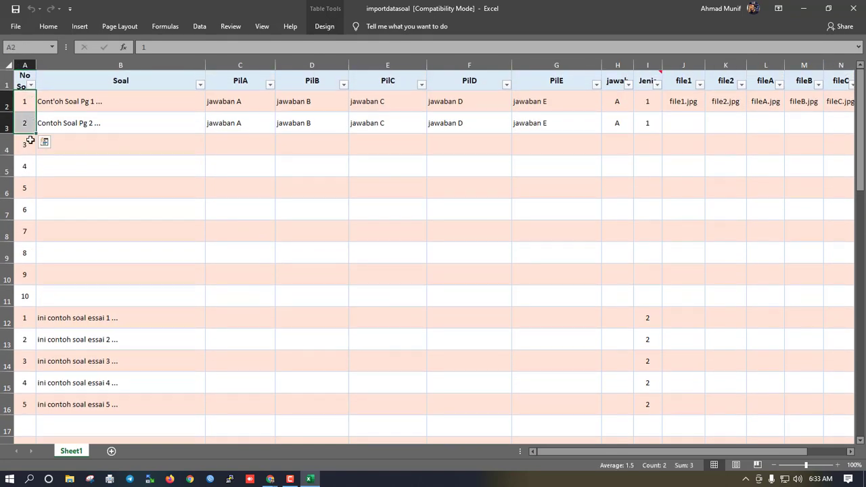
left_click(87, 143)
scroll(78, 230, "down", 5)
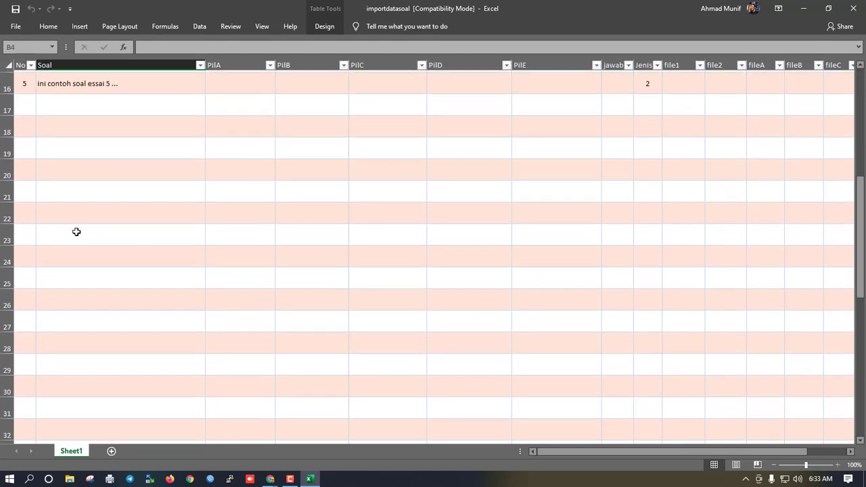
scroll(57, 240, "up", 5)
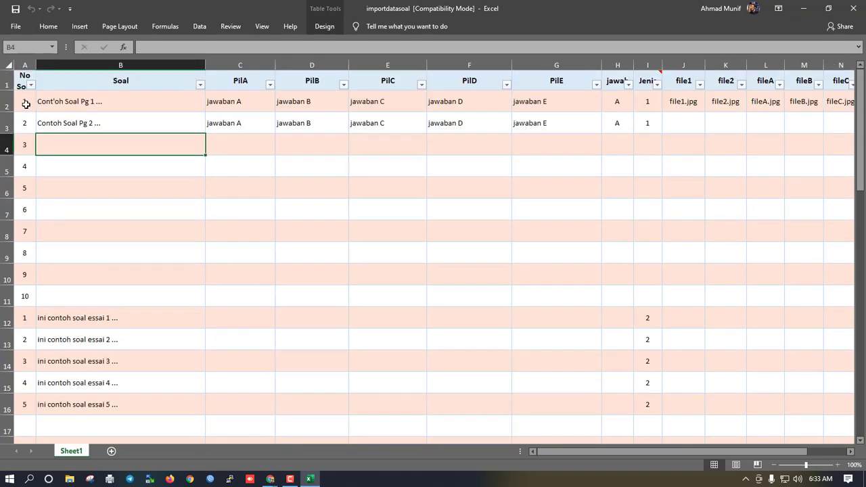
Extend the question number series from cells A2:A3 down to 20 in row 21
left_click_drag(24, 102, 23, 122)
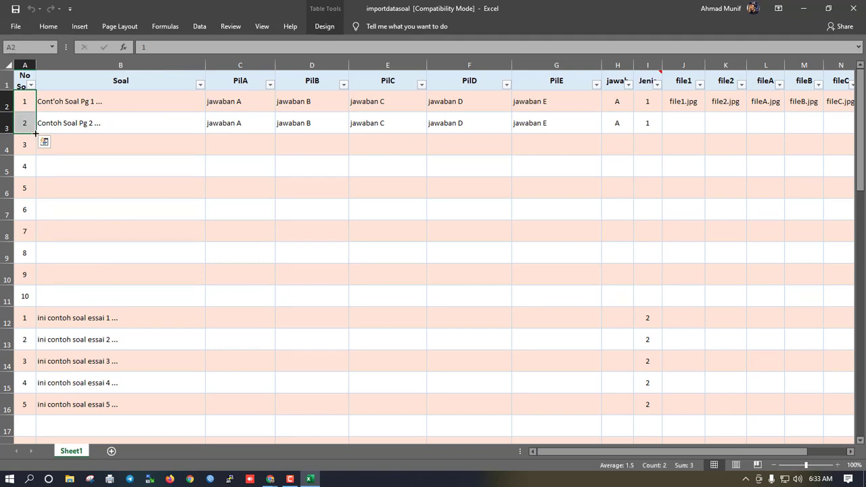
mouse_move(35, 133)
left_mouse_down()
mouse_move(26, 278)
mouse_move(25, 106)
mouse_move(35, 135)
mouse_move(29, 379)
mouse_move(52, 141)
mouse_move(36, 135)
left_mouse_up()
left_click_drag(36, 133, 30, 386)
Enter essay question numbers 1 to 5 in cells A22 to A26, directly below multiple-choice number 20
scroll(45, 315, "down", 3)
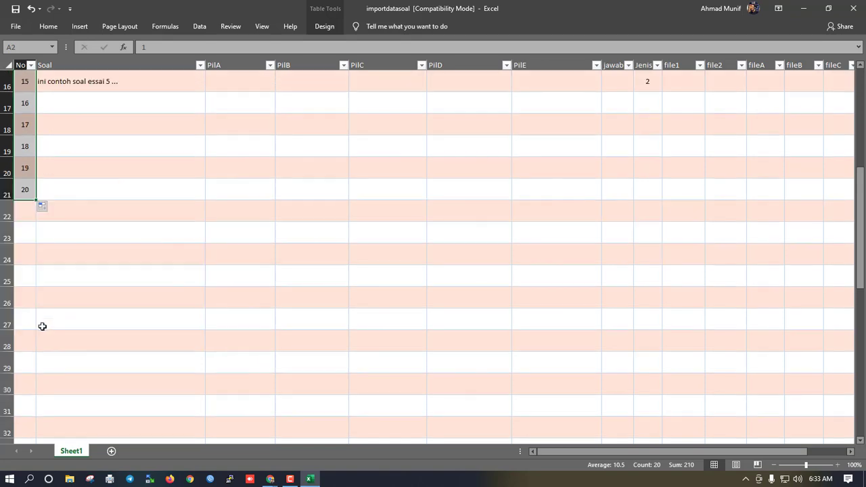
left_click(29, 215)
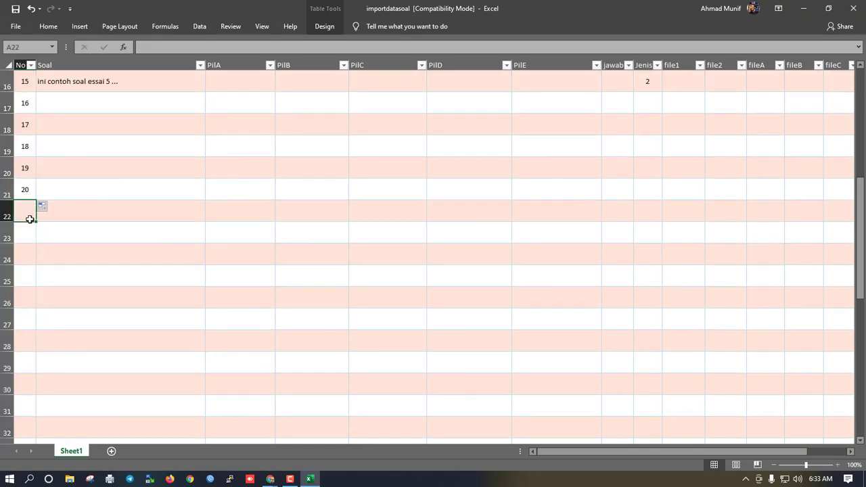
type("1")
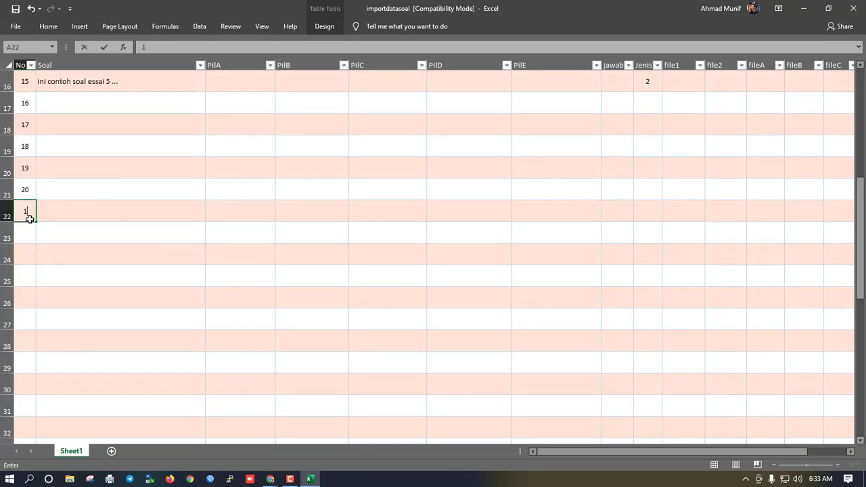
key("Return")
type("2")
key("Return")
type("3")
key("Return")
type("45")
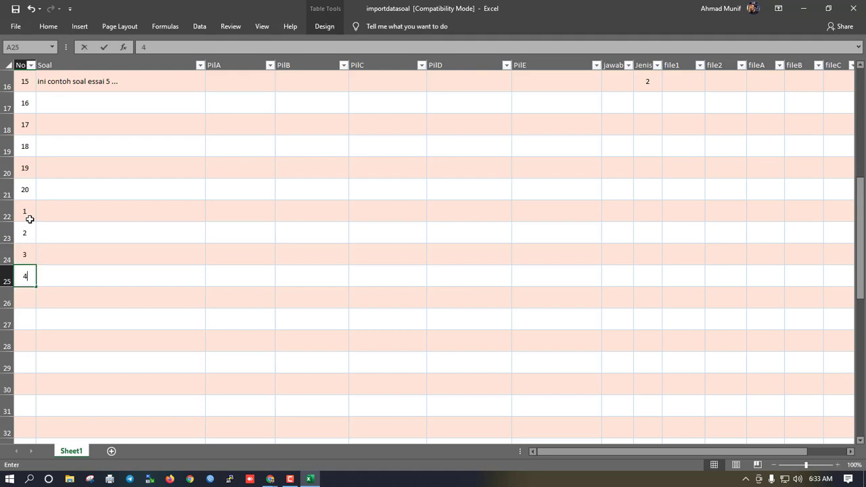
key("Return")
type("5")
key("Return")
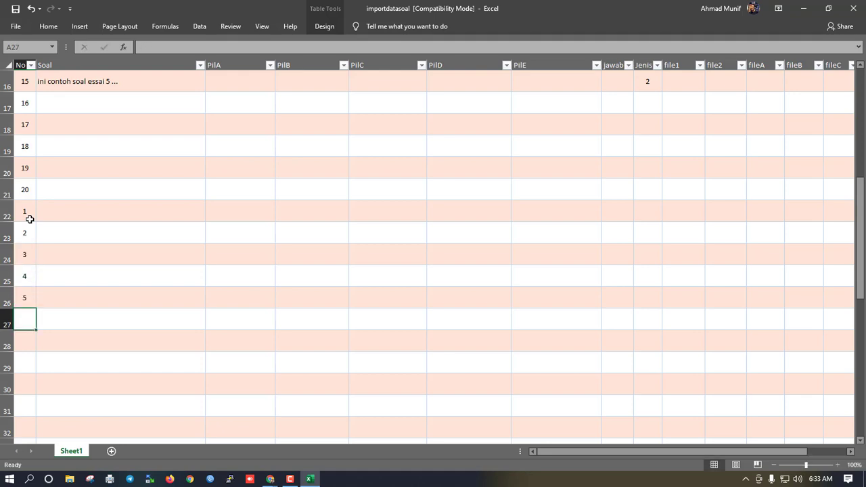
Delete the unused rows 27 to 58 below the last essay question number
scroll(112, 291, "down", 2)
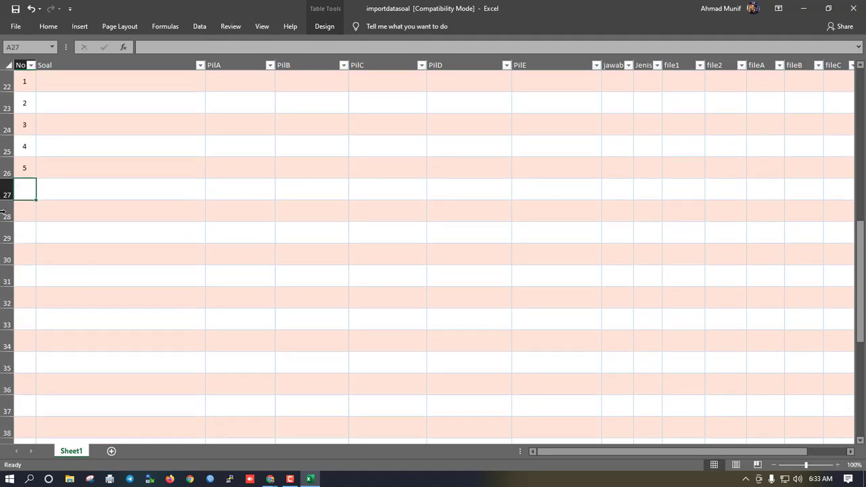
left_click(6, 194)
left_click_drag(6, 194, 27, 302)
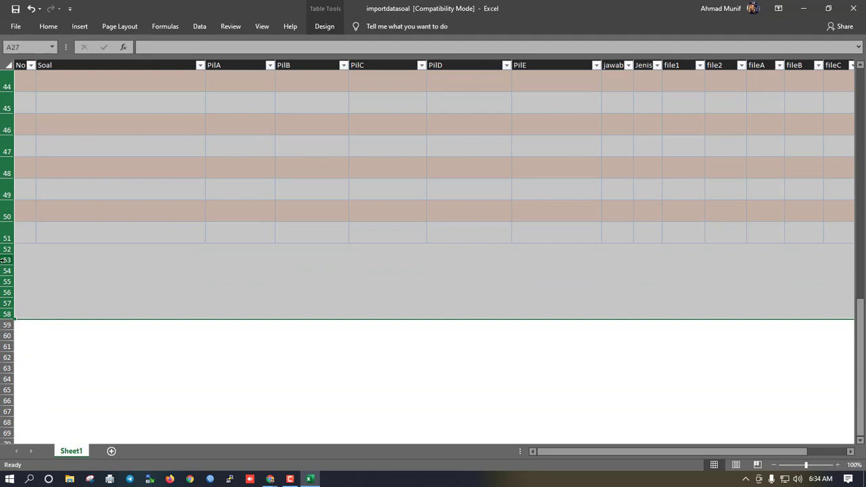
right_click(4, 259)
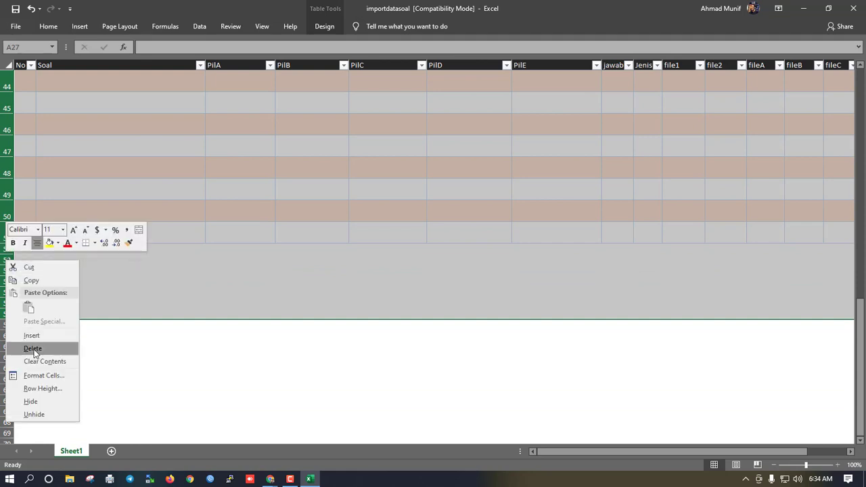
left_click(32, 348)
scroll(160, 271, "up", 5)
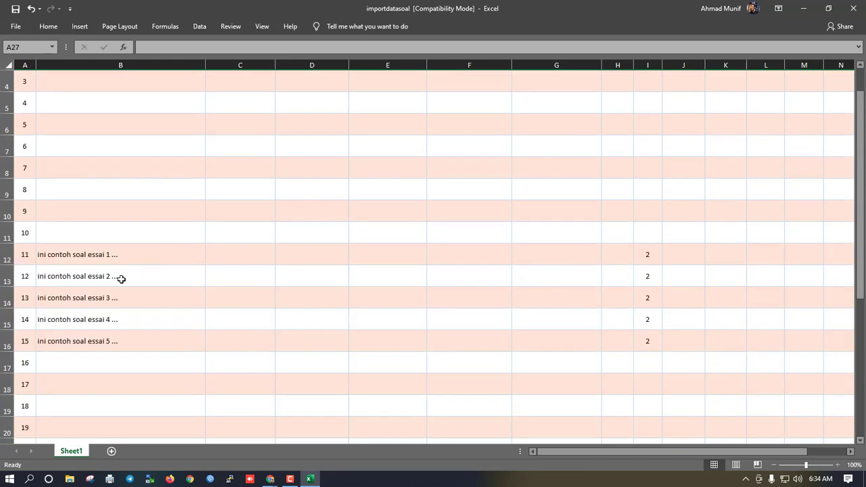
Fill the two sample multiple-choice question texts in B2:B3 down the Soal column to B10, question number 9
scroll(247, 282, "down", 3)
scroll(247, 282, "down", 5)
scroll(247, 282, "up", 9)
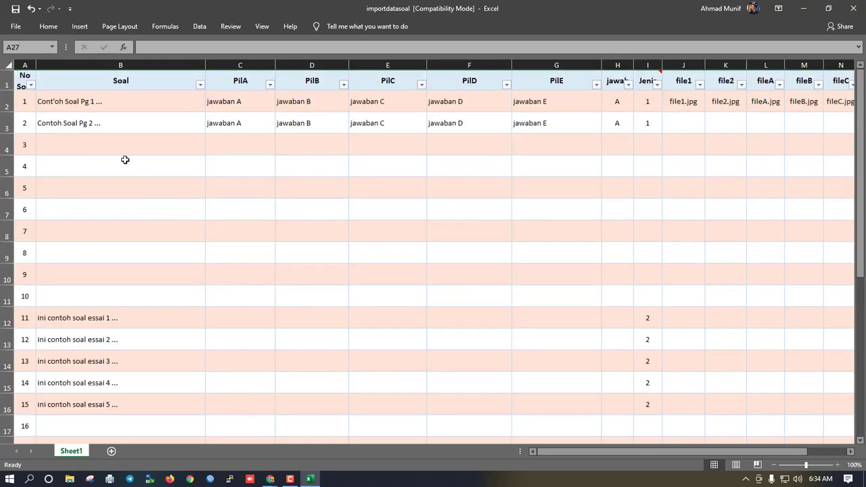
left_click(77, 73)
left_click(85, 77)
left_click(81, 100)
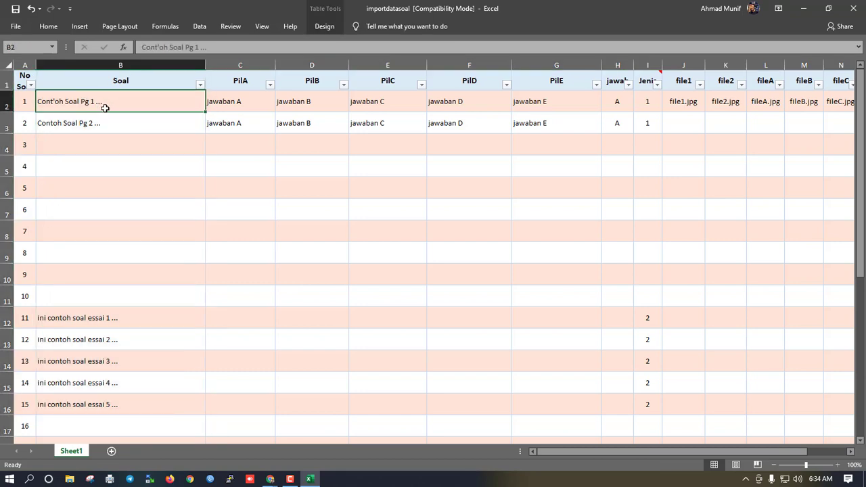
left_click(184, 125)
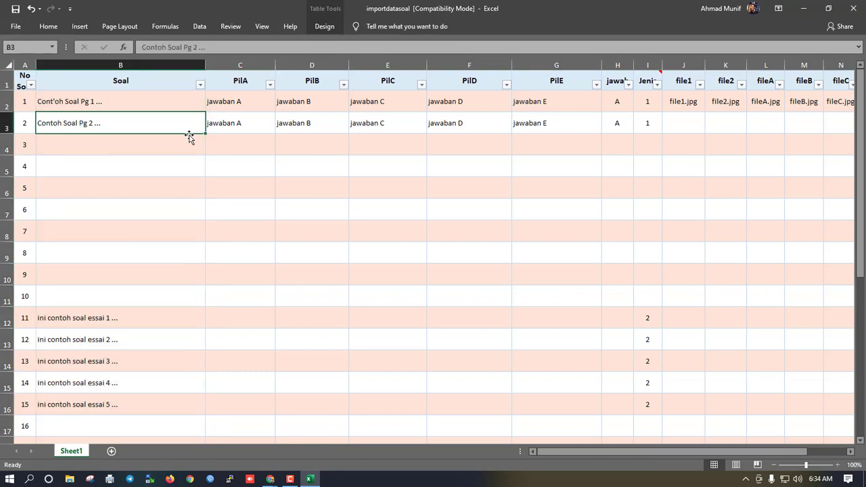
left_click(161, 151)
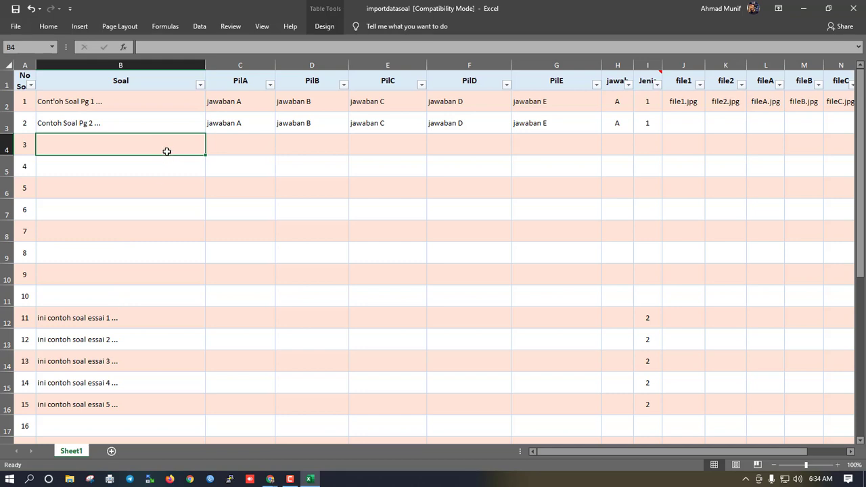
left_click_drag(187, 106, 184, 152)
left_click(204, 138)
Copy the five sample essay questions from B12:B16 to the essay rows starting at B22
left_click_drag(137, 186, 127, 278)
key("ctrl+c")
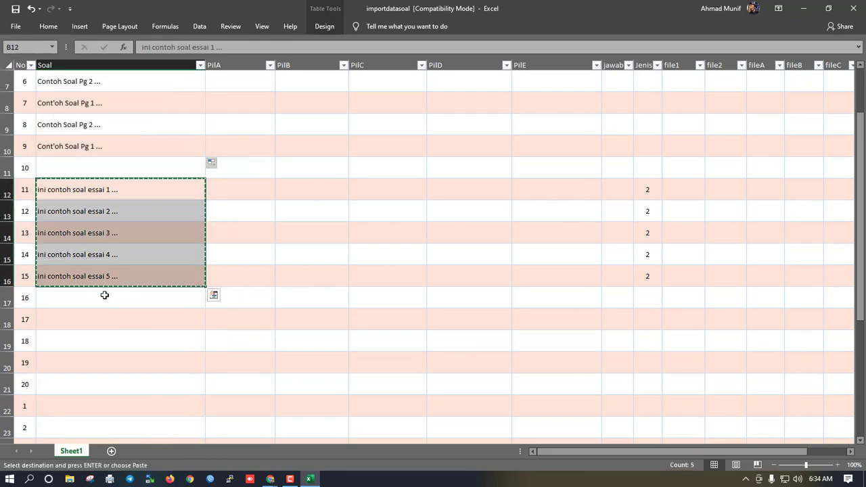
left_click(72, 408)
key("ctrl+v")
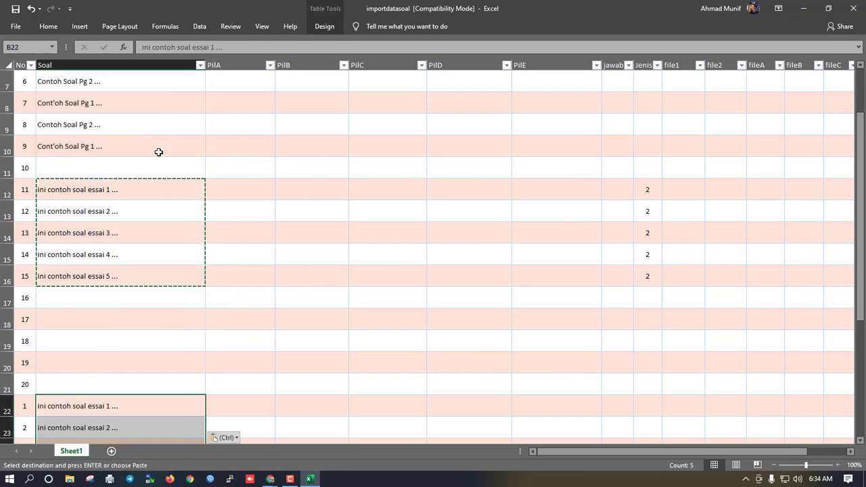
Continue the alternating sample multiple-choice texts down the Soal column to B21, question number 20, overwriting the old essay samples
left_click(163, 145)
left_click_drag(167, 133, 174, 399)
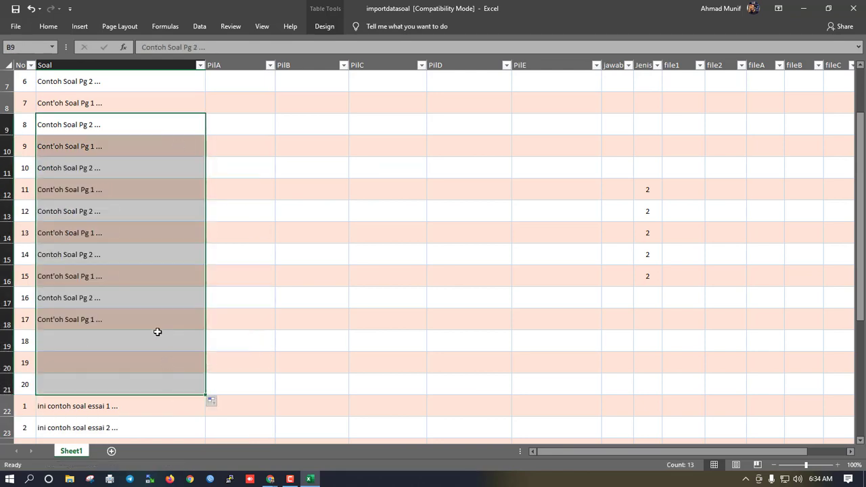
left_click(153, 331)
scroll(172, 298, "up", 2)
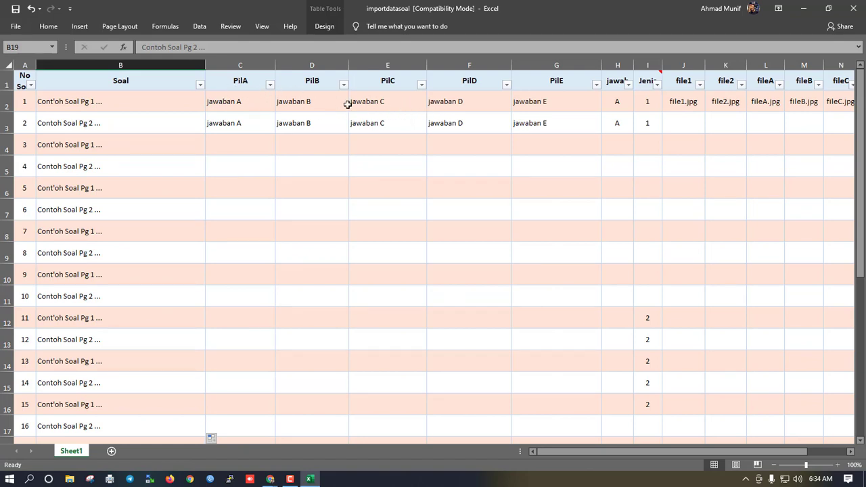
Clear the sample PilE answers in cells G2:G3
left_click_drag(545, 102, 548, 129)
key("Delete")
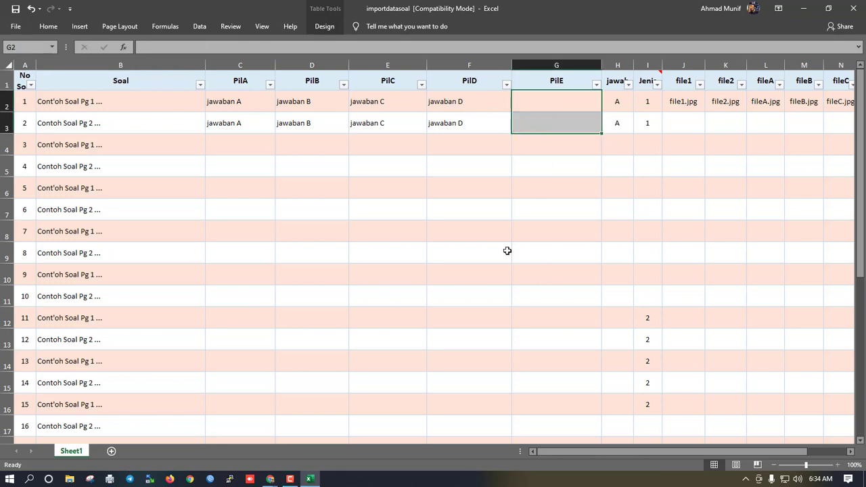
double_click(237, 101)
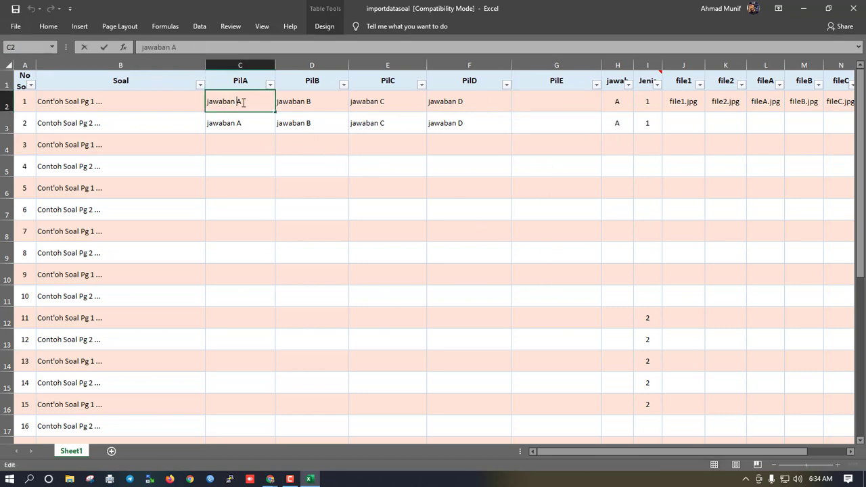
left_click(239, 147)
Enter Kunci, Pintu, Jendela and Lantai as answer options PilA to PilD of question 1 in C2:F2
left_click(228, 98)
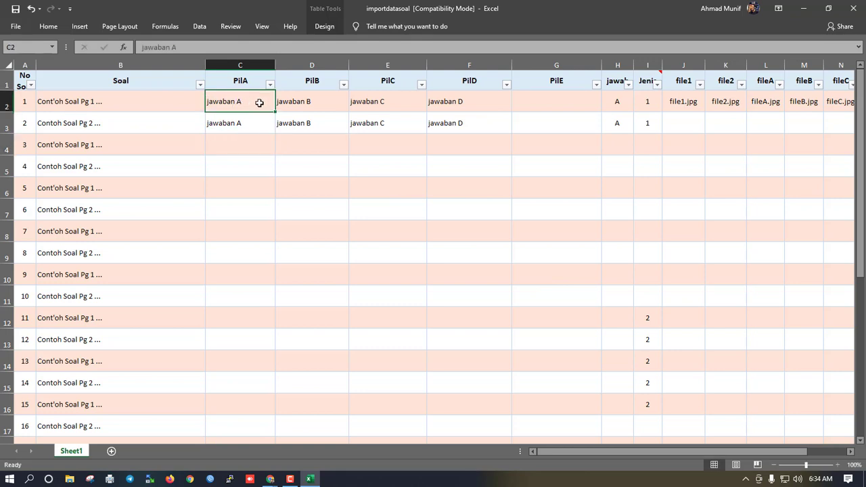
type("Bu")
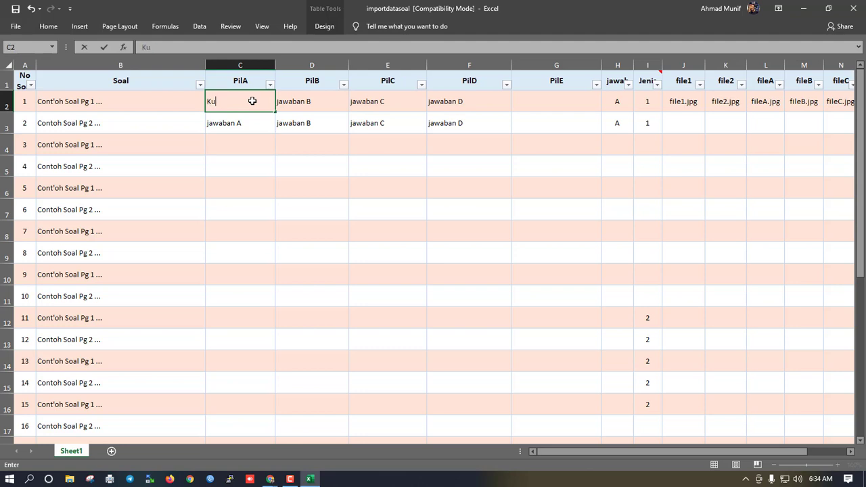
key("Right")
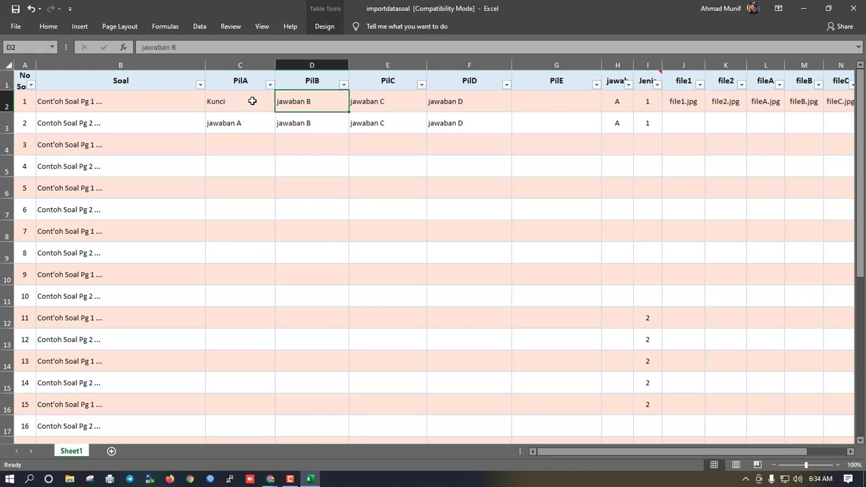
type("Pintu")
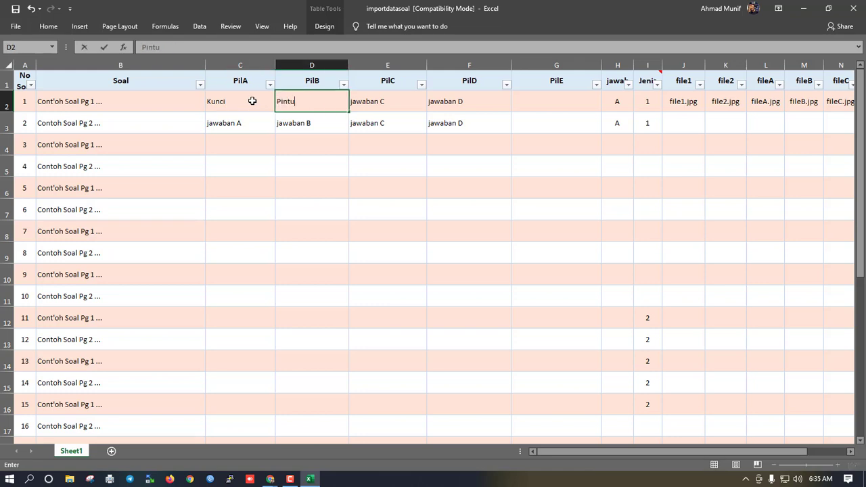
key("Tab")
type("Je")
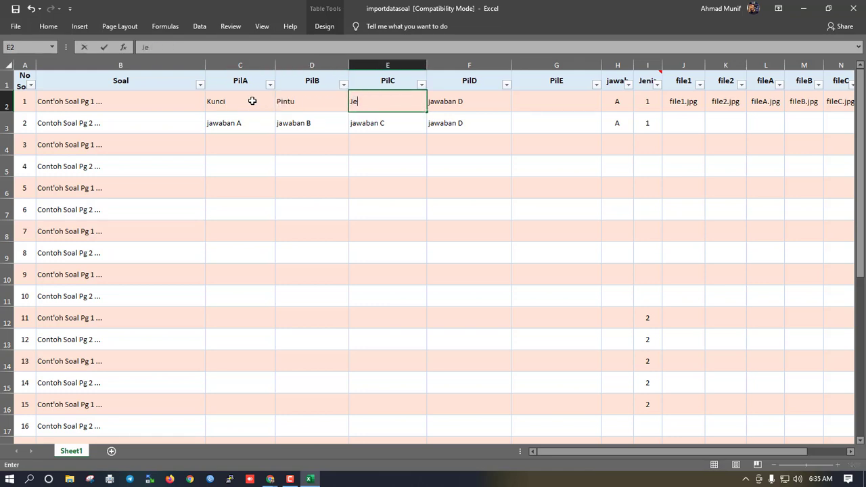
key("Tab")
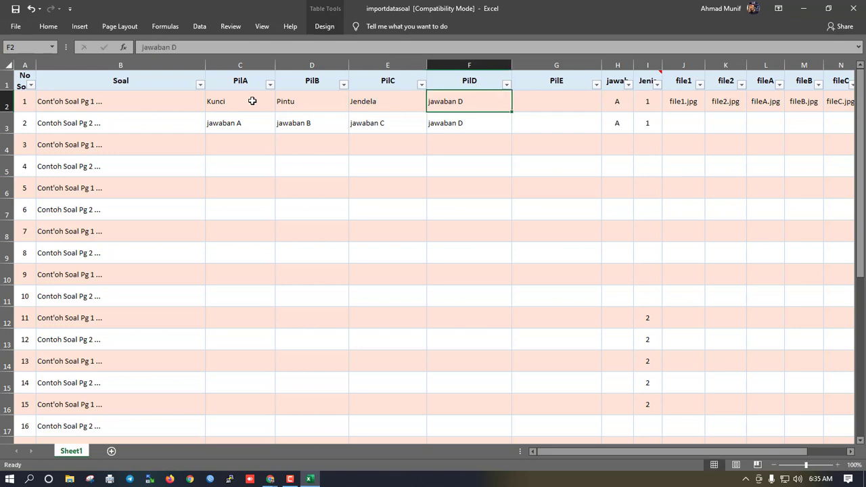
type("Lantai")
key("Return")
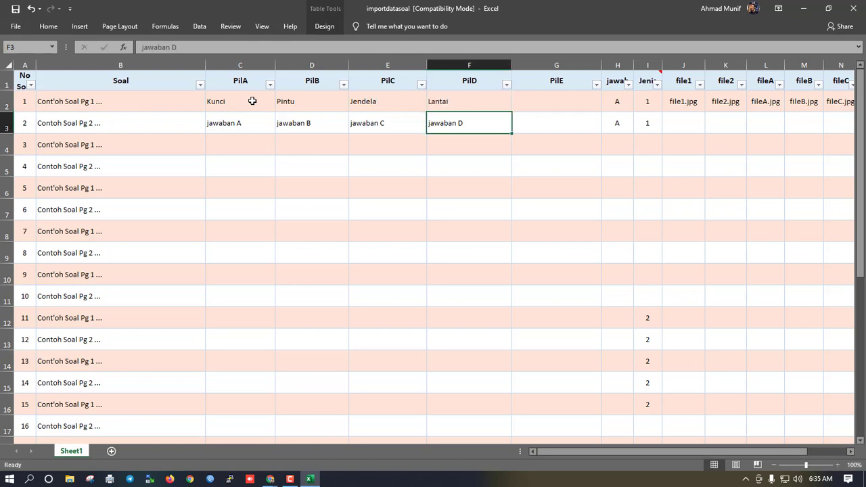
Fill the four answer options in C2:F2 down to row 21 for all 20 multiple-choice questions
left_click(243, 106)
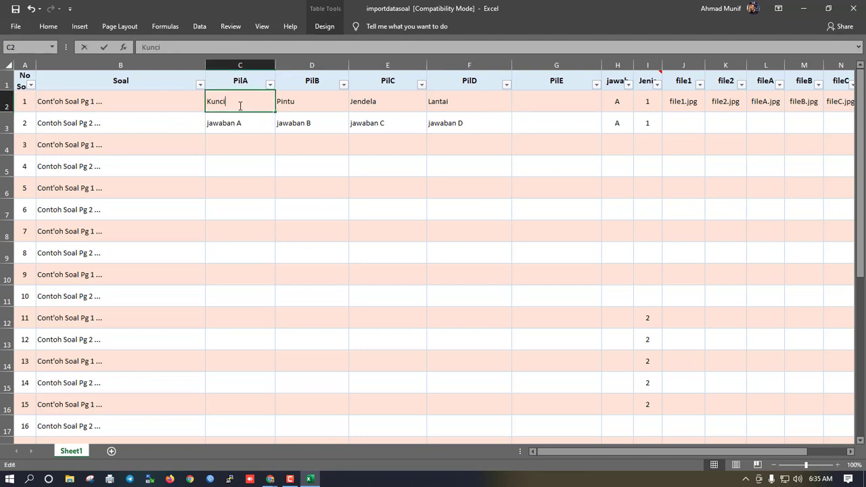
double_click(207, 101)
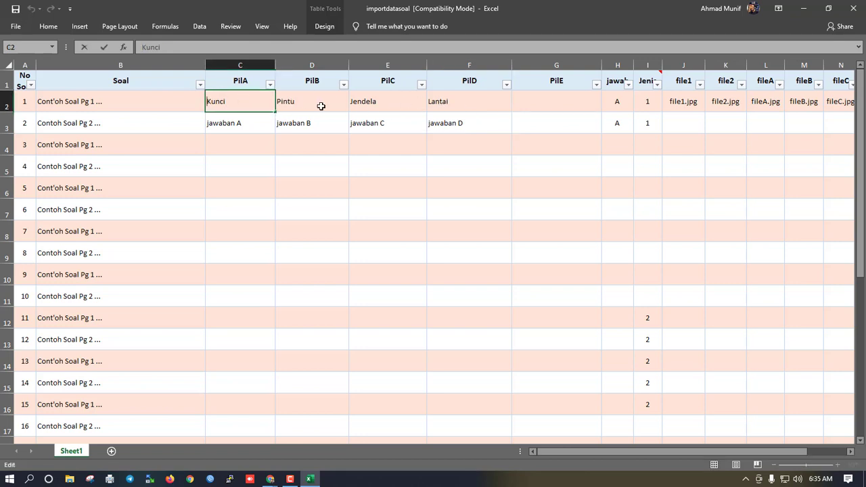
left_click(242, 129)
left_click_drag(242, 106, 530, 365)
scroll(310, 268, "up", 2)
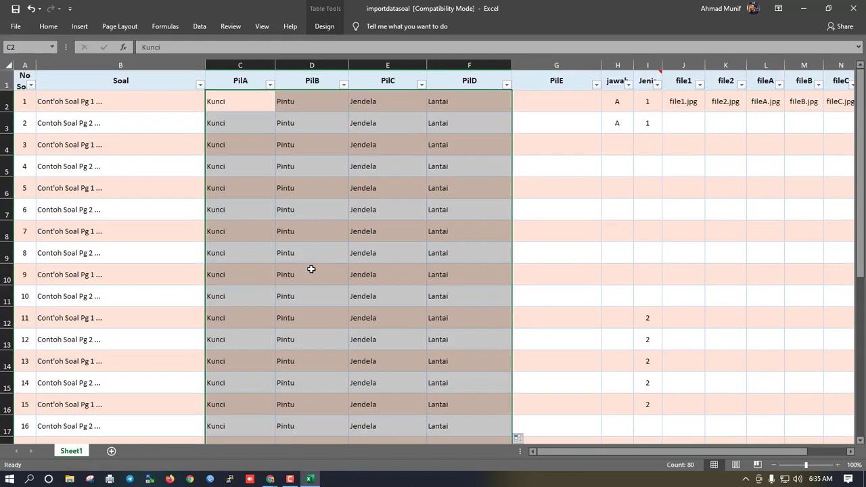
Review the answer options down to question 20 and the option cells C22:F26 of the five essay rows
scroll(273, 129, "down", 1)
scroll(269, 142, "up", 1)
scroll(325, 232, "down", 3)
scroll(325, 232, "down", 1)
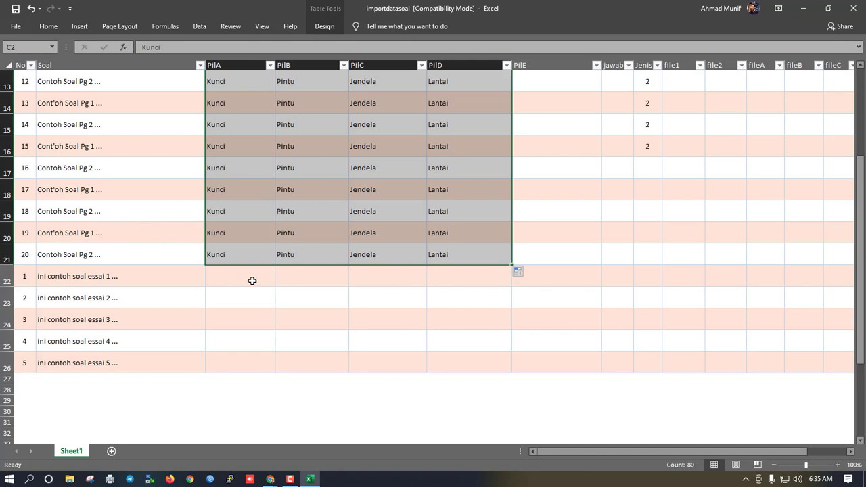
left_click_drag(251, 280, 475, 366)
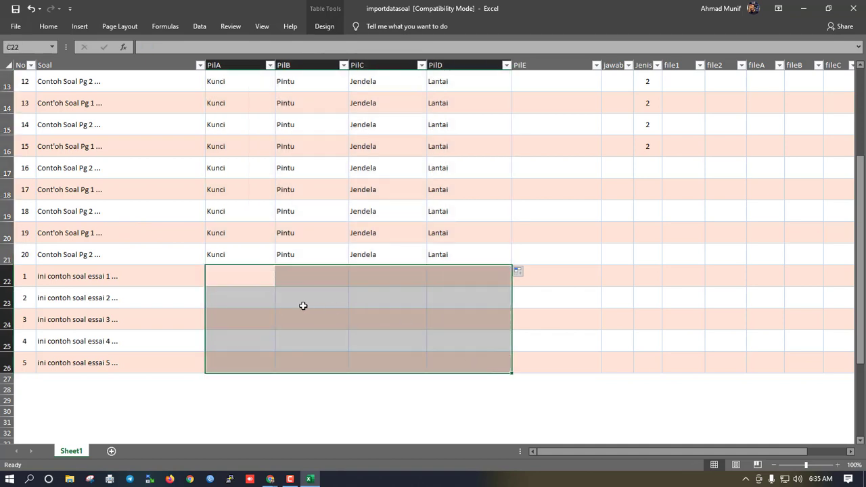
scroll(287, 313, "up", 4)
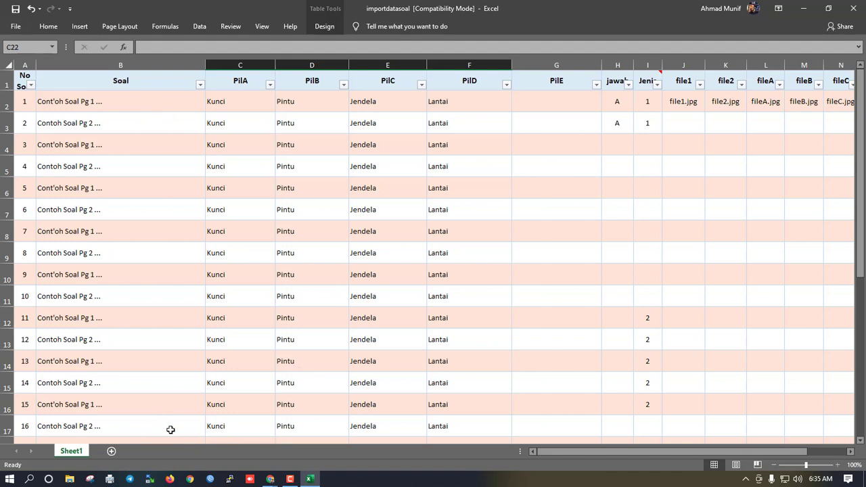
Switch to Chrome and search Google for "contoh soal bahasa indonesia"
left_click(270, 480)
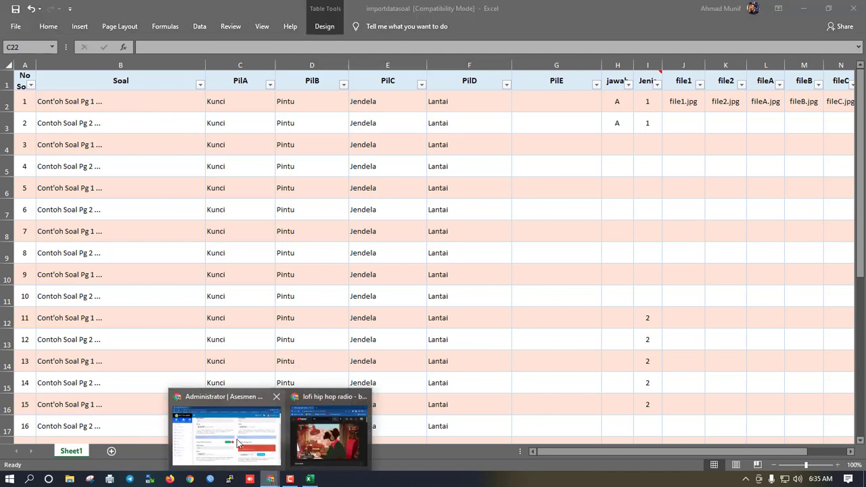
left_click(237, 439)
left_click(145, 9)
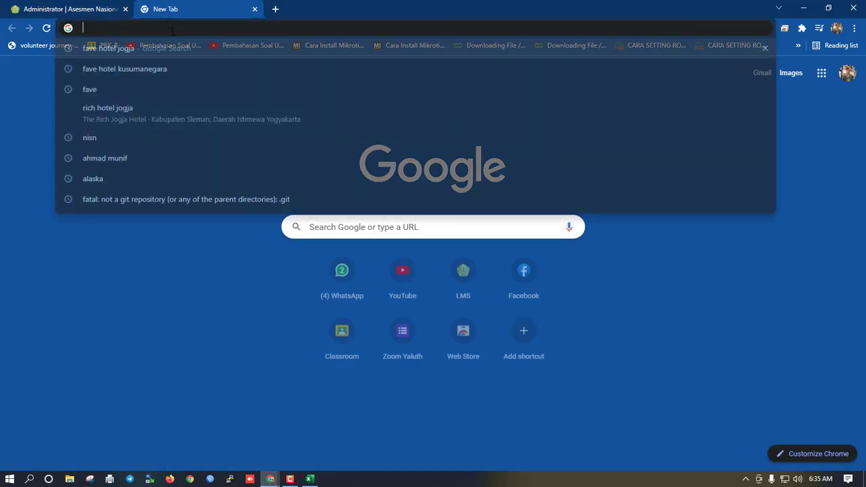
type("cer")
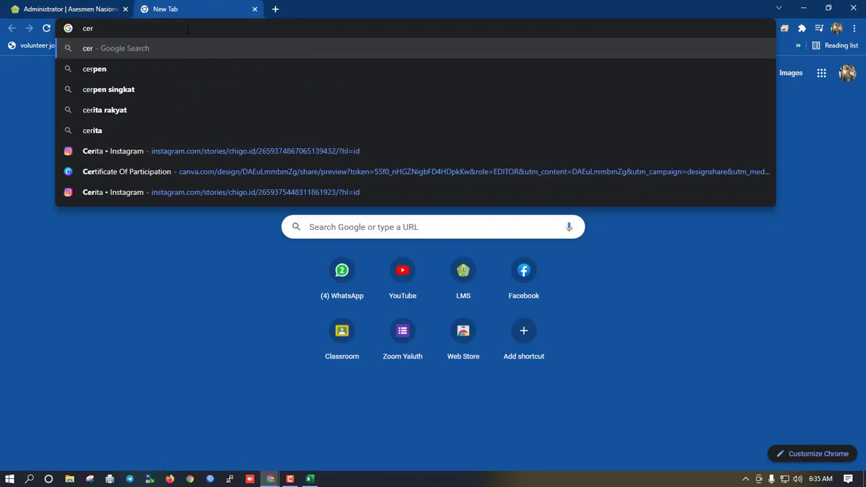
key("BackSpace")
key("BackSpace")
type("ontoh so")
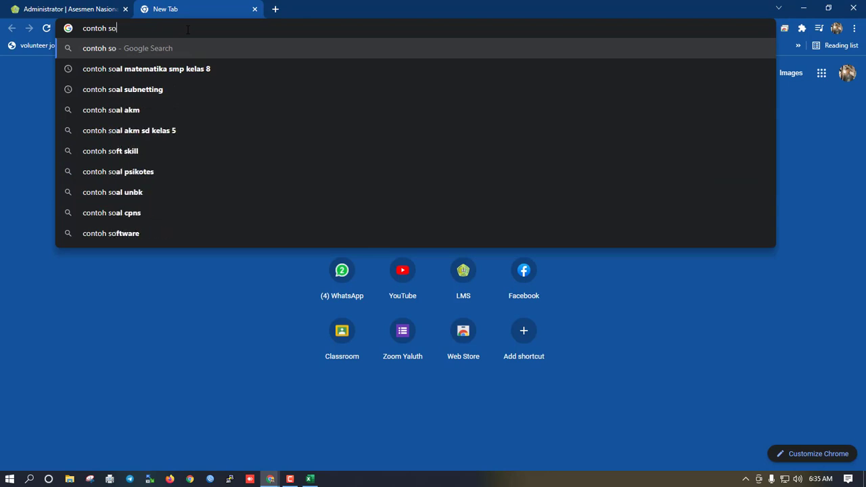
type("al bahasa ind")
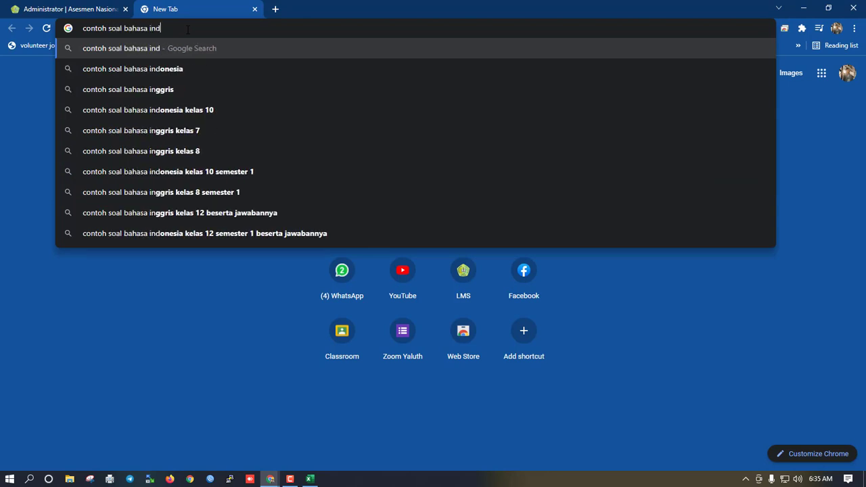
type("onesia")
key("Return")
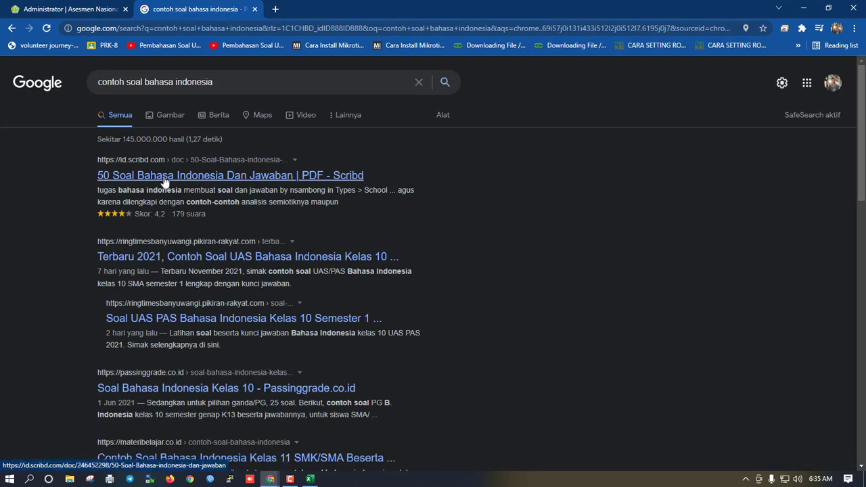
Open the Passinggrade.co.id result "Soal Bahasa Indonesia Kelas 10" in a new tab and switch to it
scroll(147, 313, "down", 3)
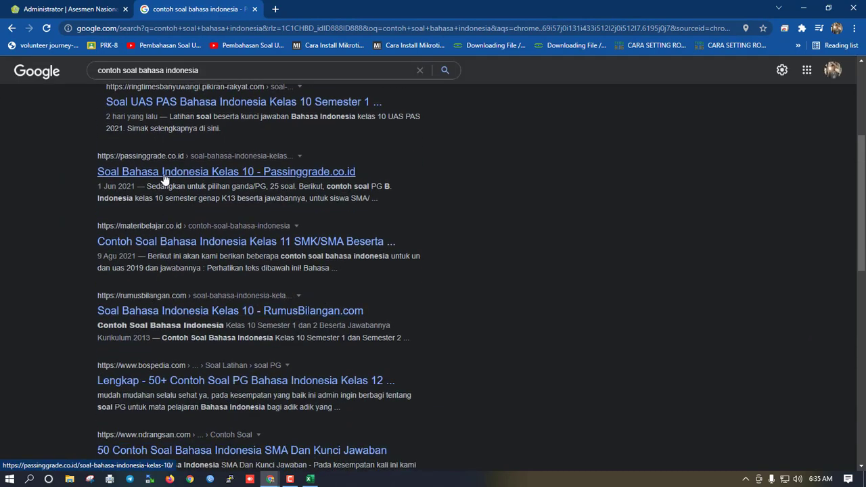
middle_click(165, 178)
left_click(321, 9)
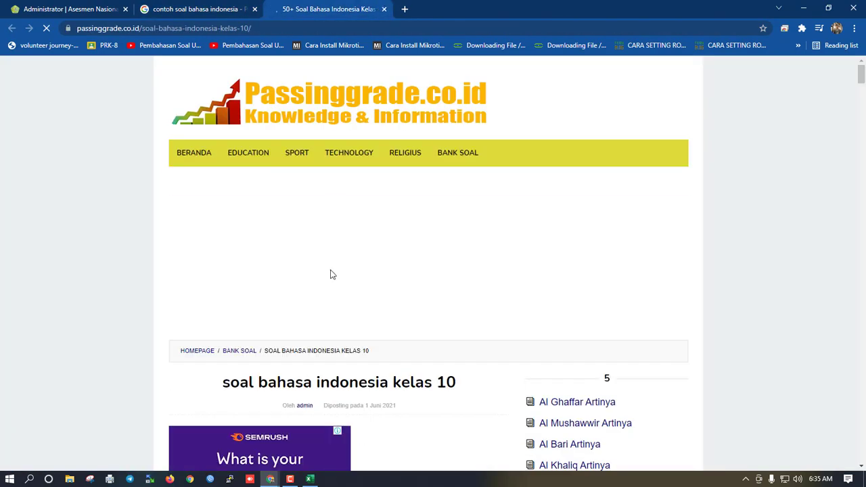
Look through the page's sample multiple-choice questions down to question 15, the one with a negotiation text excerpt
scroll(320, 272, "down", 10)
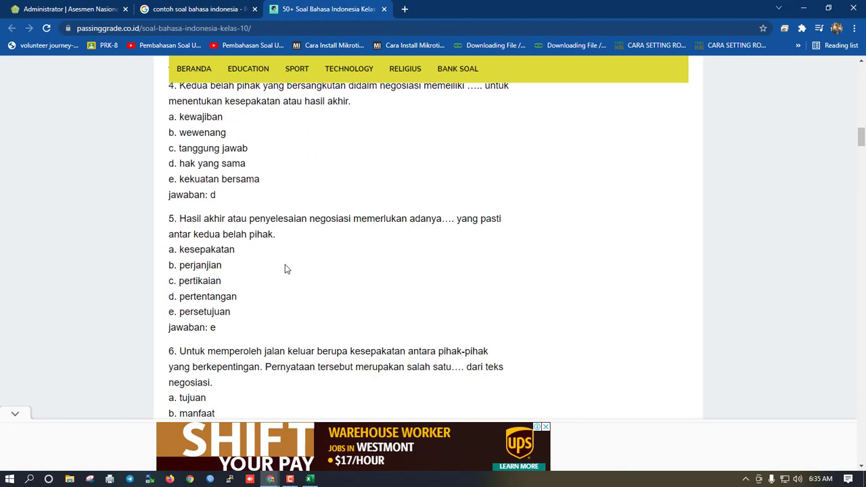
scroll(285, 268, "down", 2)
scroll(284, 268, "down", 15)
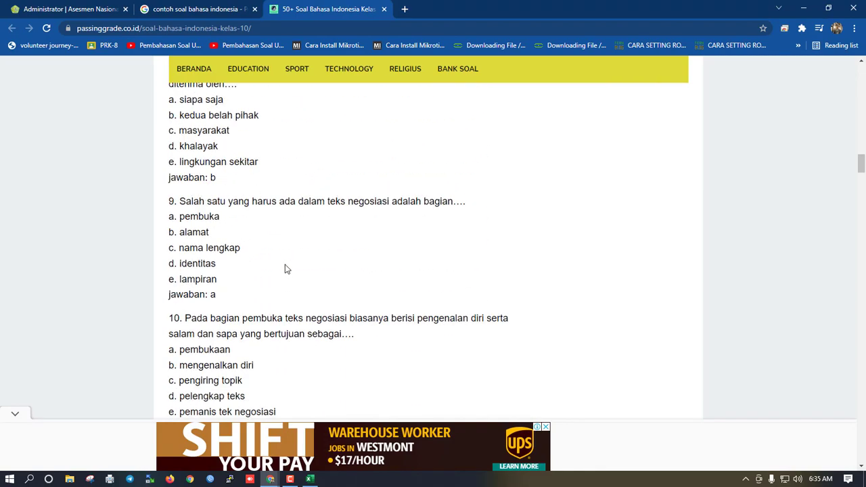
scroll(285, 269, "down", 2)
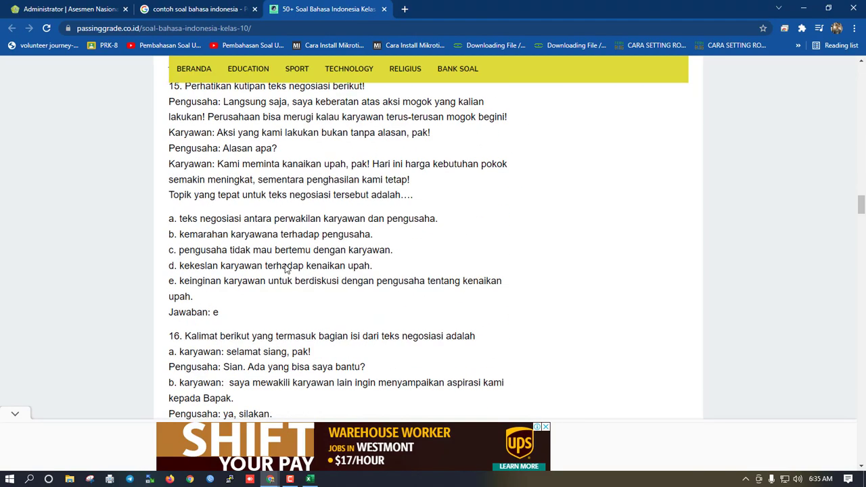
scroll(248, 195, "up", 2)
scroll(180, 154, "down", 1)
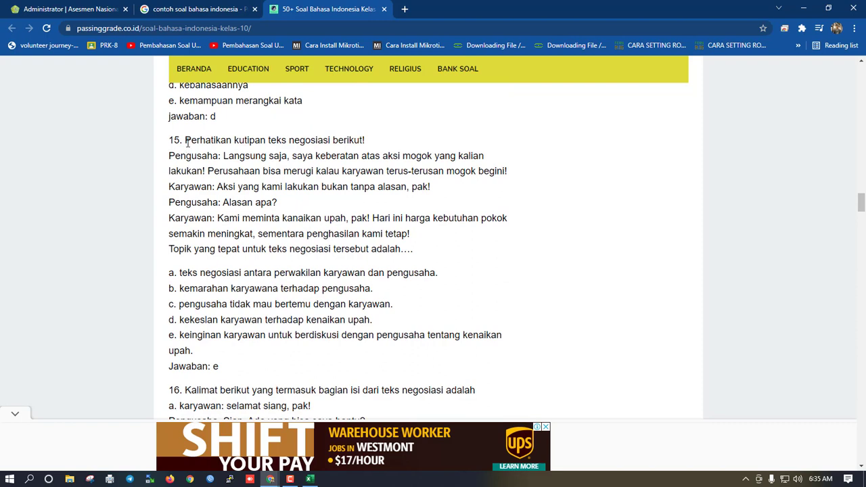
Copy question 15's negotiation text, from "Perhatikan kutipan teks negosiasi berikut!" to "adalah…." without the answer options, and switch to Excel
left_click_drag(185, 142, 416, 251)
left_click(227, 187)
left_click(190, 150)
left_click_drag(185, 140, 419, 259)
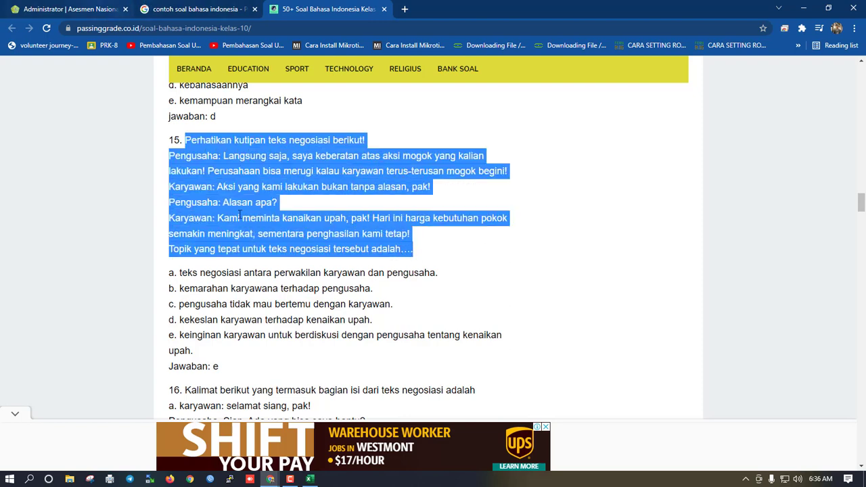
left_click(309, 478)
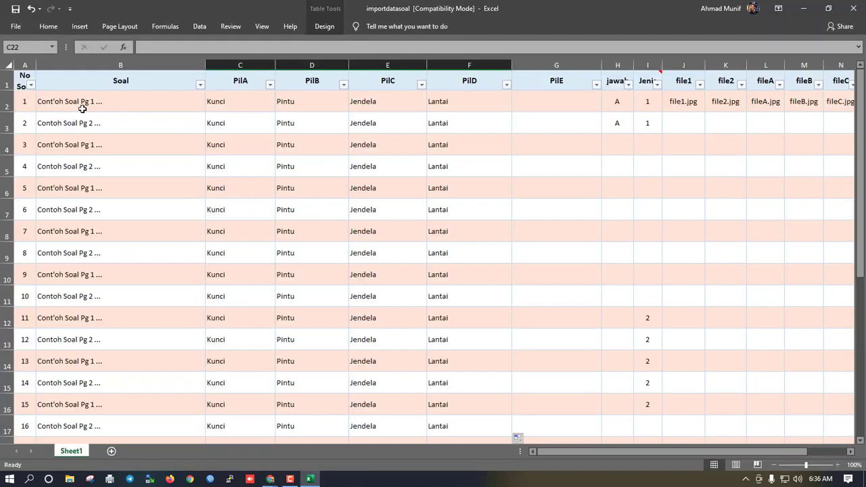
Replace the placeholder question text in cell B2 with the copied negotiation question and check its full text
left_click(119, 106)
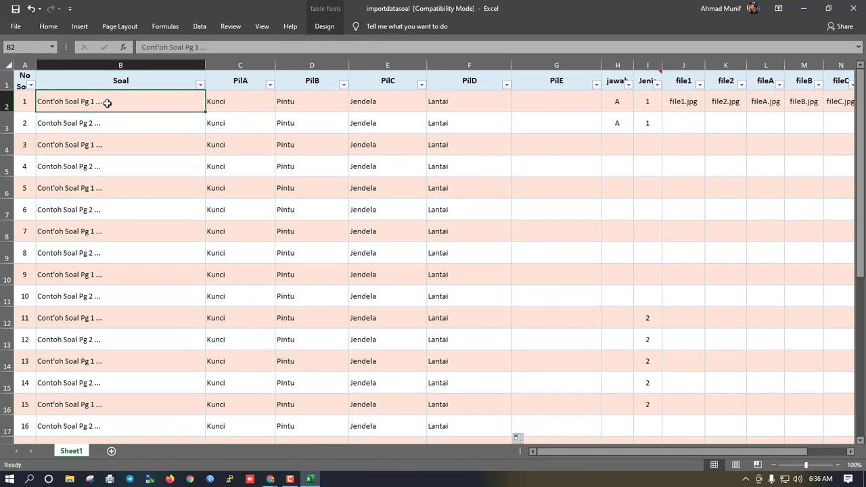
double_click(123, 104)
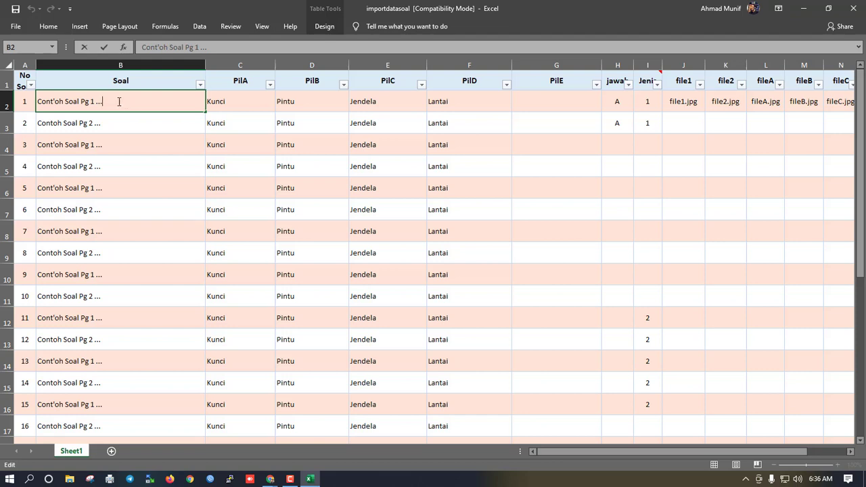
left_click_drag(119, 101, 37, 103)
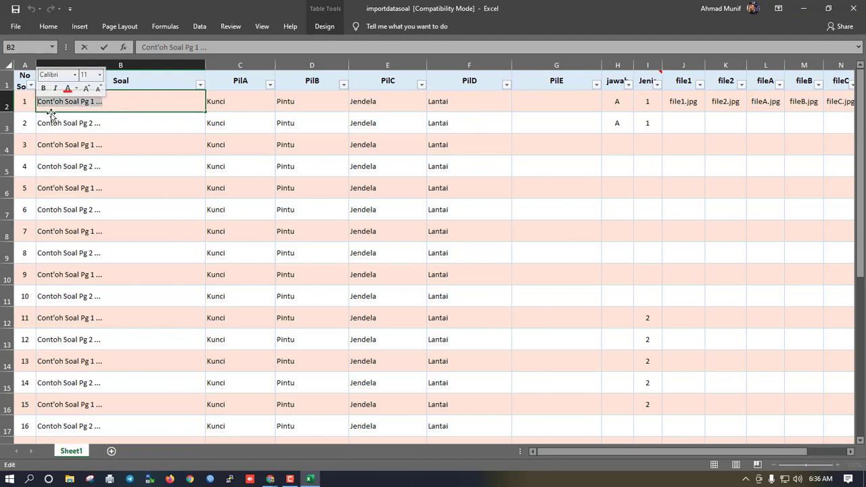
key("BackSpace")
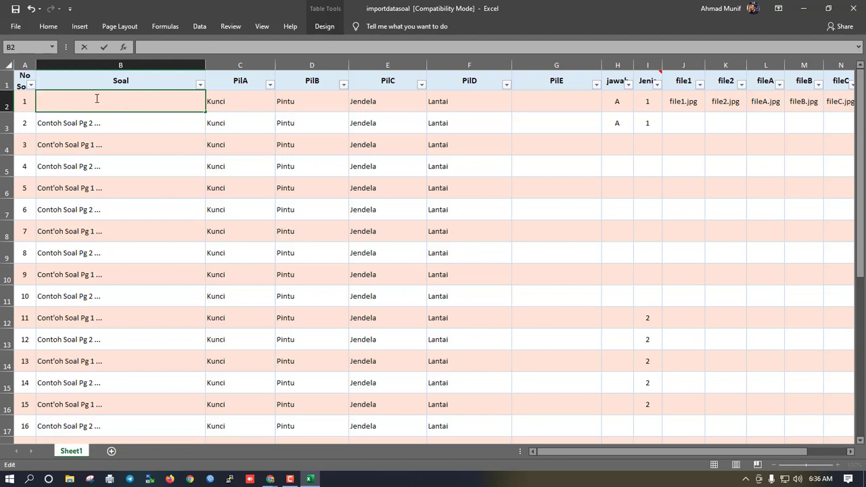
type("Perhatikan kutipan teks negosiasi berikut! Pengusaha: Langsung saja, saya keberatan atas aksi mogok yang kalian lakukan! Perusahaan bisa merugi kalau karyawan terus-terusan mogok begini! Karyawan: Aksi yang kami lakukan bukan tanpa alasan, pak! Pengusaha: Alasan apa? Karyawan: Kami meminta kanaikan upah, pak! Hari ini harga kebutuhan pokok semakin meningkat, sementara penghasilan kami tetap! Topik yang tepat untuk teks negosiasi tersebut adalah....")
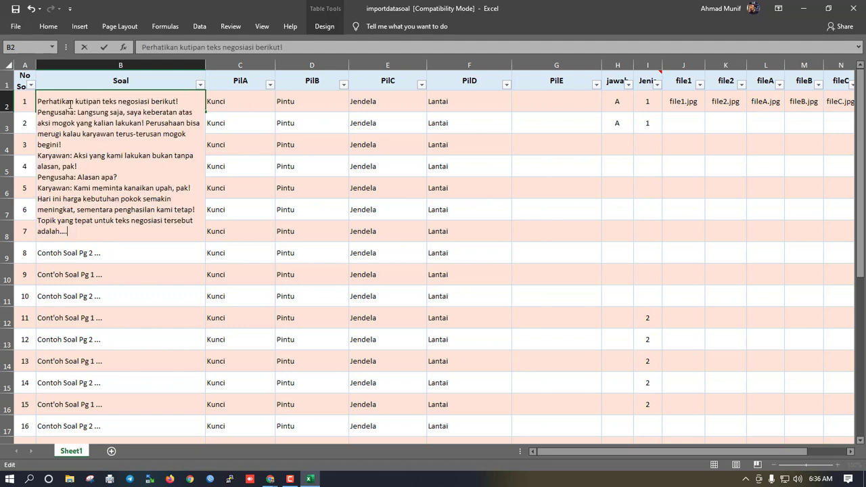
key("Return")
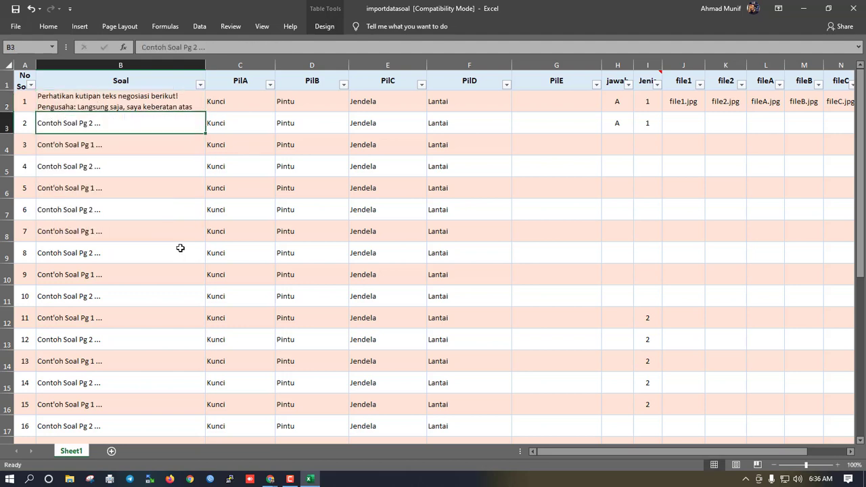
left_click(140, 106)
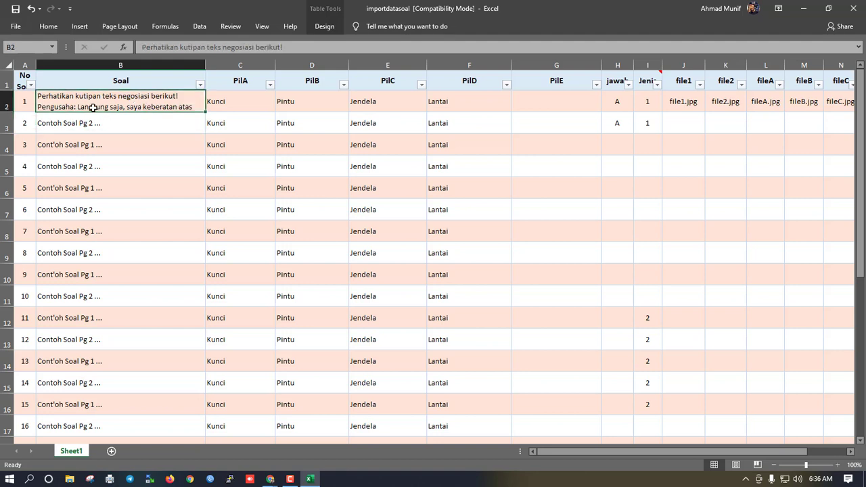
double_click(110, 106)
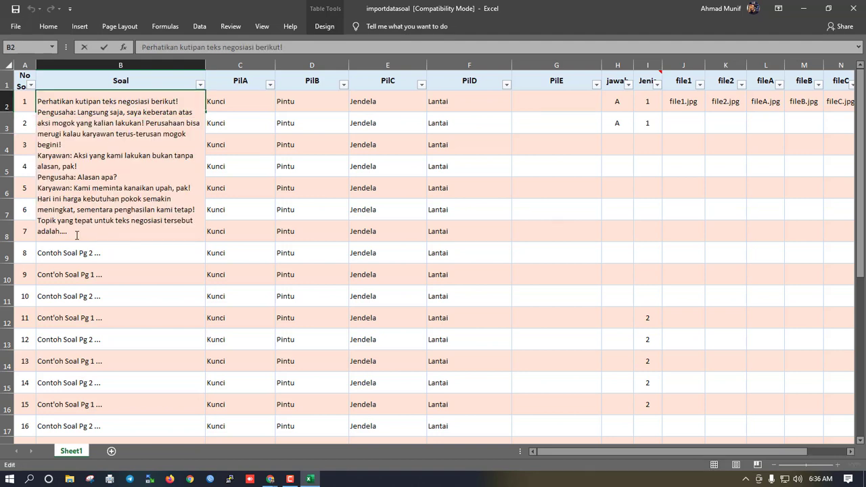
left_click_drag(76, 235, 38, 101)
left_click(323, 164)
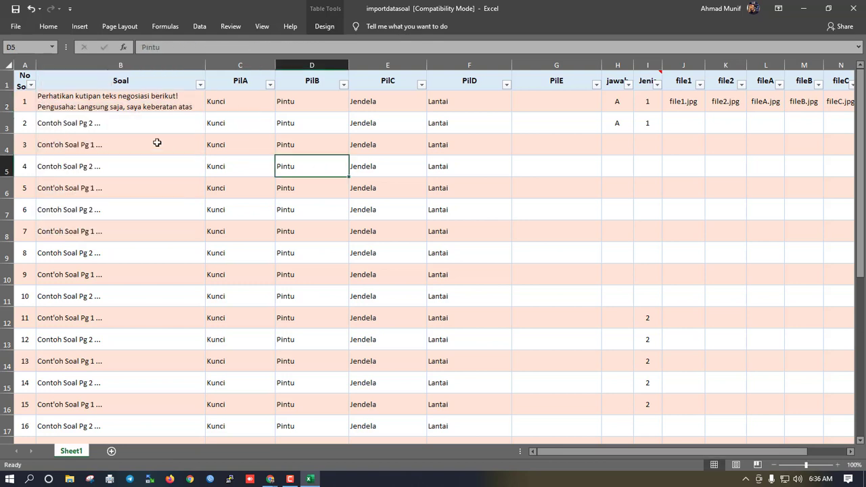
Try to replace the PilA option of question 1 in cell C2 with the negotiation question text
double_click(245, 101)
left_click_drag(258, 101, 204, 106)
key("BackSpace")
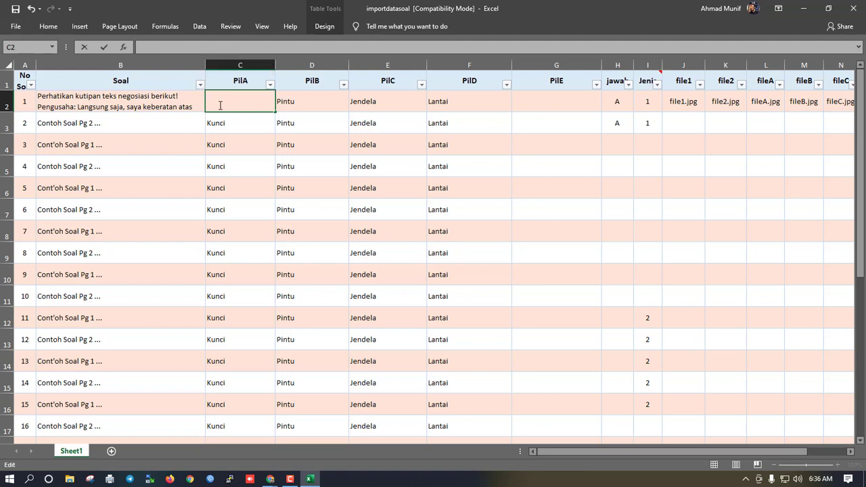
key("ctrl+v")
key("ctrl+Return")
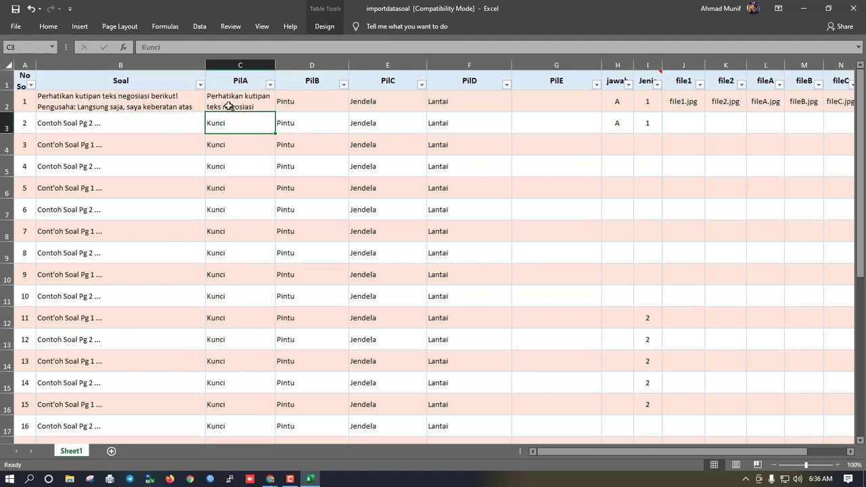
key("ctrl+z")
left_click(240, 165)
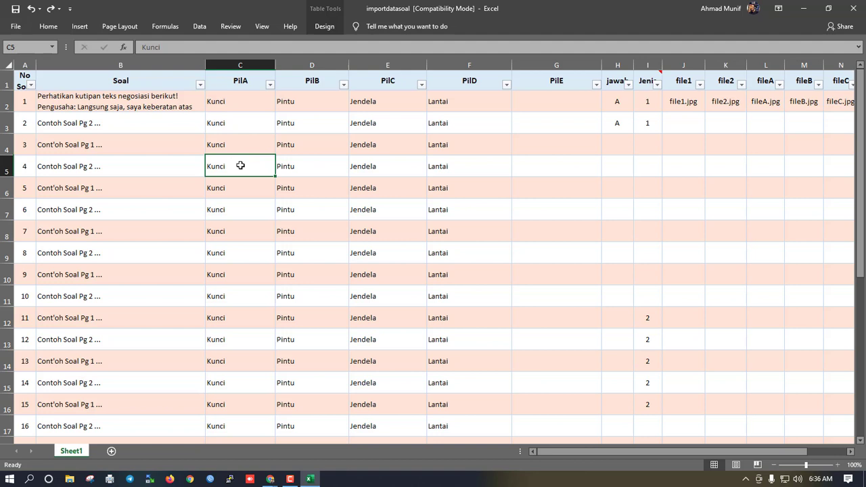
left_click(244, 112)
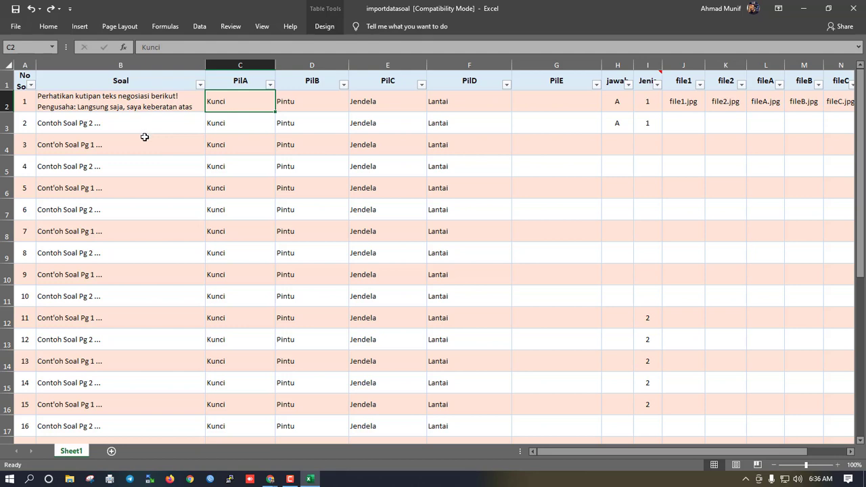
Copy the negotiation question from cell B2 into the question cells down to B6
left_click(179, 107)
key("ctrl+c")
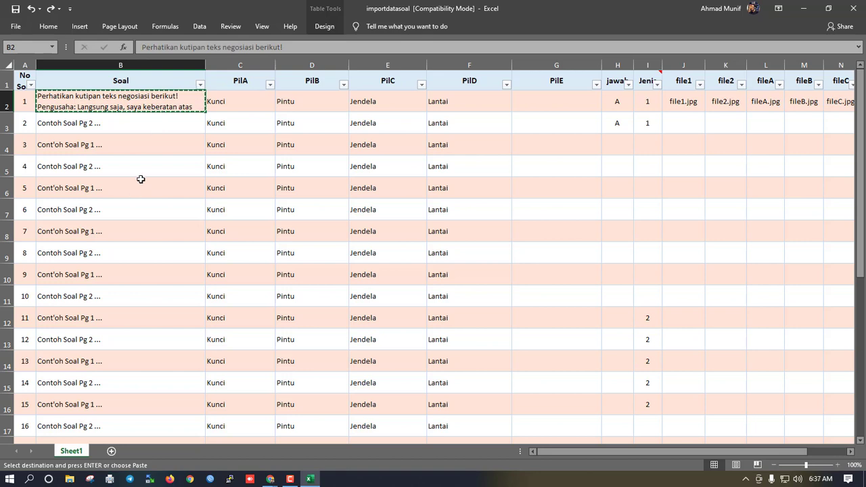
left_click_drag(169, 102, 164, 186)
key("ctrl+v")
left_click(167, 157)
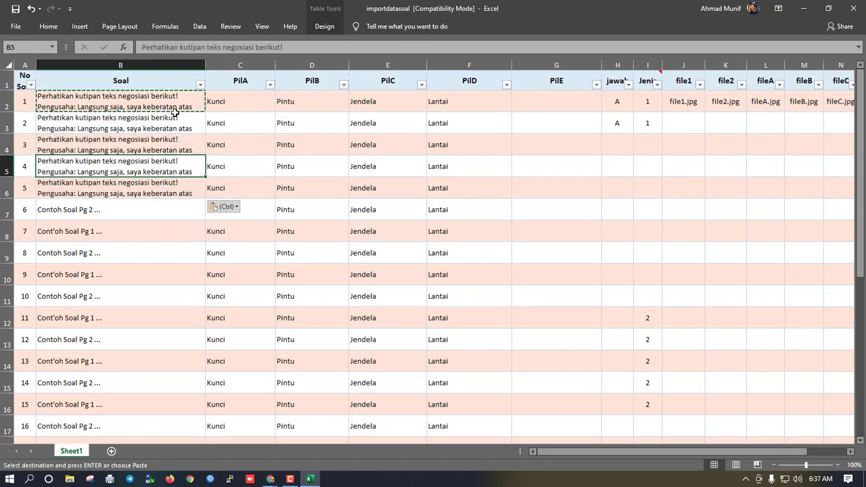
key("Escape")
left_click(164, 186)
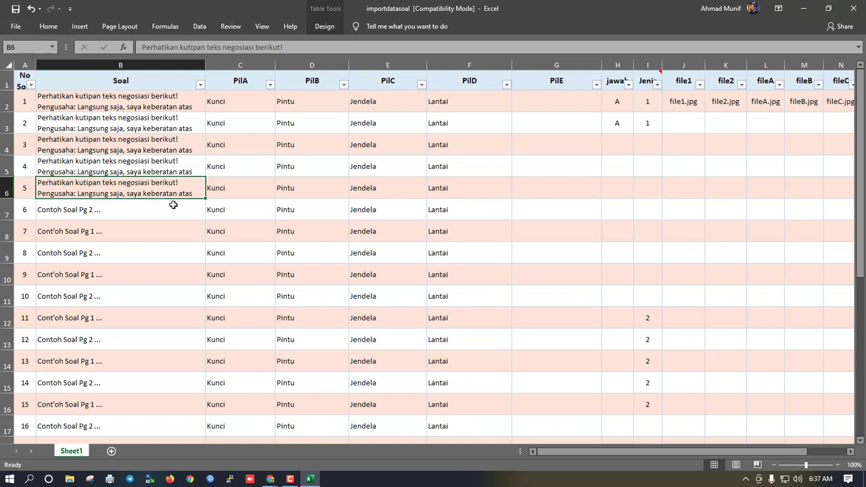
left_click_drag(143, 105, 142, 176)
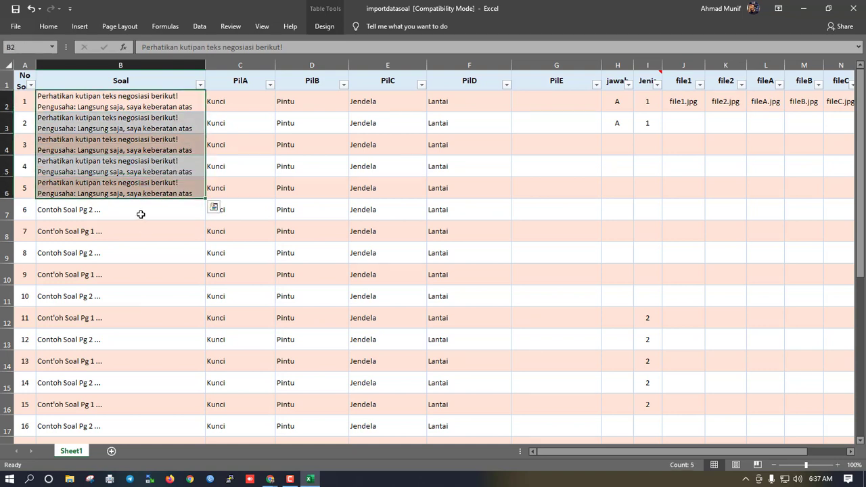
left_click_drag(141, 214, 128, 274)
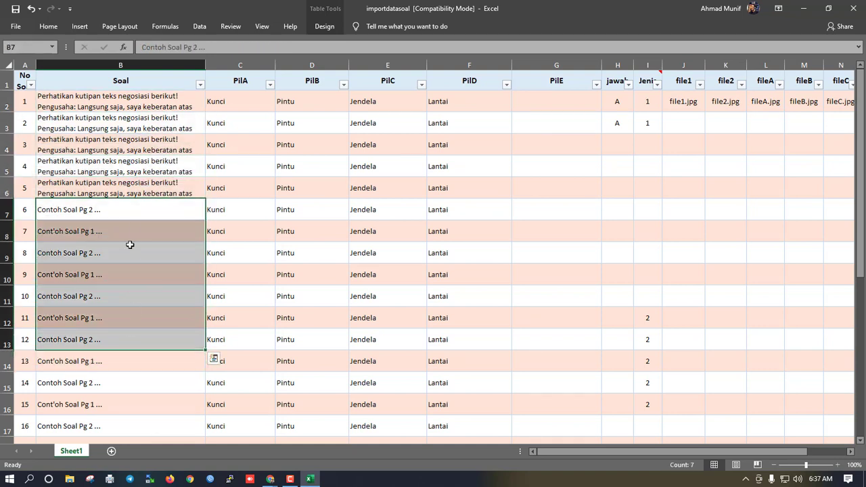
left_click(139, 214)
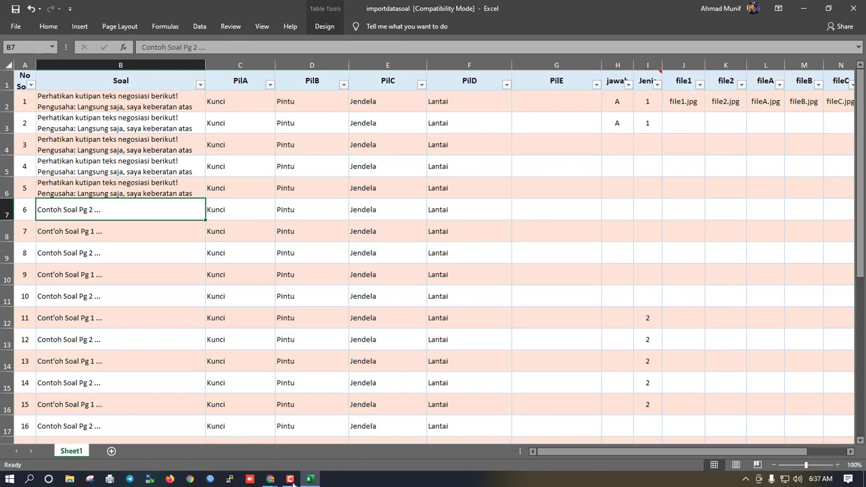
Switch to Chrome and change the Google search to "contoh soal pai"
left_click(270, 479)
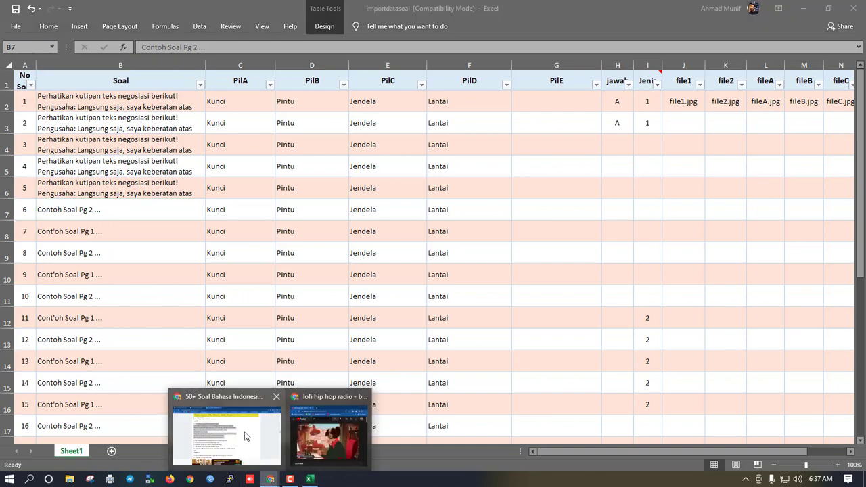
left_click(227, 432)
left_click(217, 9)
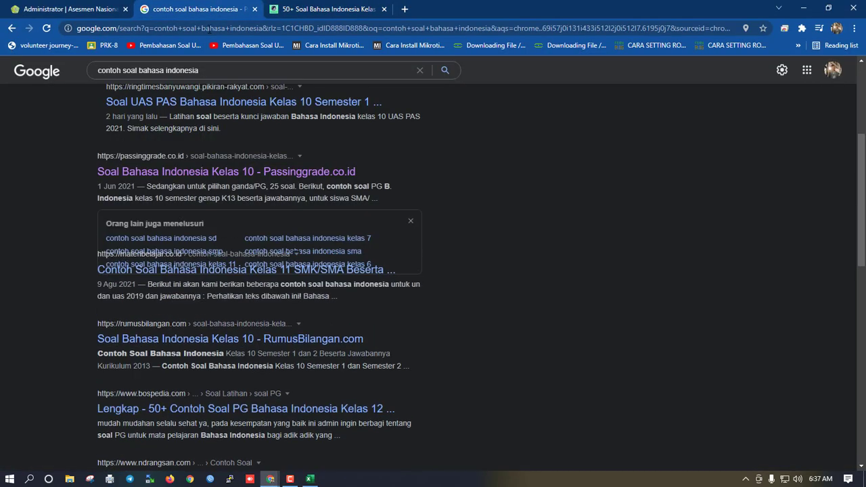
scroll(234, 227, "up", 3)
left_click_drag(145, 82, 301, 100)
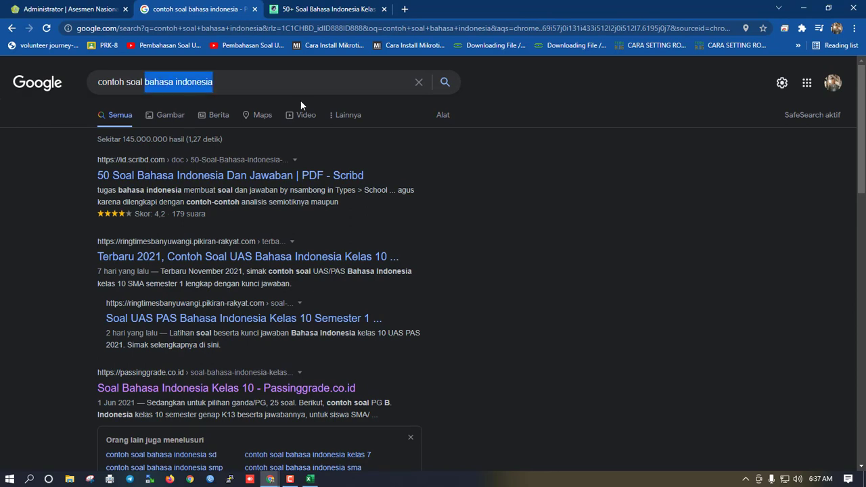
type("pai")
key("BackSpace")
key("BackSpace")
key("BackSpace")
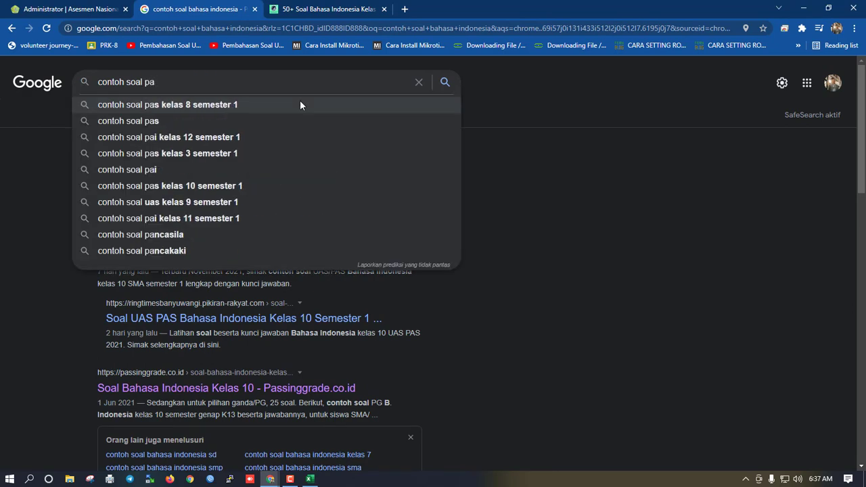
type("pai")
key("Return")
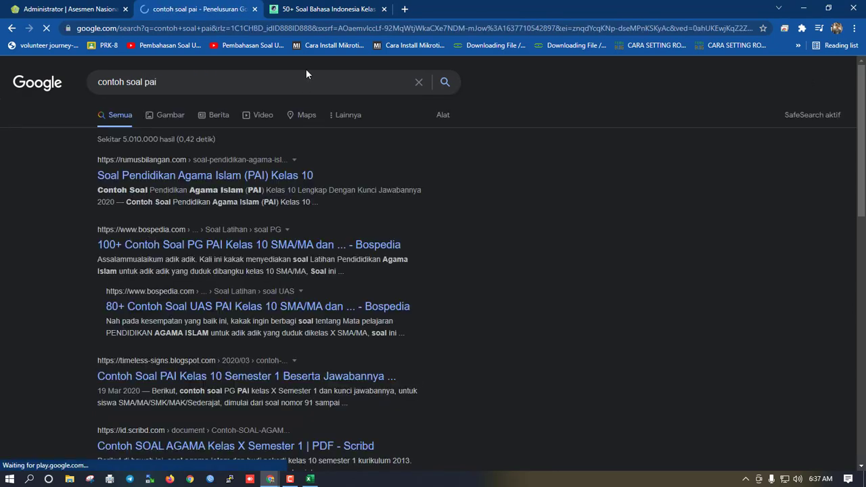
Open the result "Soal Pendidikan Agama Islam (PAI) Kelas 10" in a new tab and look through its questions down to about question 75
middle_click(149, 180)
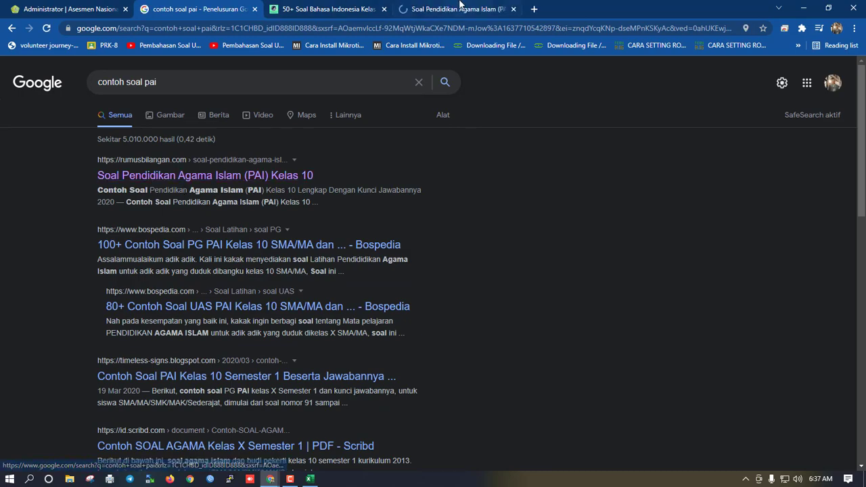
left_click(460, 6)
scroll(248, 304, "down", 14)
scroll(244, 301, "down", 15)
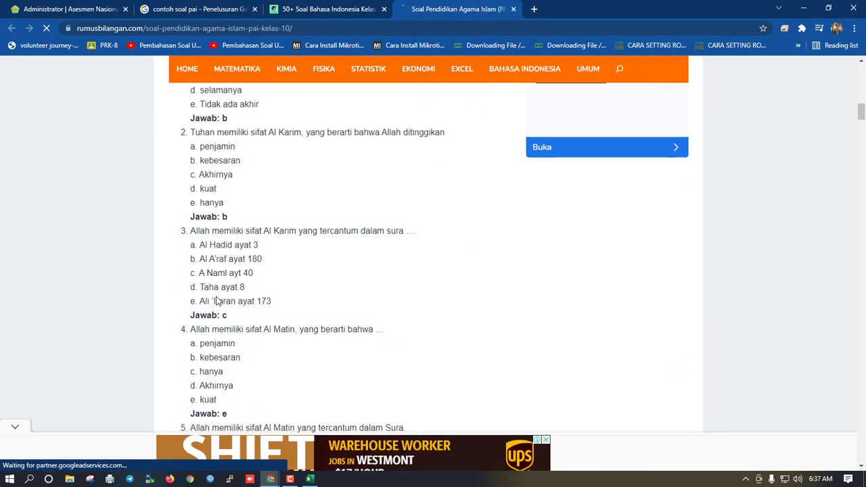
scroll(223, 275, "down", 14)
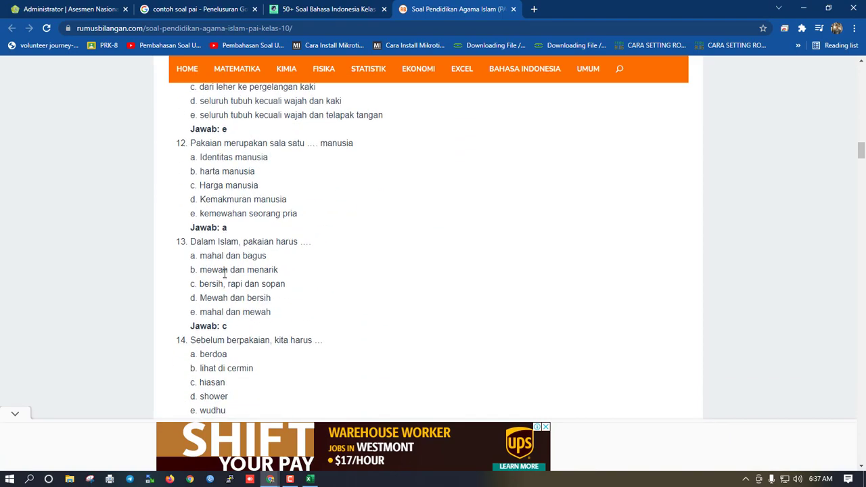
scroll(226, 279, "down", 15)
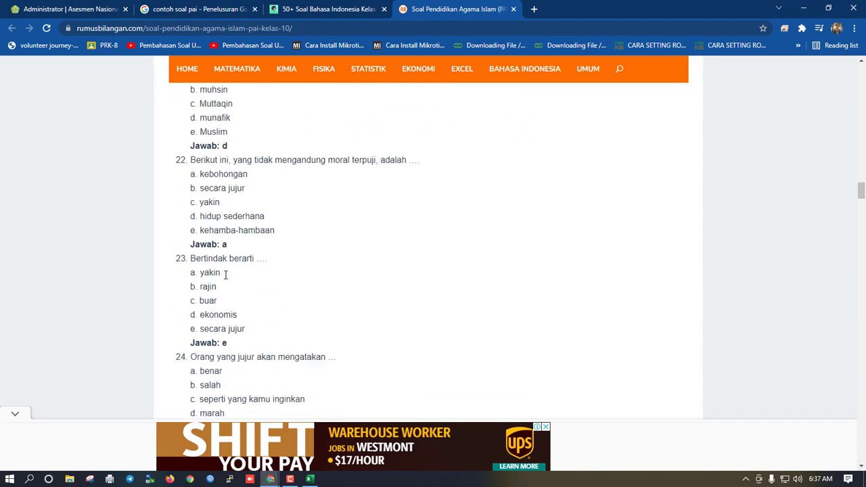
scroll(226, 277, "down", 15)
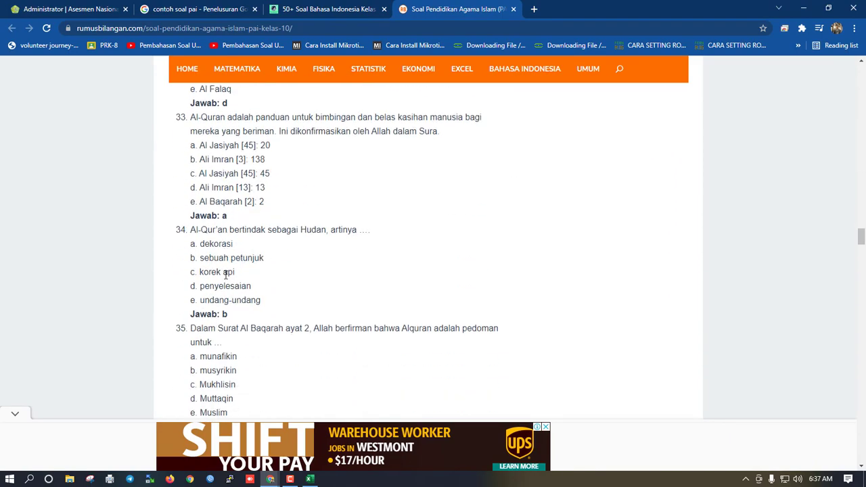
scroll(227, 279, "down", 15)
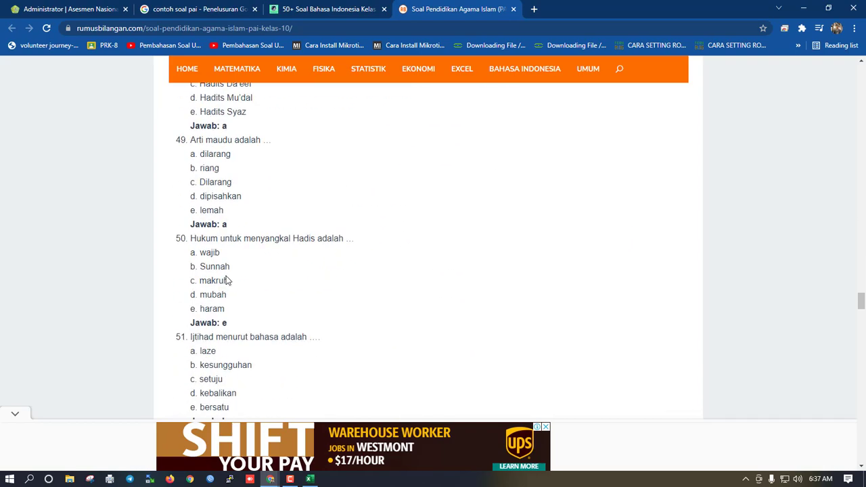
scroll(229, 281, "down", 15)
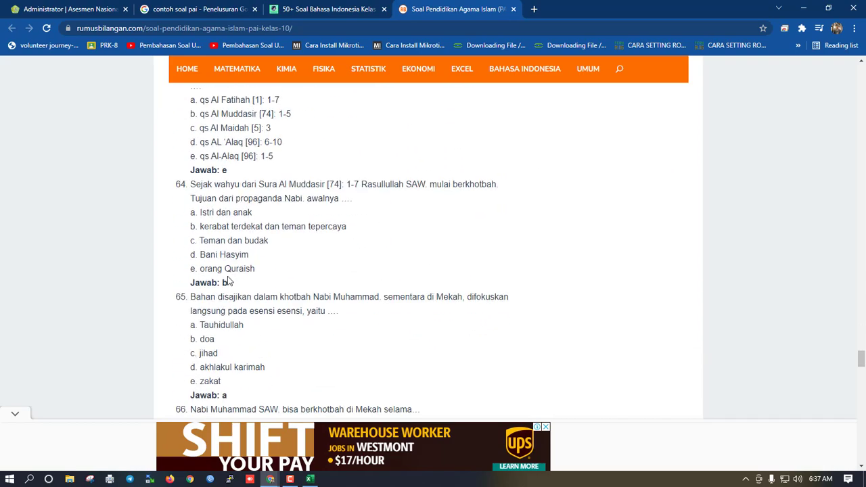
scroll(242, 160, "up", 4)
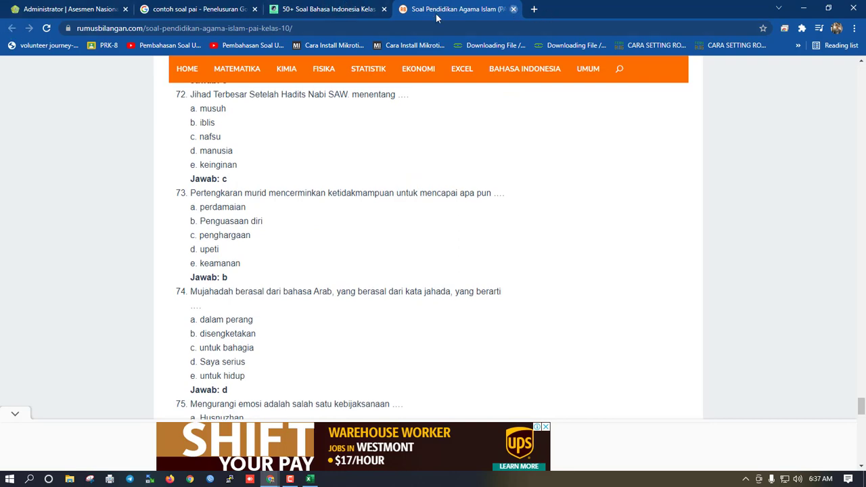
Close the Pendidikan Agama Islam questions page and return to the Google results for "contoh soal pai"
left_click(514, 9)
left_click(203, 9)
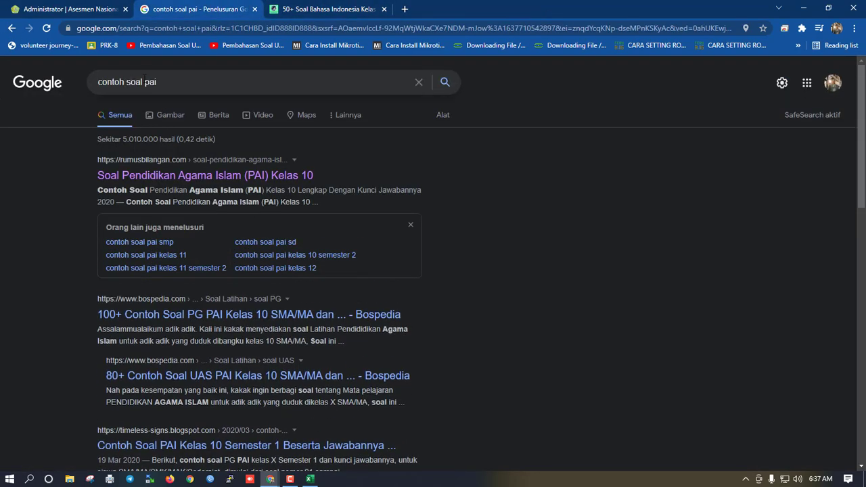
Search Google for "contoh soal bahasa arab" and open the passinggrade.co.id result at its first multiple-choice questions
double_click(145, 81)
type("bahasa")
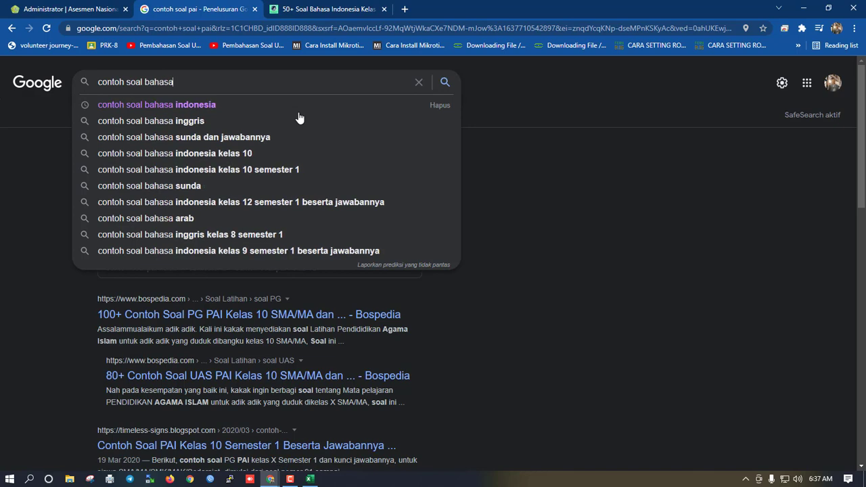
type(" arab")
key("Return")
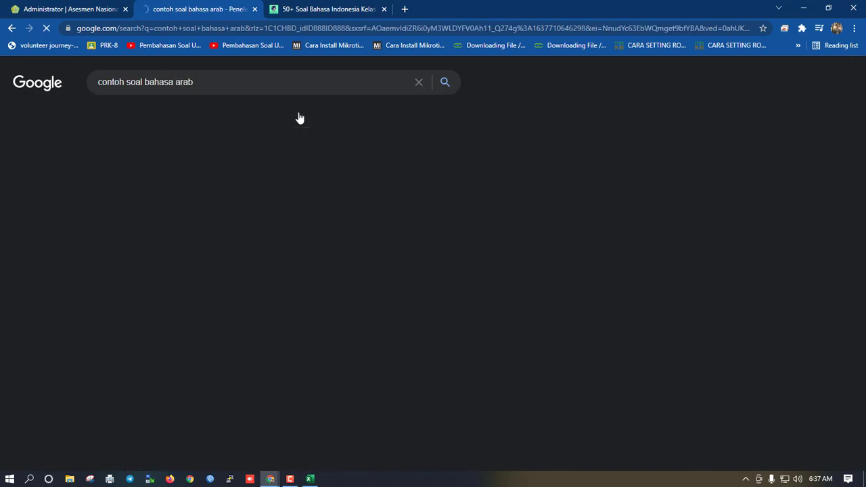
left_click(157, 176)
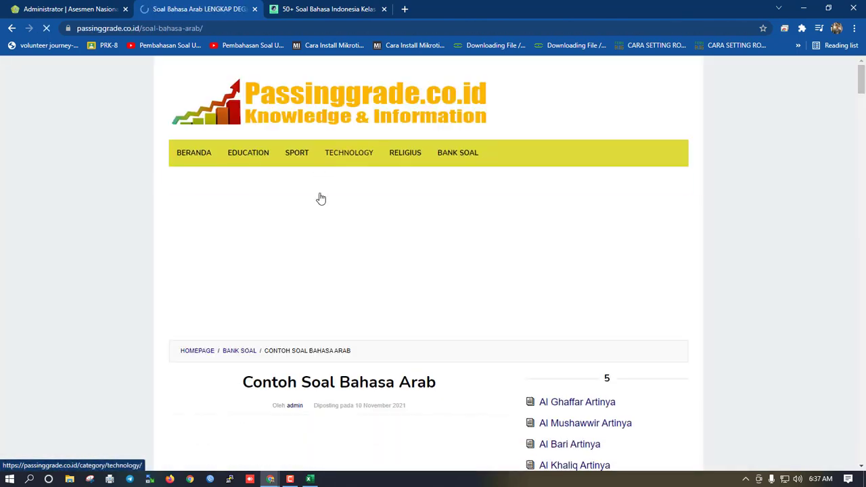
scroll(342, 264, "down", 15)
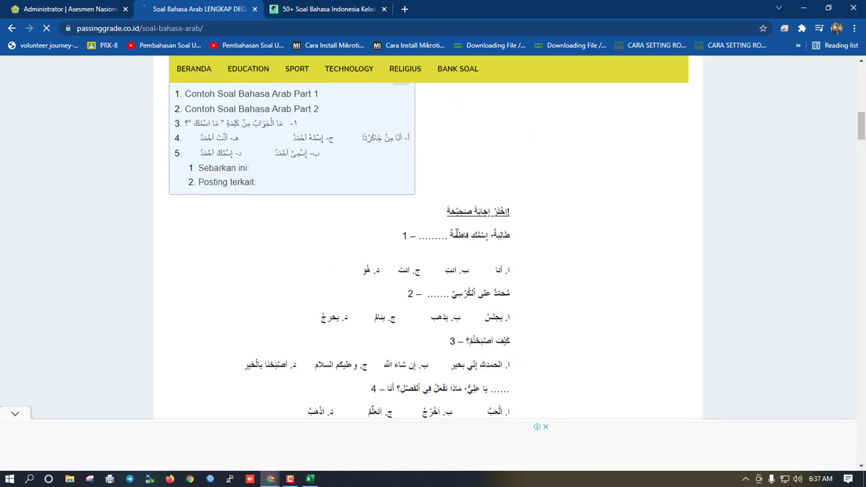
scroll(446, 216, "down", 3)
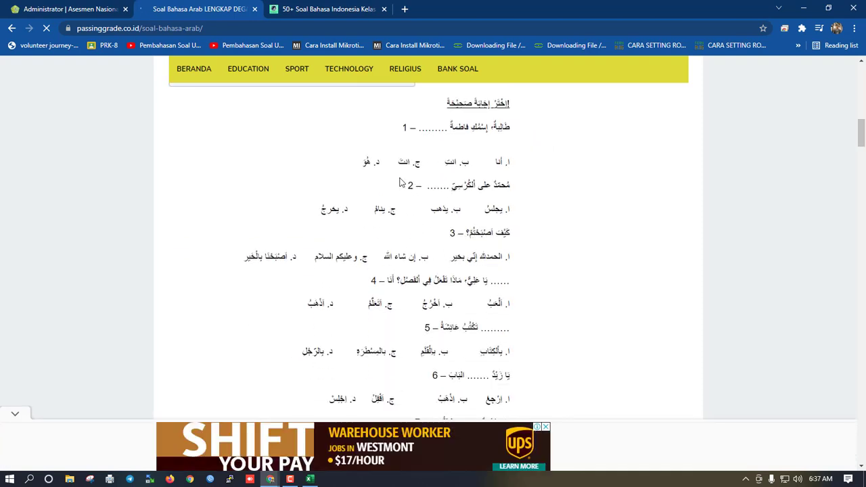
Copy the text of Arabic question 2 from the web page and replace the content of cell B7 in the Excel template with it
left_click_drag(424, 184, 515, 187)
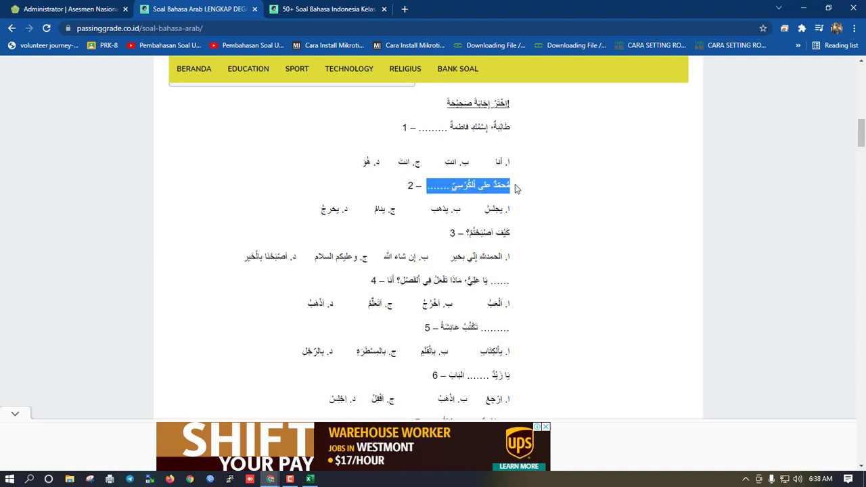
left_click(309, 480)
double_click(132, 212)
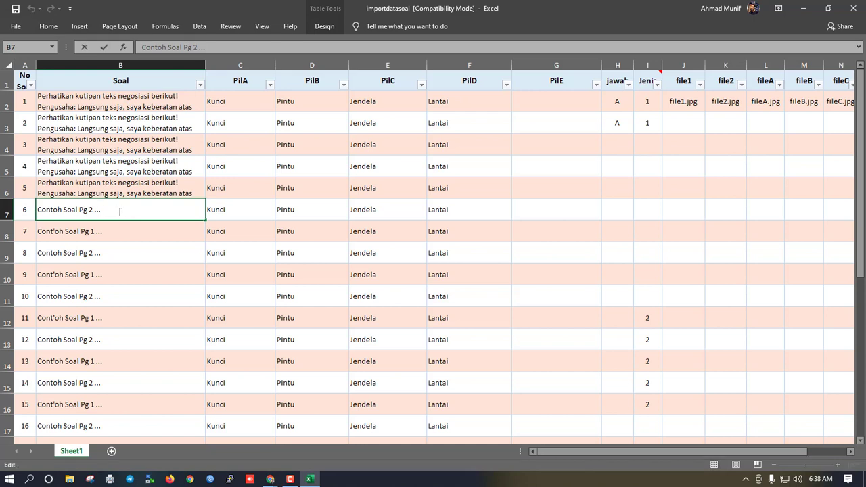
left_click_drag(120, 211, 33, 211)
type("مُحمّدٌ على اَلكُرْسِيّ .......")
left_click(135, 252)
left_click(106, 215)
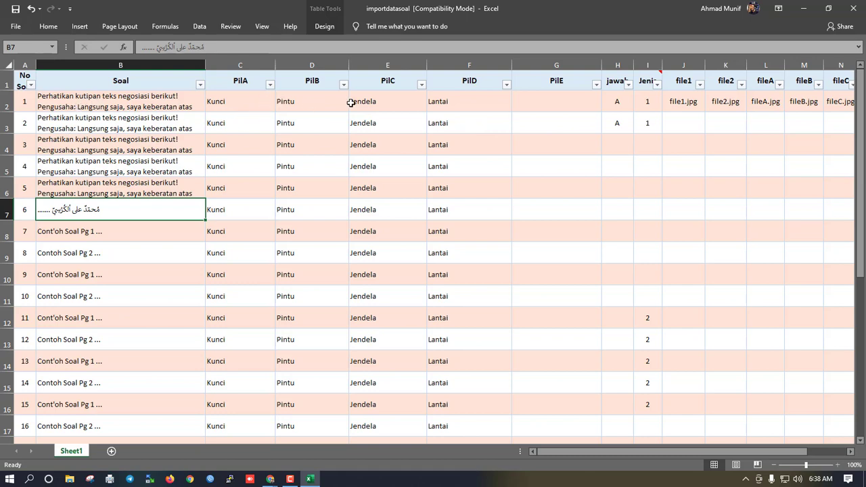
Fill the answer key A from cells H2:H3 down the answer column to row 21
left_click(617, 100)
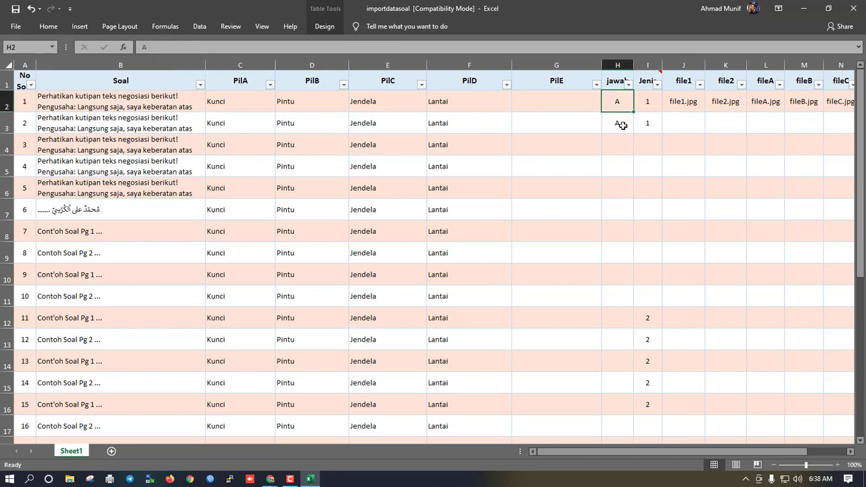
mouse_move(620, 125)
left_mouse_down()
mouse_move(616, 349)
mouse_move(630, 101)
mouse_move(620, 102)
mouse_move(623, 128)
left_mouse_up()
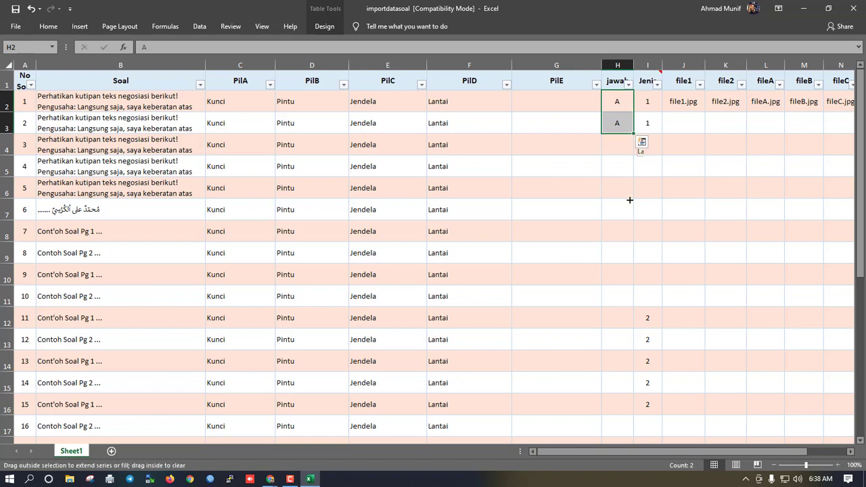
left_click_drag(629, 199, 619, 309)
scroll(635, 255, "up", 3)
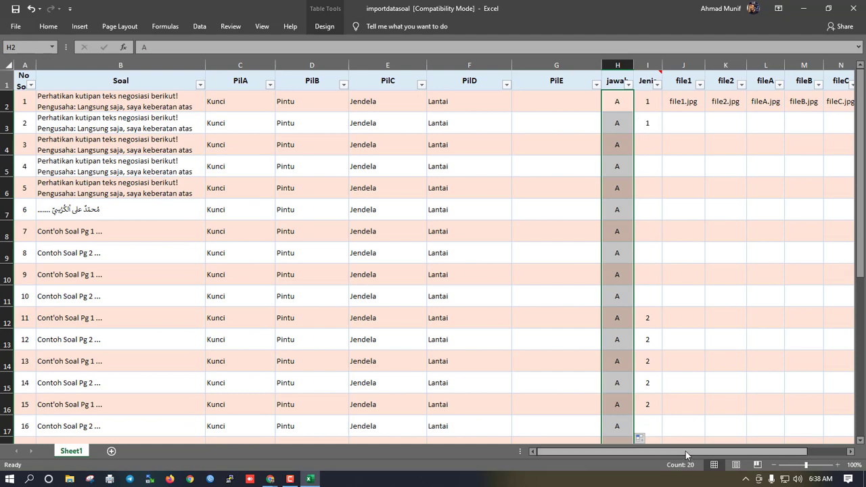
Check the note on the Jenis header and fill the multiple-choice type 1 down that column to row 21
left_click_drag(686, 451, 778, 447)
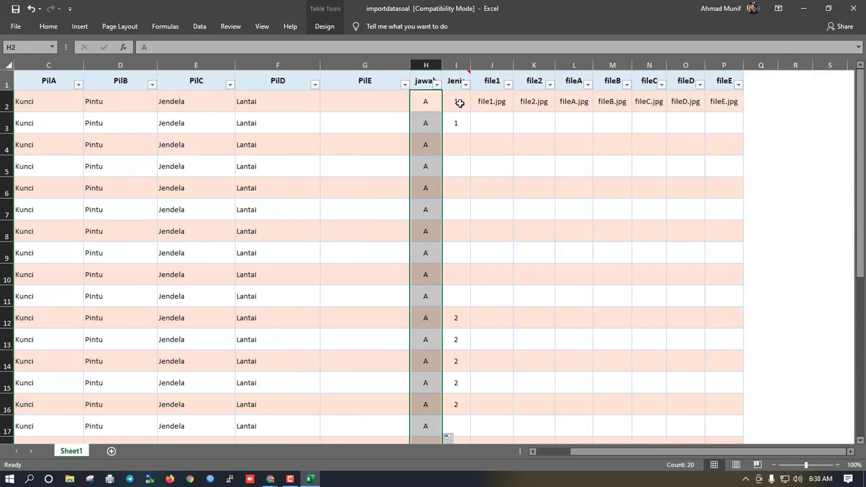
left_click(457, 82)
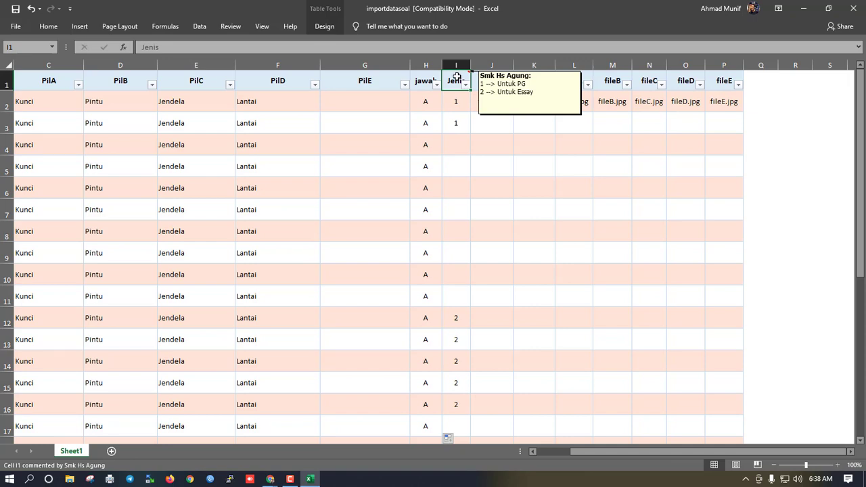
left_click_drag(456, 101, 466, 392)
Enter the essay type 2 in the Jenis cells I22 to I26
scroll(511, 324, "down", 3)
left_click(457, 212)
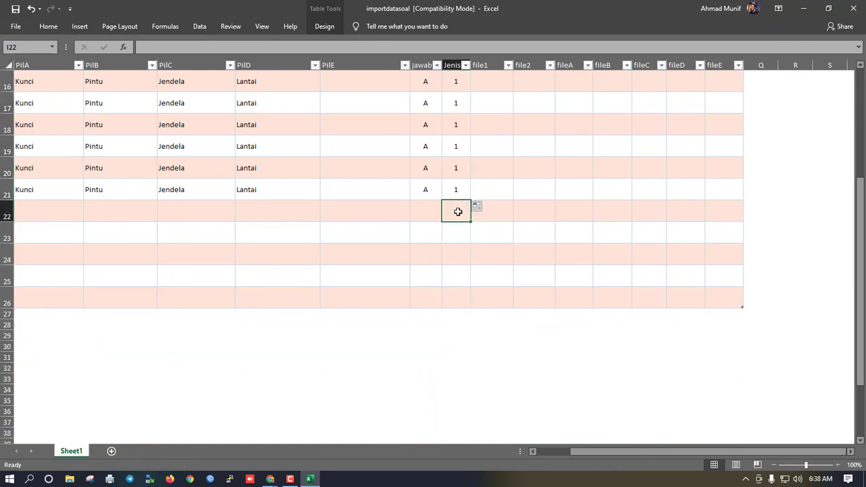
type("2")
key("Return")
type("2")
key("Return")
type("2")
key("Return")
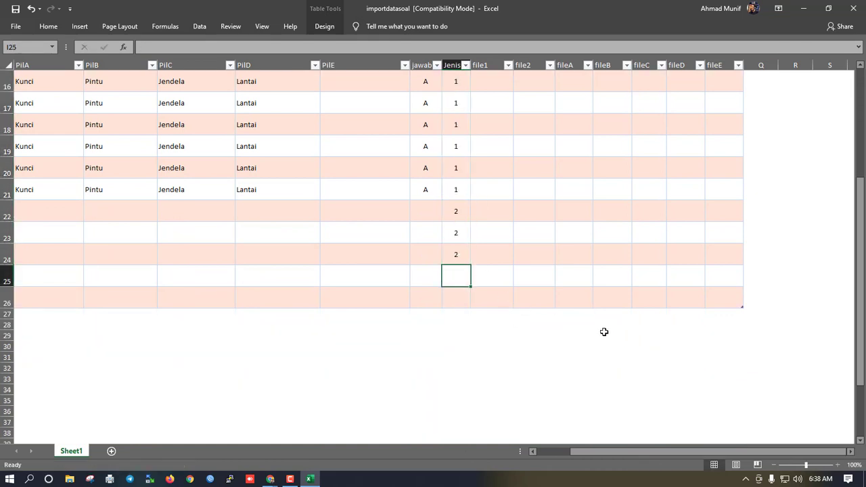
type("2")
key("Return")
Delete the sample image file names from the file1 to fileE cells in row 2
scroll(674, 97, "up", 5)
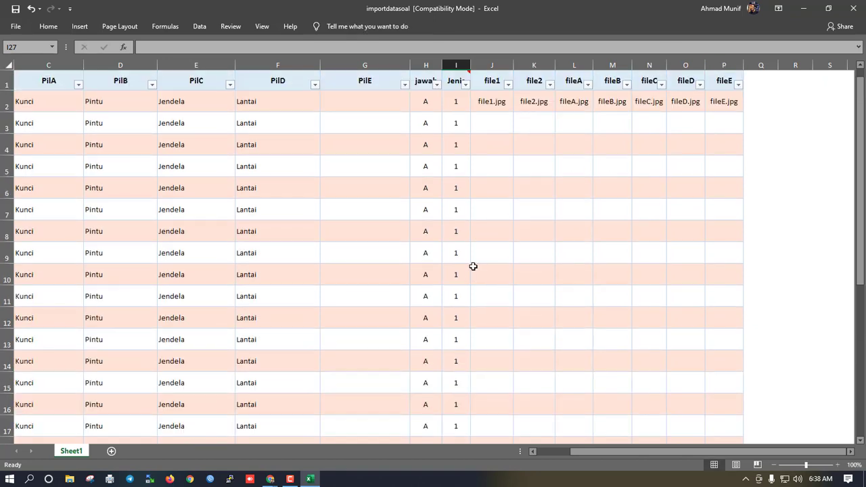
left_click_drag(490, 101, 734, 101)
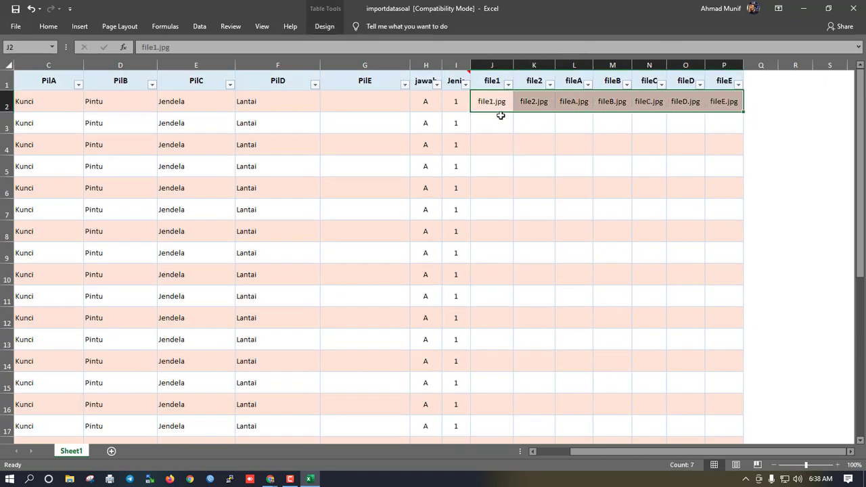
key("Delete")
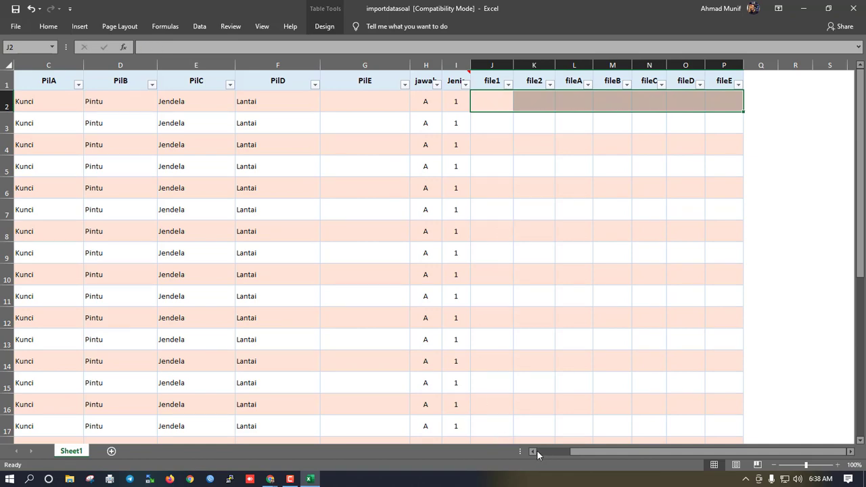
left_click_drag(537, 453, 492, 450)
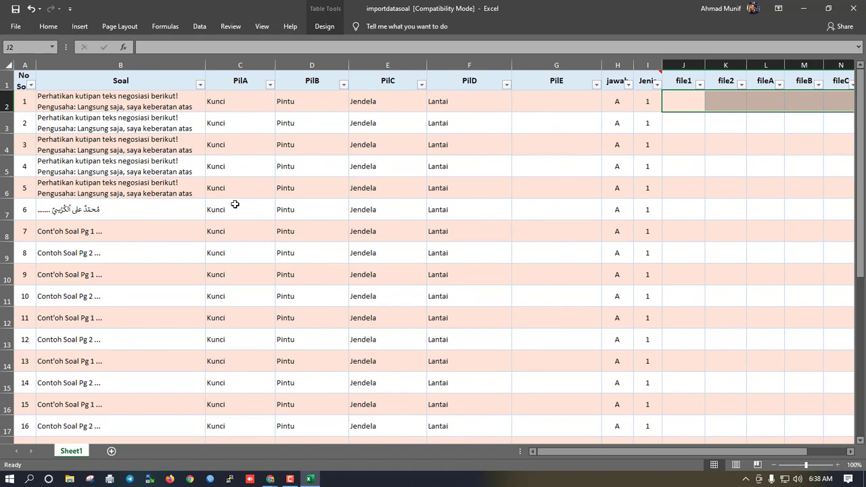
Save the importdatasoal workbook in its current format despite the compatibility check and close Excel
key("ctrl+s")
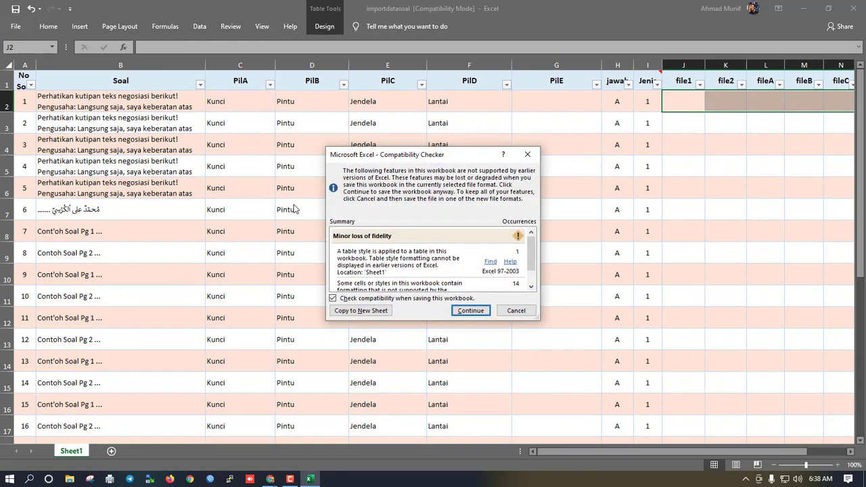
left_click(469, 311)
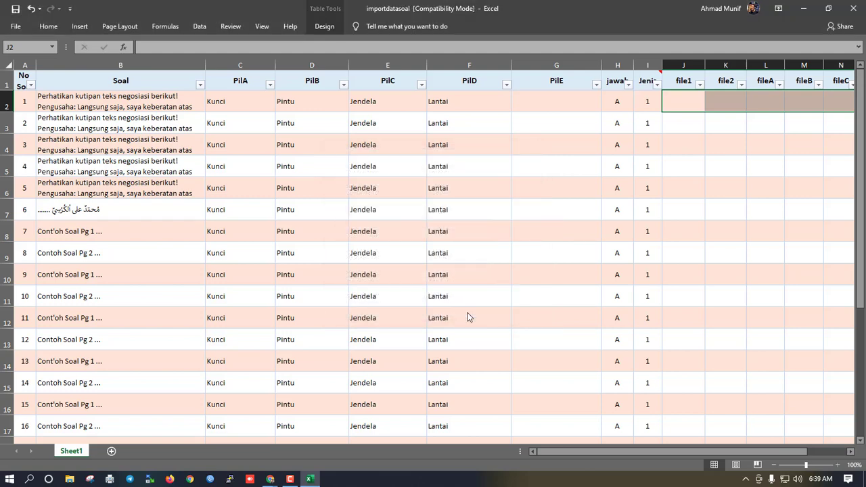
left_click(410, 301)
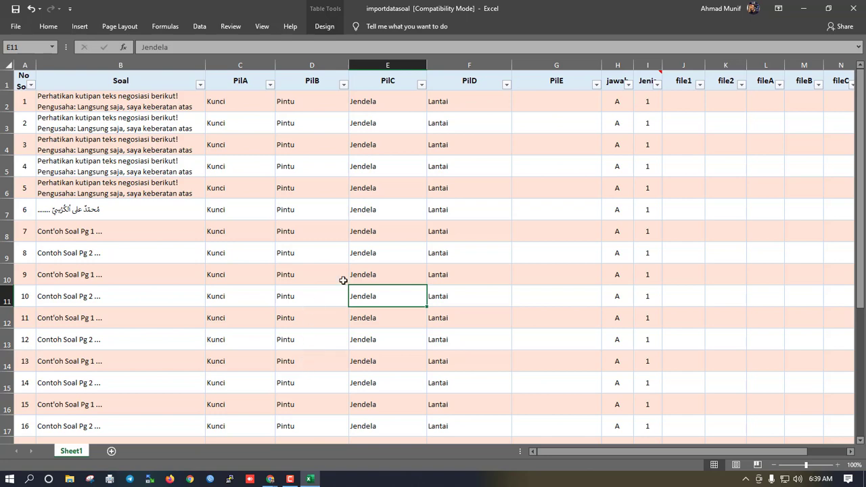
left_click(853, 8)
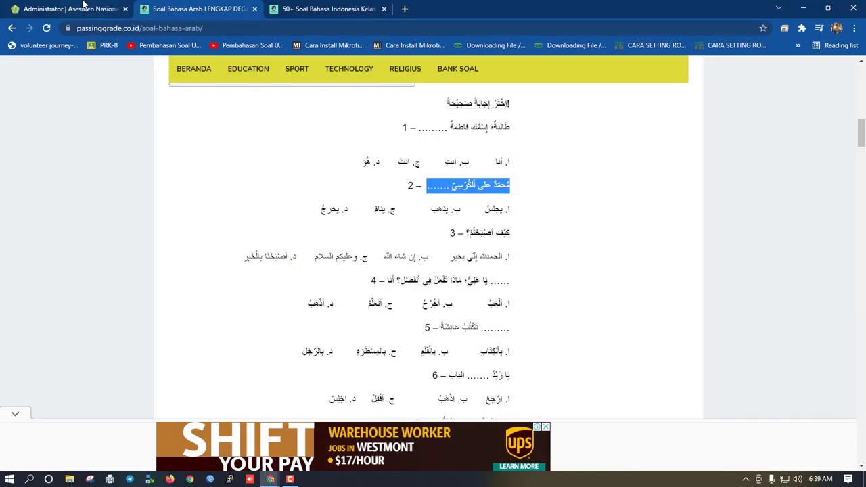
Switch to the X-Candy administrator page in Chrome and import importdatasoal.xls from Downloads through Import Soal Candy
left_click(83, 7)
scroll(362, 193, "up", 2)
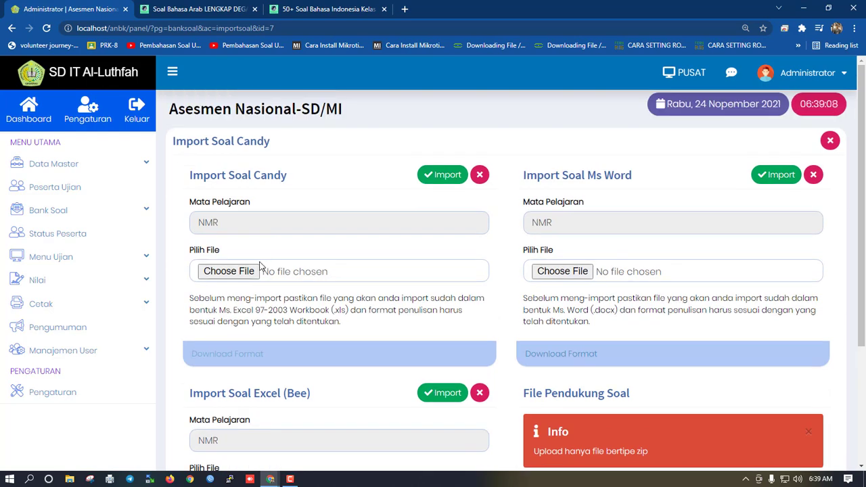
left_click(251, 272)
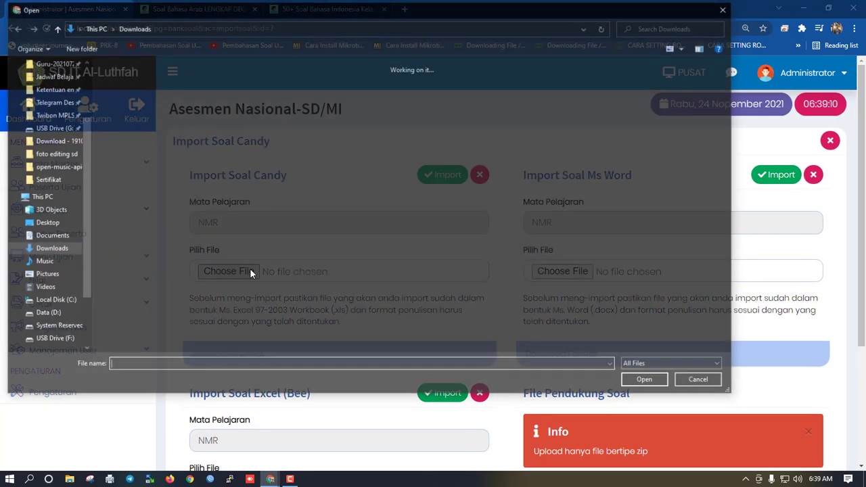
left_click(136, 105)
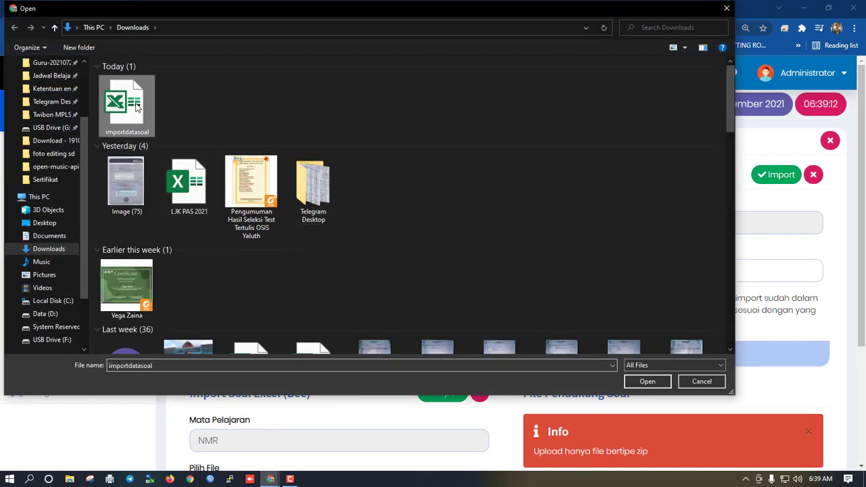
left_click(648, 382)
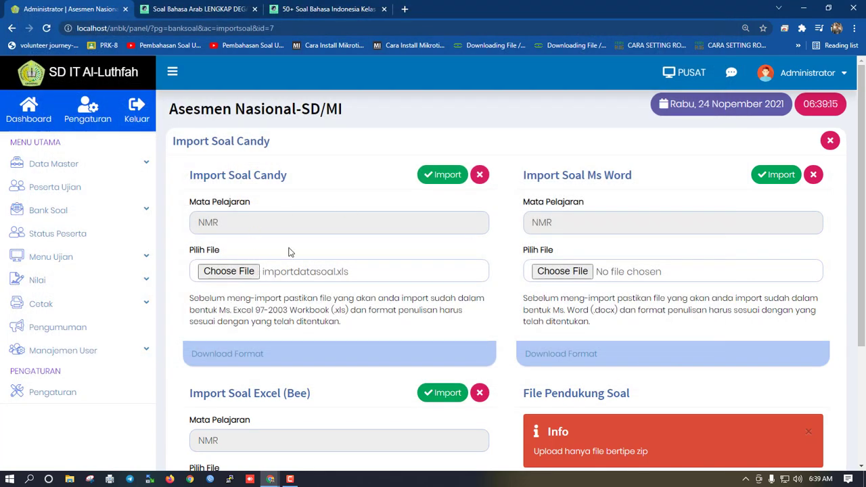
left_click(439, 175)
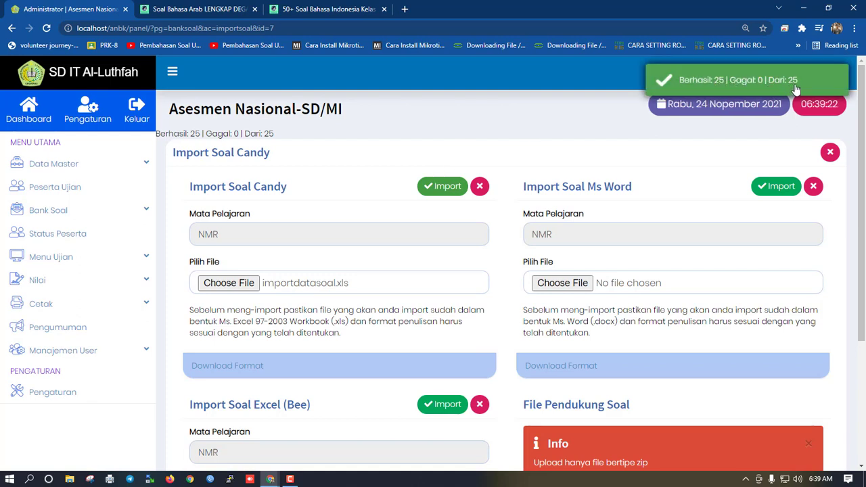
Return to the question bank list and open the question list of AKM-Numerasi
left_click(830, 152)
scroll(360, 207, "down", 2)
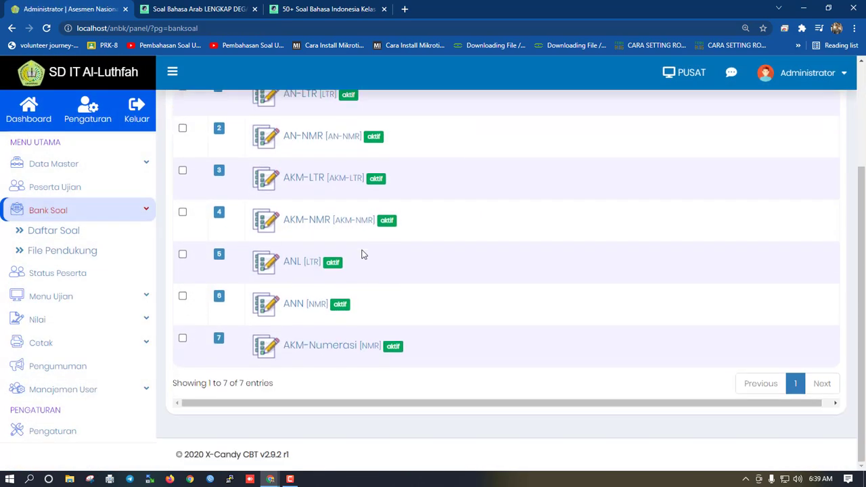
left_click(313, 352)
scroll(315, 352, "down", 2)
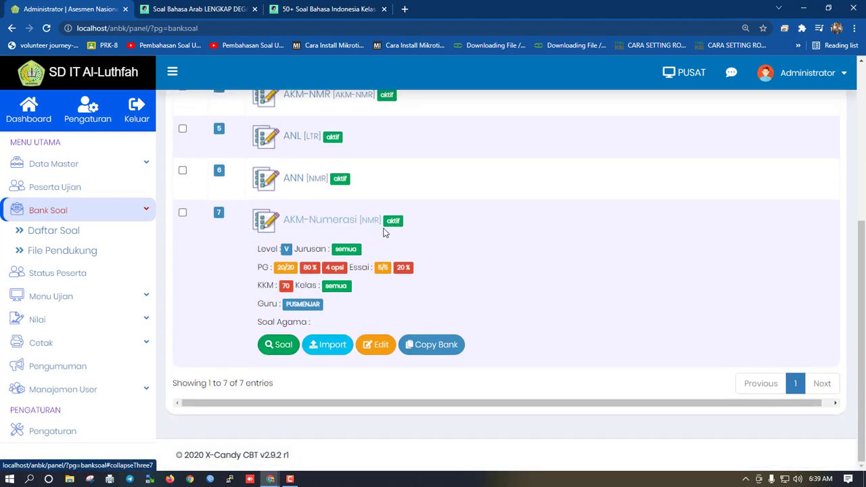
left_click(278, 346)
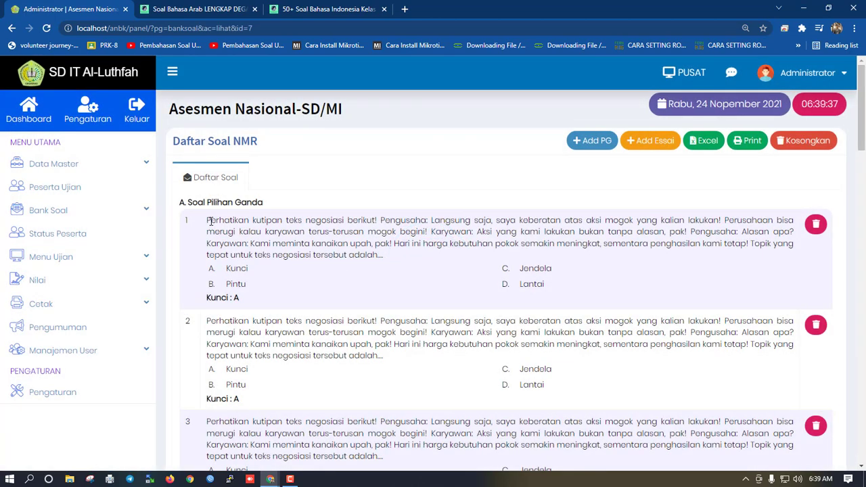
Review the imported multiple-choice questions, checking the negotiation text and the Arabic question 6
left_click_drag(210, 221, 397, 265)
left_click(375, 238)
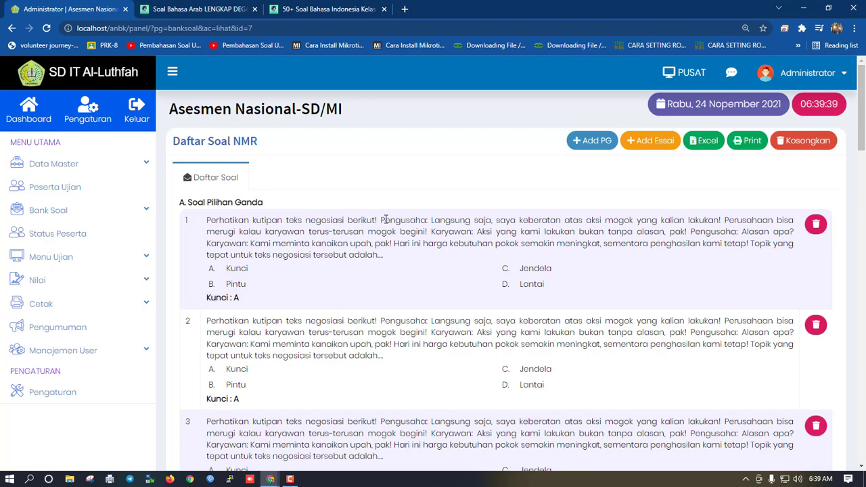
left_click_drag(383, 220, 420, 257)
left_click(408, 265)
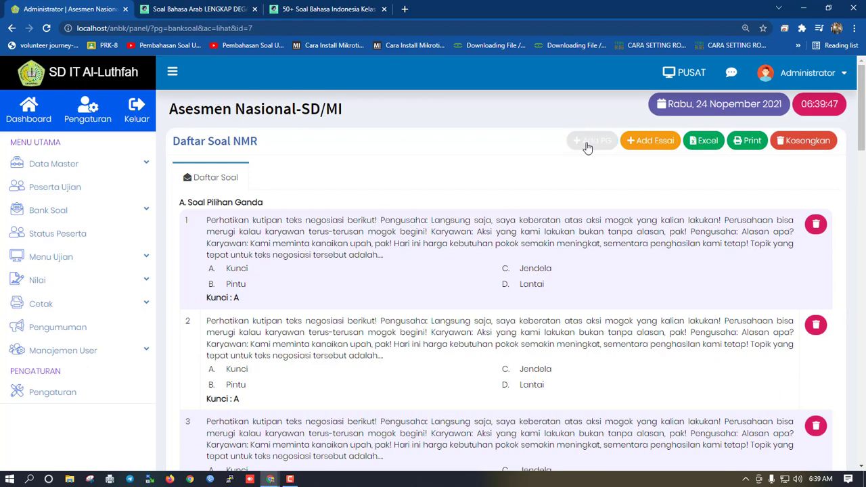
scroll(384, 293, "down", 3)
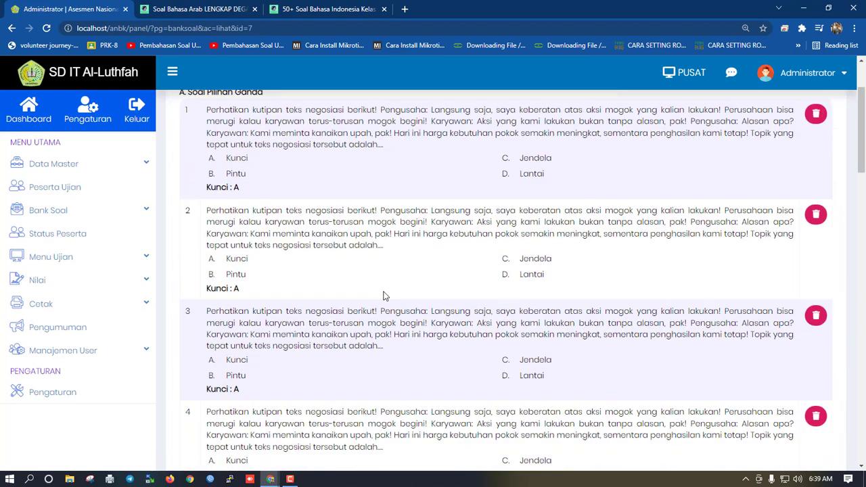
scroll(379, 294, "down", 4)
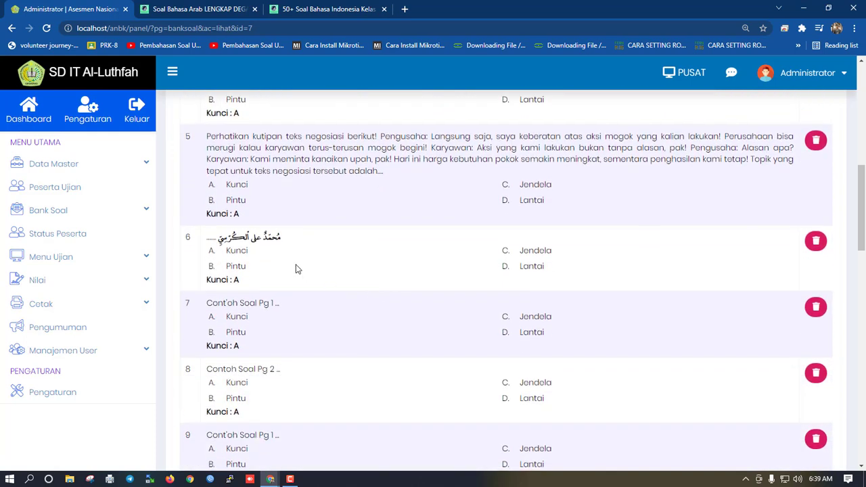
Open the multiple-choice question editor for the NMR bank at question 1
left_click_drag(206, 243, 284, 238)
left_click(277, 254)
scroll(419, 277, "up", 10)
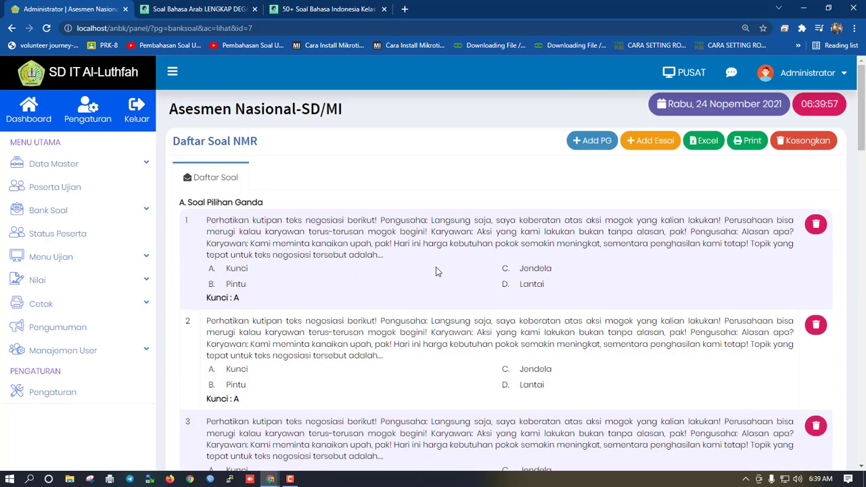
left_click(592, 141)
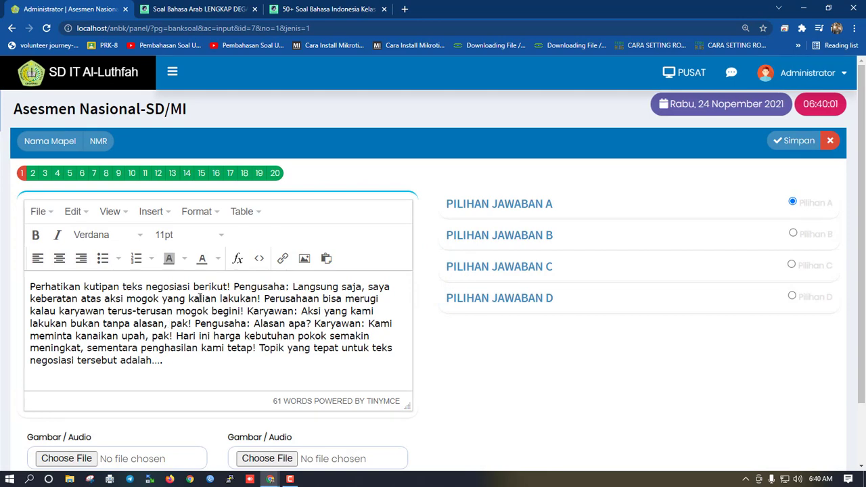
Start new paragraphs in question 1's negotiation text before the first "Pengusaha:", the first "Karyawan:" and the second "Pengusaha:"
left_click_drag(161, 360, 32, 298)
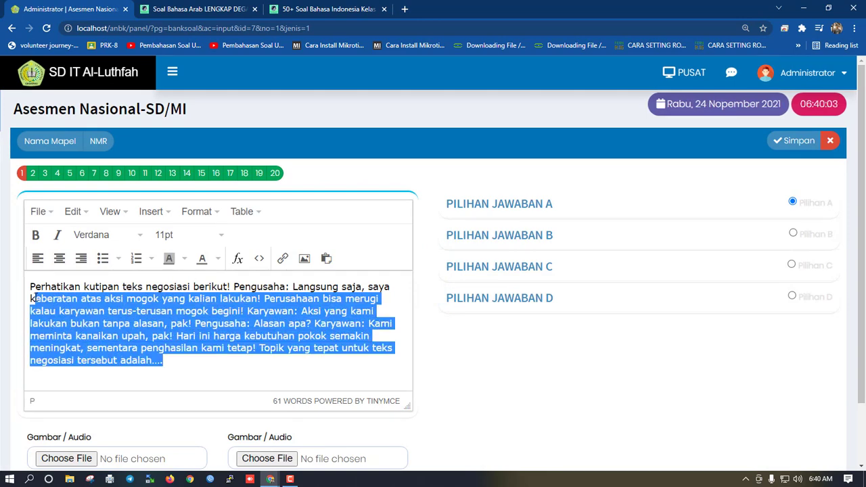
left_click(233, 287)
key("Return")
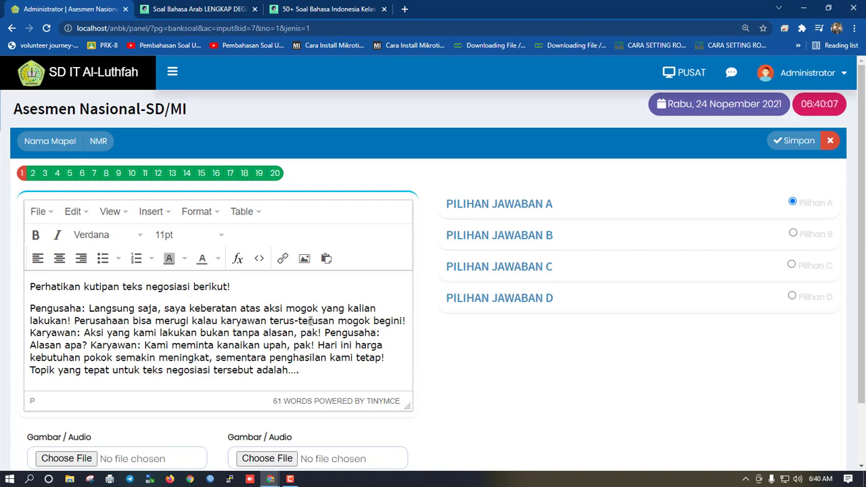
left_click(31, 333)
key("Return")
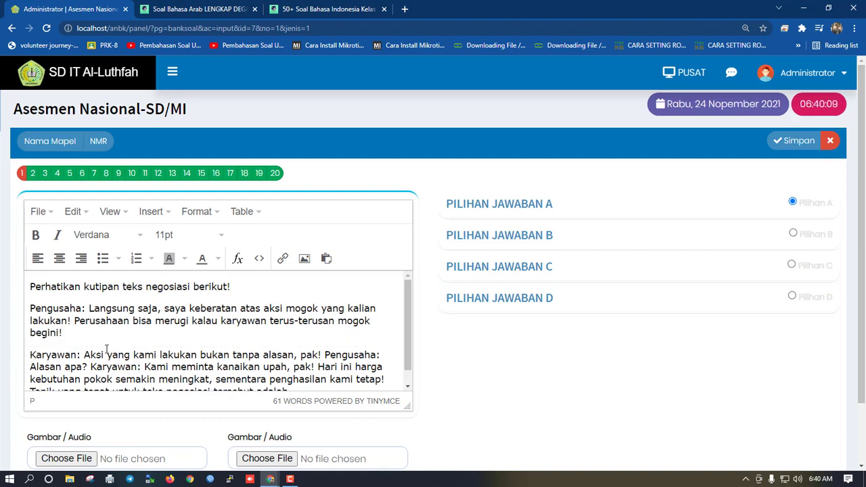
scroll(290, 336, "down", 1)
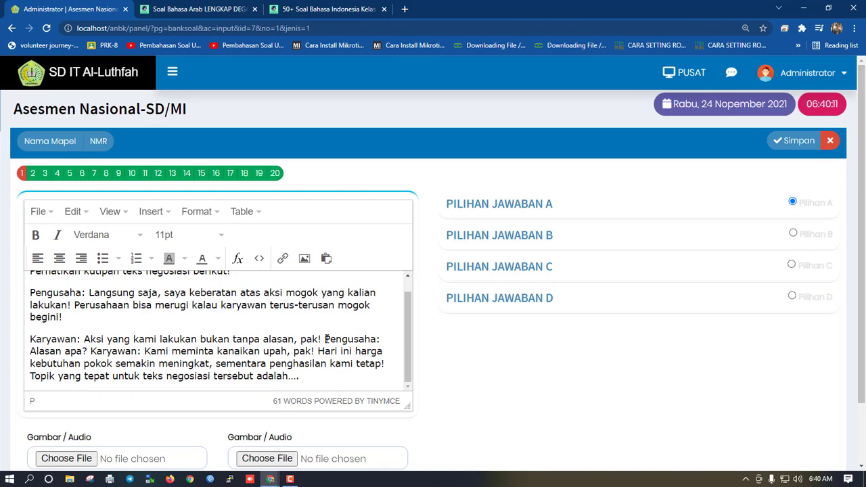
key("Return")
Start new paragraphs in question 1 before the second "Karyawan:" and before "Topik yang tepat untuk teks negosiasi"
scroll(179, 335, "down", 1)
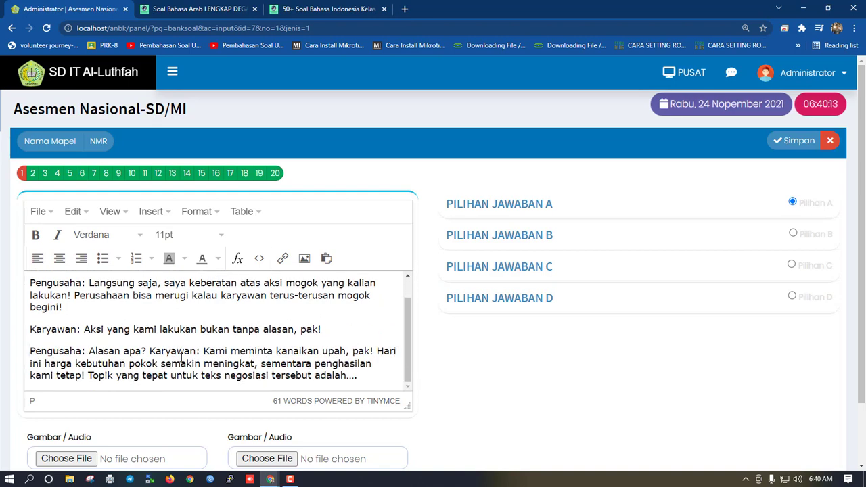
left_click(149, 350)
key("Return")
scroll(203, 347, "down", 1)
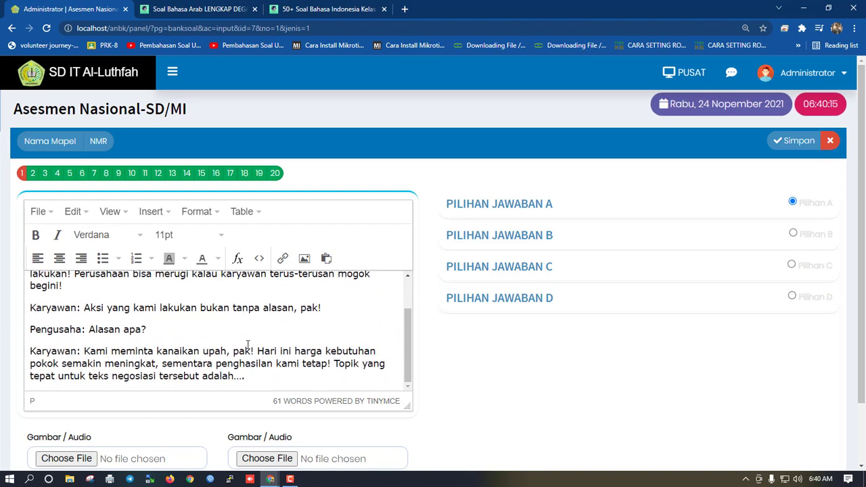
left_click(332, 363)
key("Return")
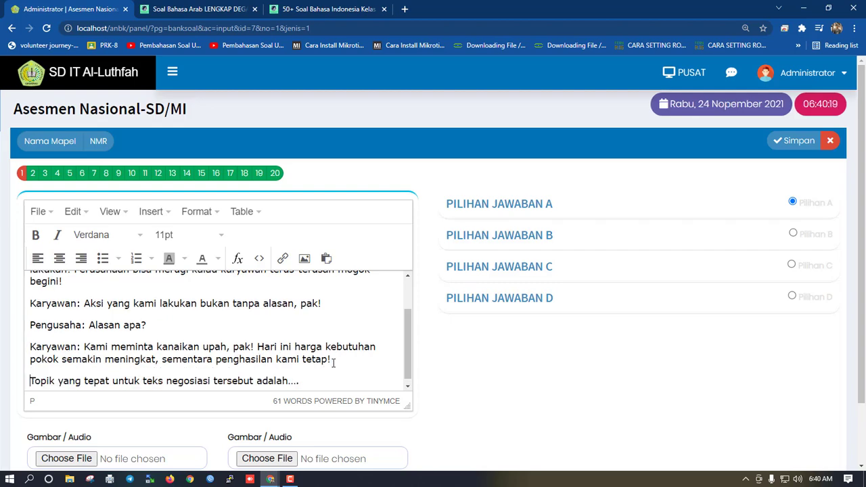
Check the paragraph layout of question 1, save the question and open question 2 in the editor
scroll(162, 341, "up", 2)
scroll(162, 342, "down", 2)
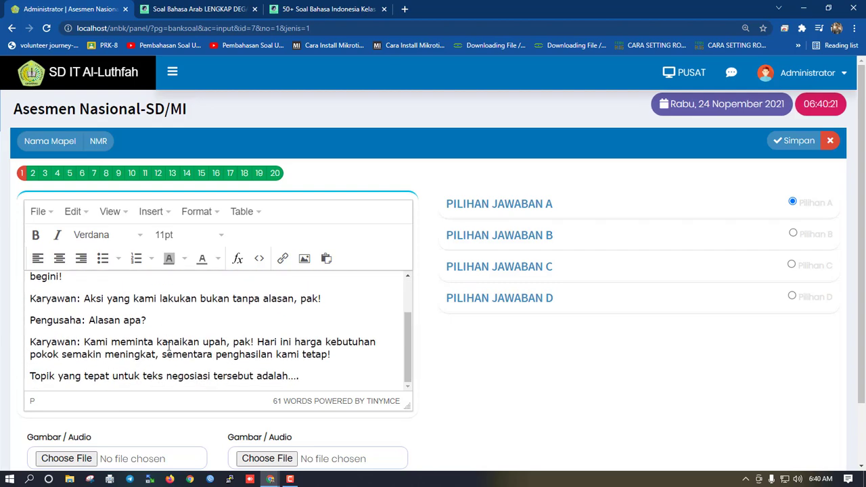
scroll(162, 341, "up", 2)
scroll(95, 322, "down", 2)
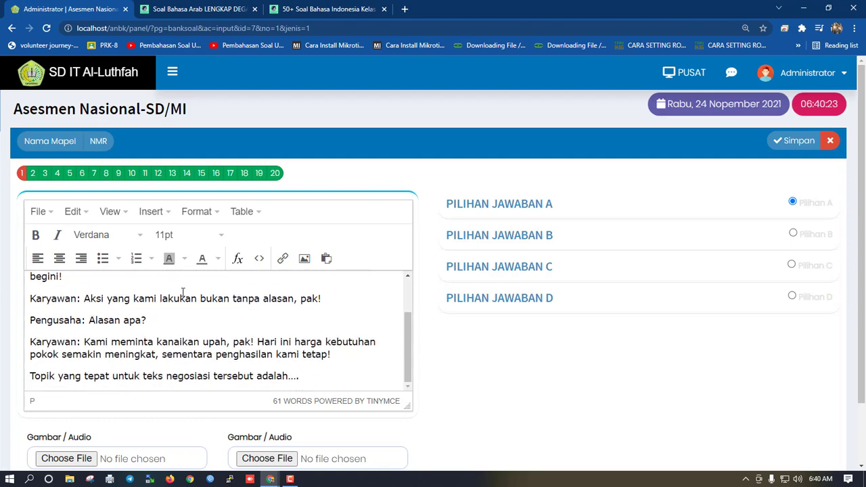
scroll(250, 343, "up", 2)
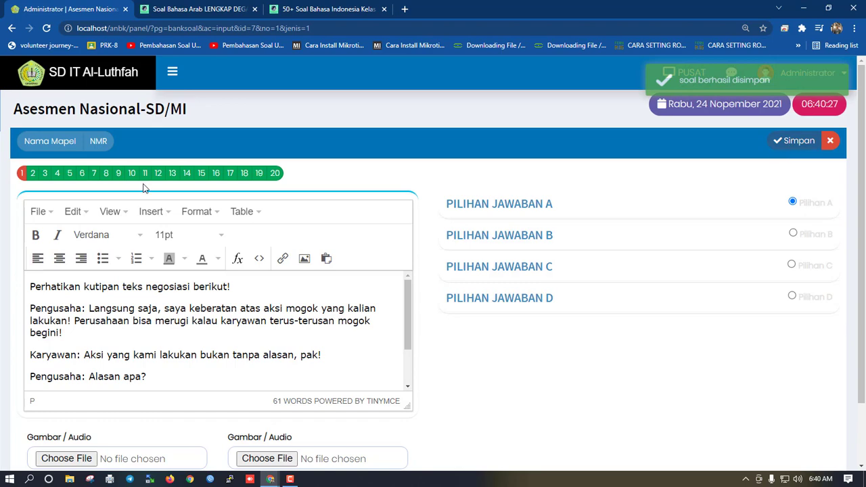
left_click(32, 173)
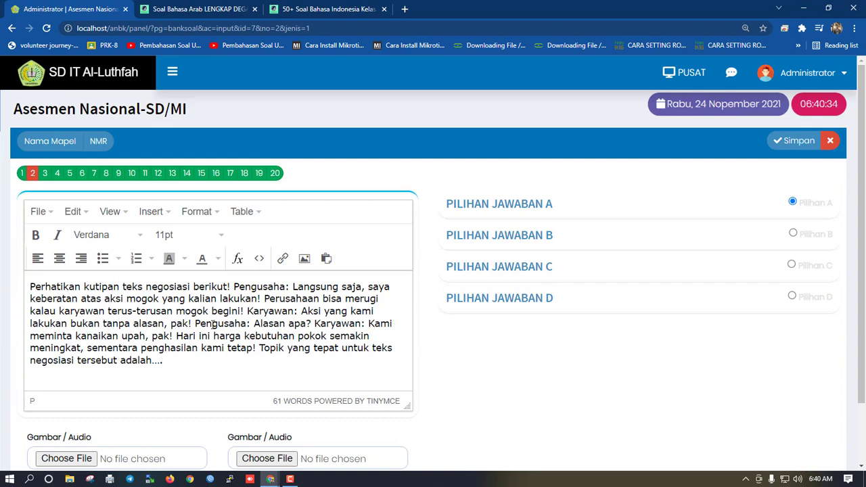
Close the browser page with the Bahasa Indonesia sample questions and switch to the Soal Bahasa Arab page
left_click(330, 9)
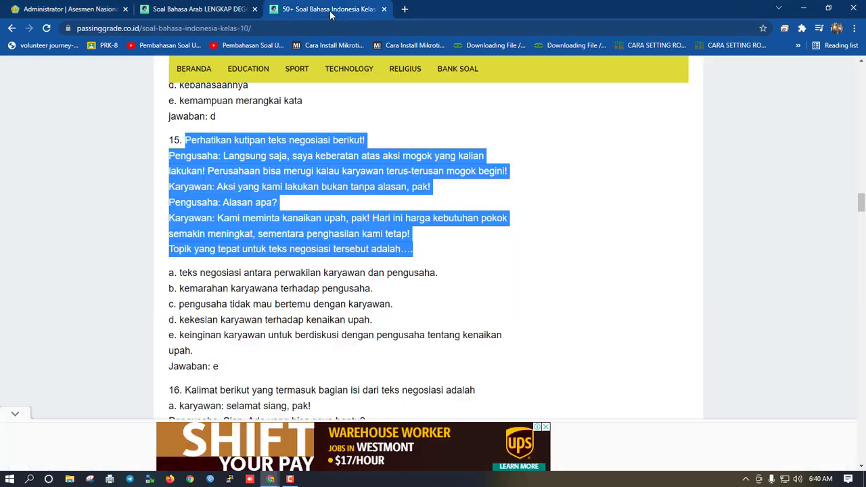
left_click(364, 249)
scroll(338, 169, "up", 6)
left_click(234, 8)
left_click(371, 9)
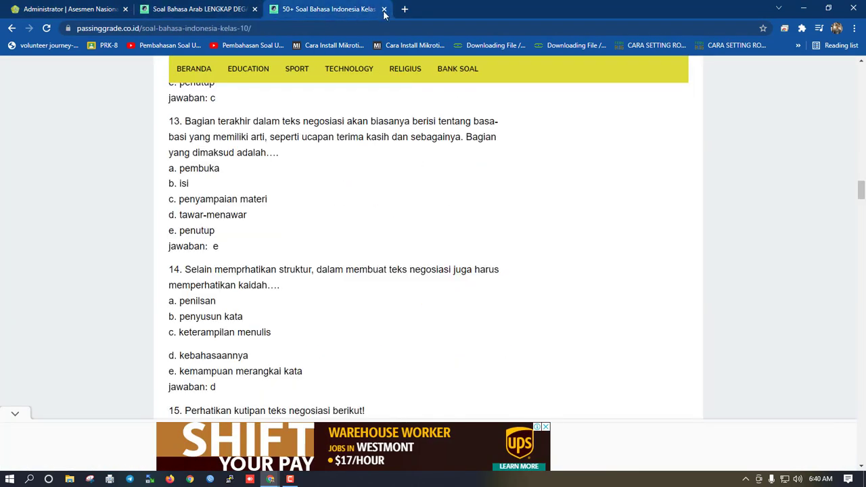
left_click(384, 9)
left_click(62, 10)
left_click(188, 5)
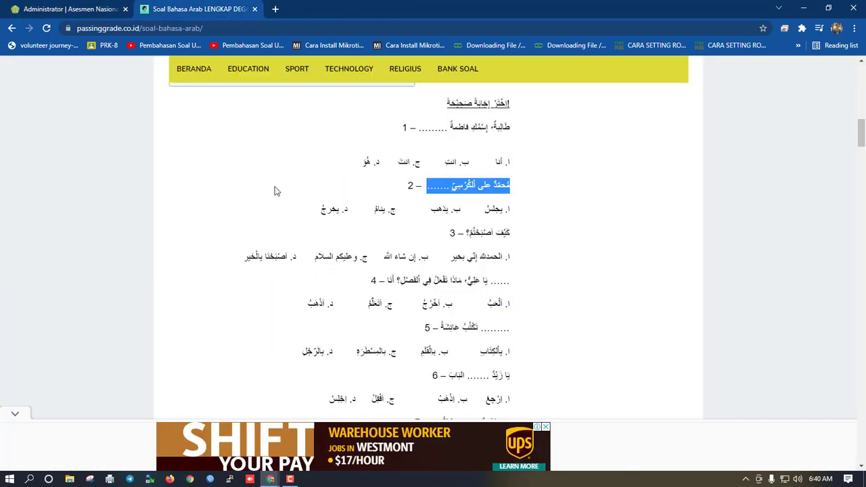
Search Google for "karyawan" in place of the Soal Bahasa Arab page and show the image results
scroll(277, 189, "up", 10)
left_click(248, 29)
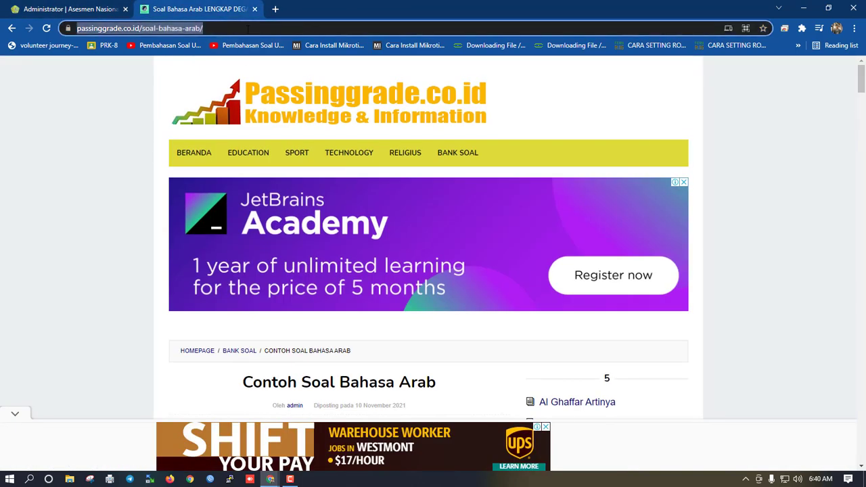
type("l")
key("BackSpace")
key("BackSpace")
type("ka")
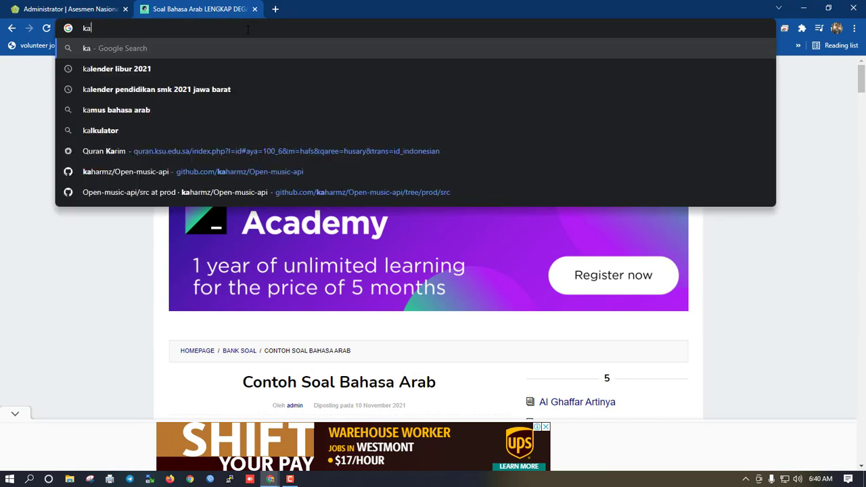
type("ru")
key("BackSpace")
type("yawan")
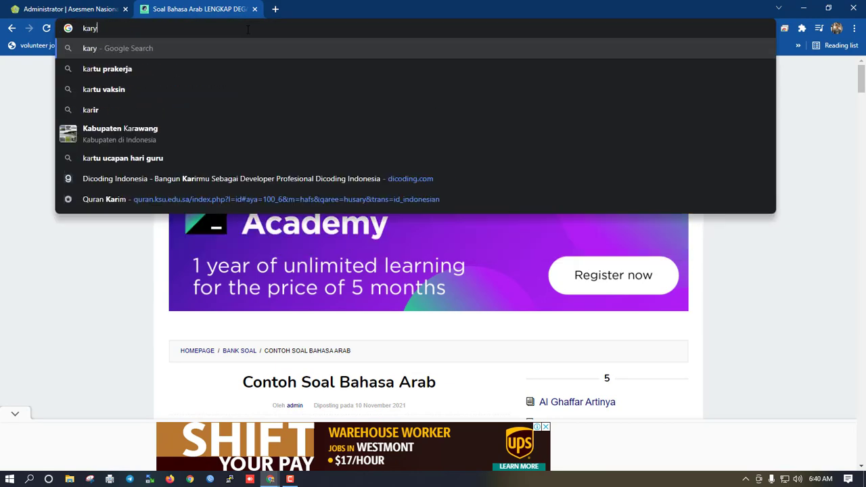
key("Return")
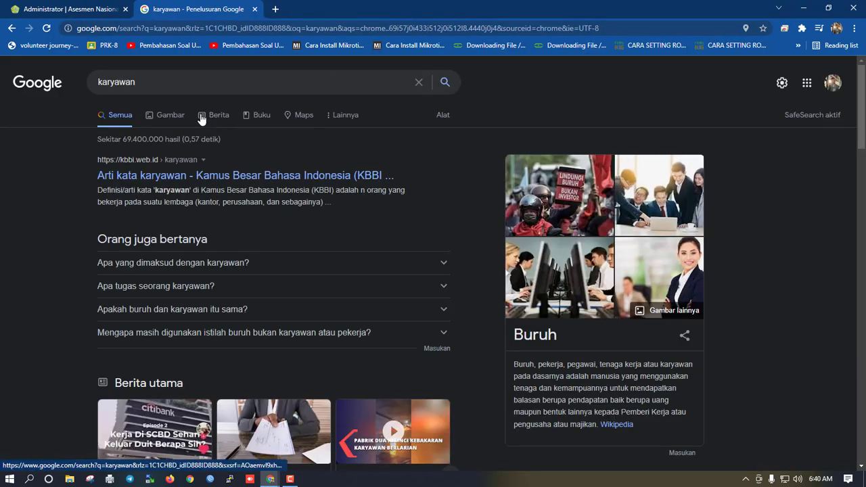
left_click(170, 116)
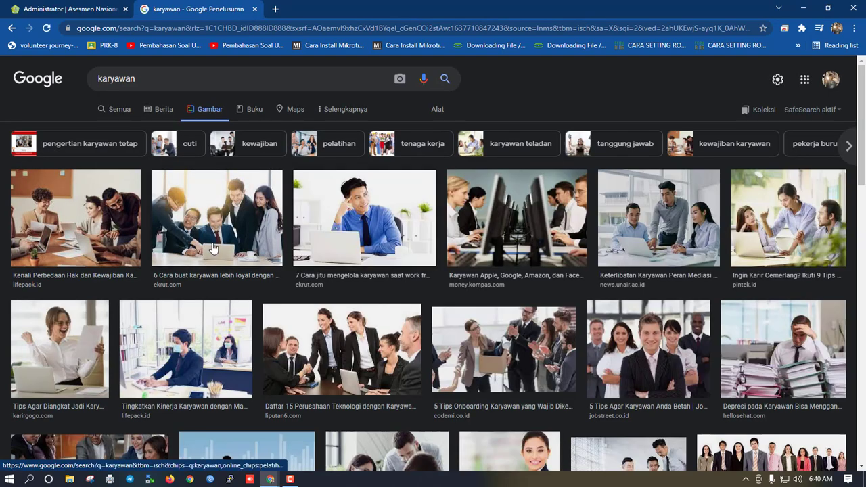
Open the preview of the image result "6 Cara buat karyawan lebih loyal dengan perusahaan" and check its image options
left_click(225, 234)
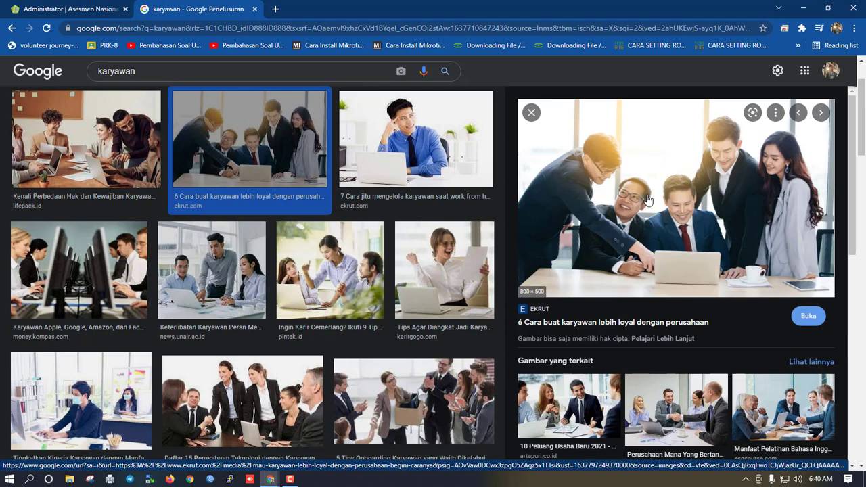
right_click(616, 223)
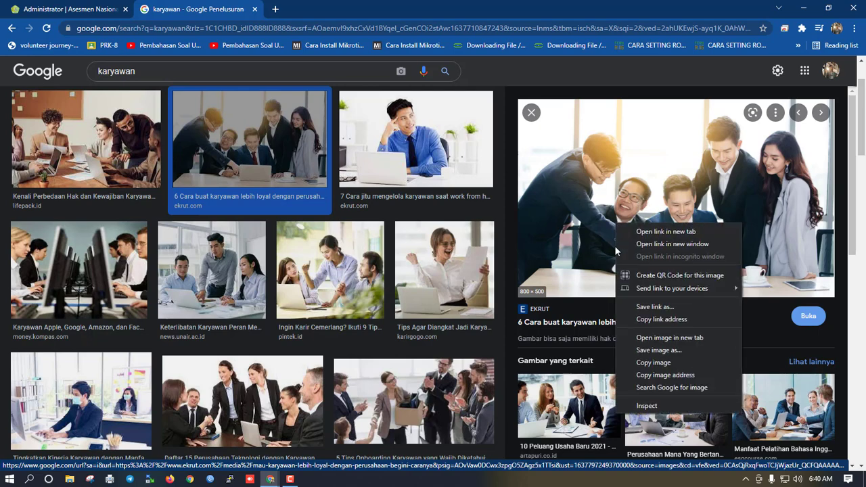
left_click(622, 3)
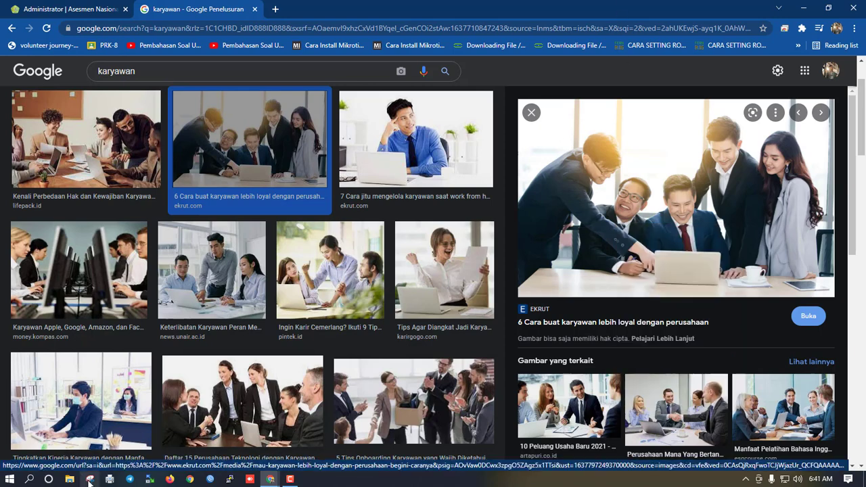
Open Snipping Tool and look the app up in Windows search with "snip", leaving the search without launching anything
left_click(90, 479)
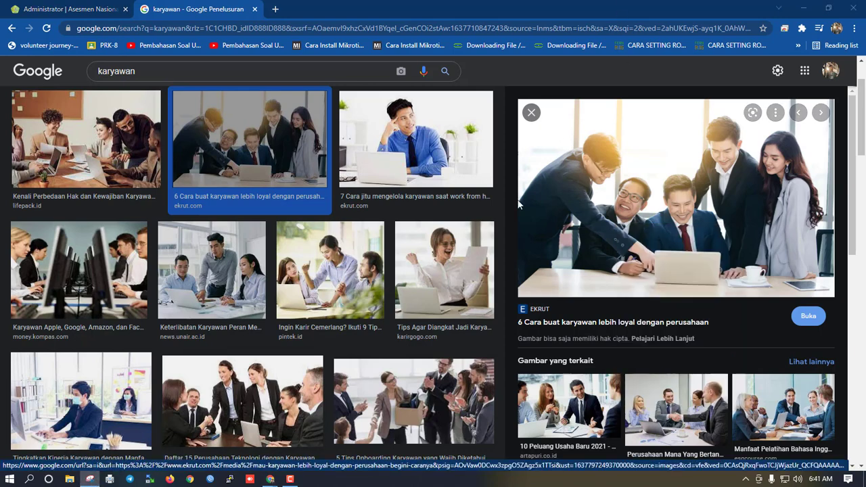
left_click_drag(553, 113, 331, 105)
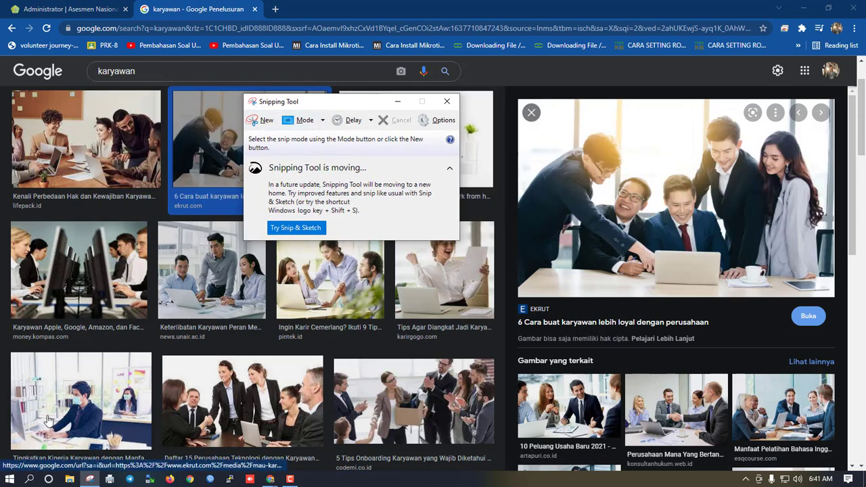
left_click(11, 480)
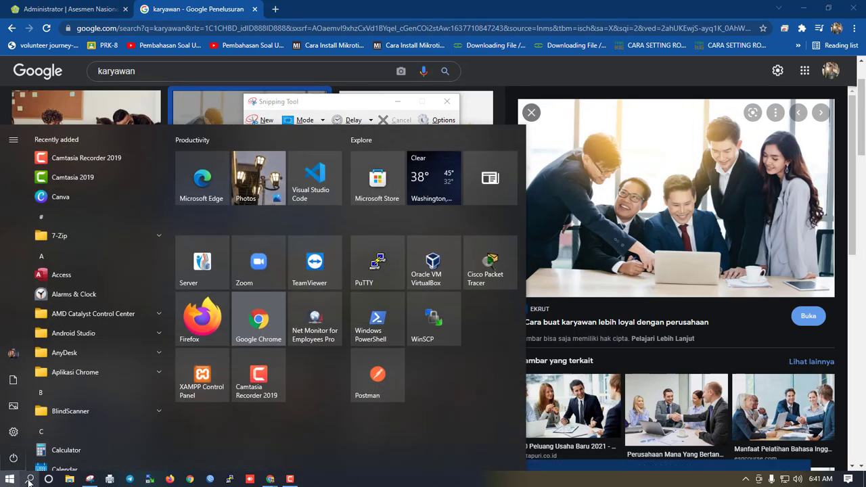
left_click(29, 479)
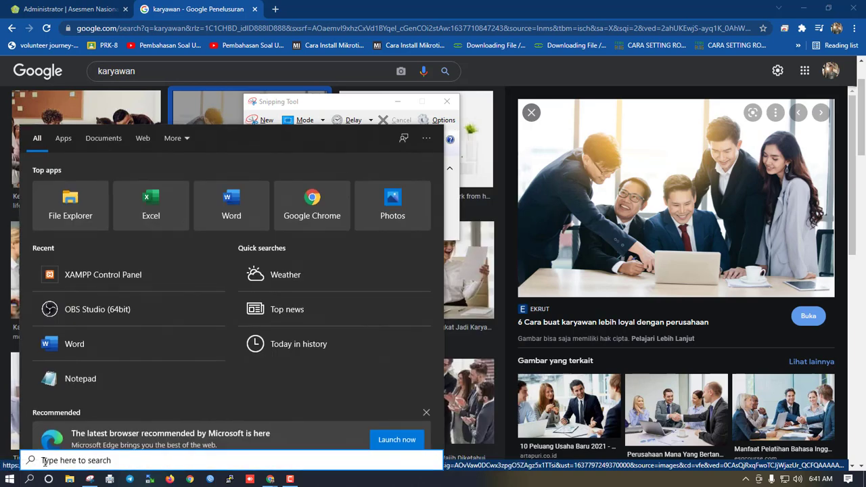
type("snip")
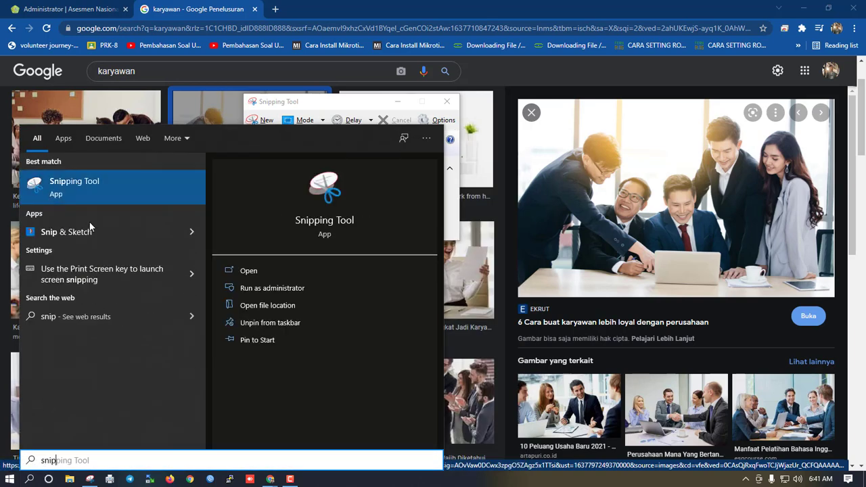
left_click(196, 8)
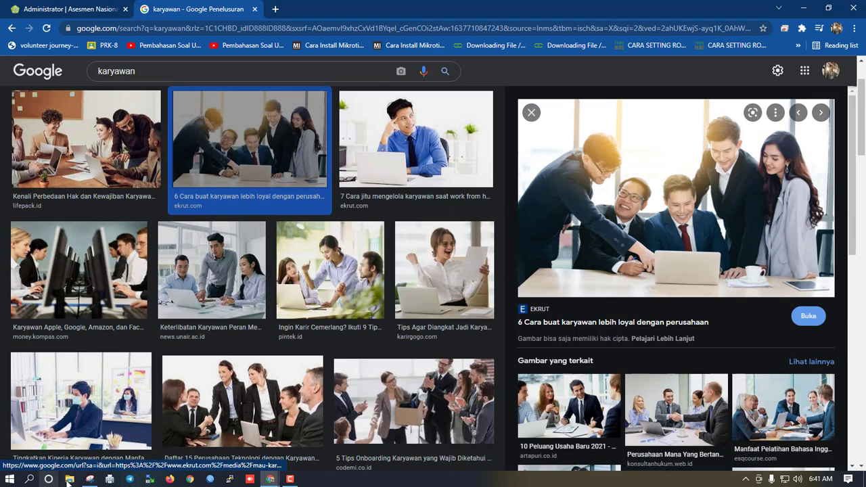
Capture the previewed group photo as a rectangular snip with Snipping Tool, then return to the image results in the browser
left_click(90, 479)
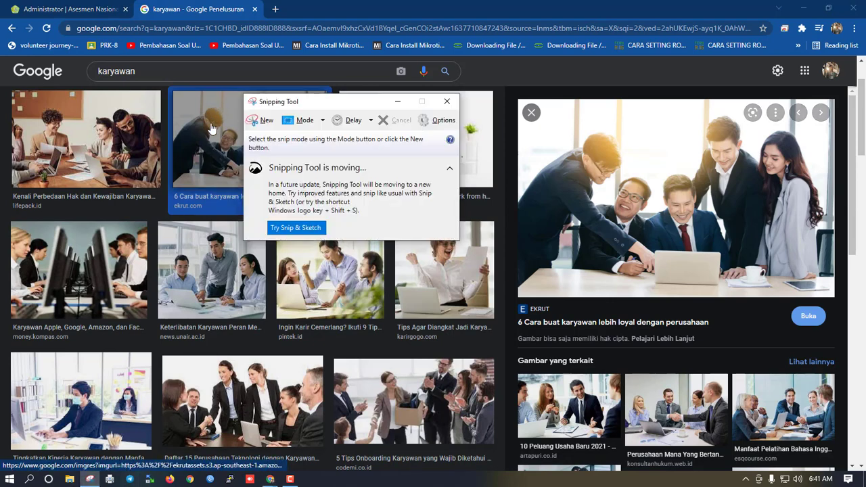
left_click(257, 121)
left_click_drag(519, 100, 832, 296)
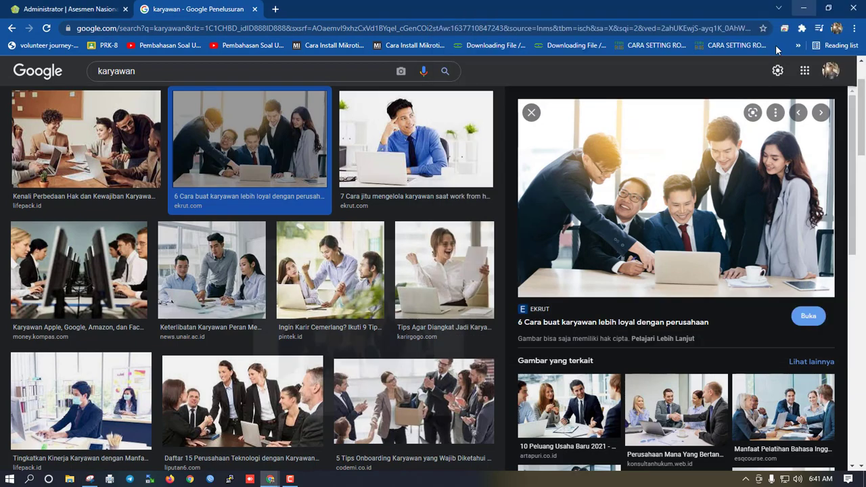
left_click(800, 8)
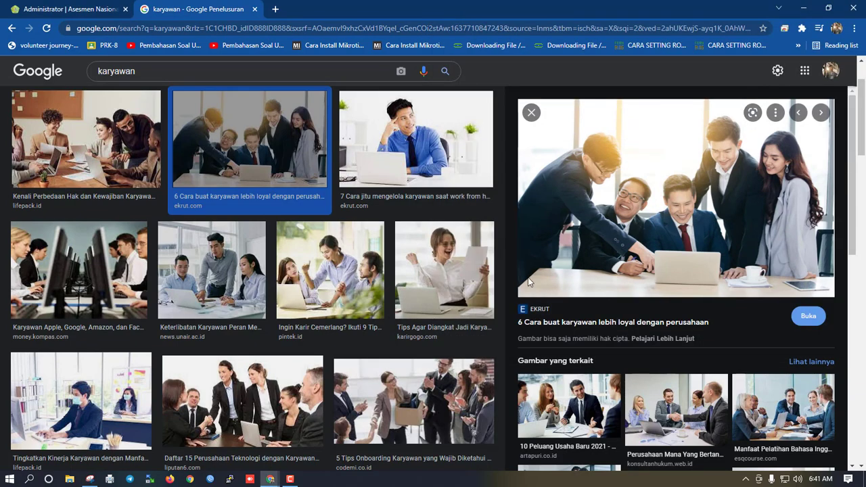
Save the previewed group photo to the Downloads folder as the JPEG image "Mau-karyawan-lebih-loyal-dengan-perusahaan---EKRUT"
right_click(623, 192)
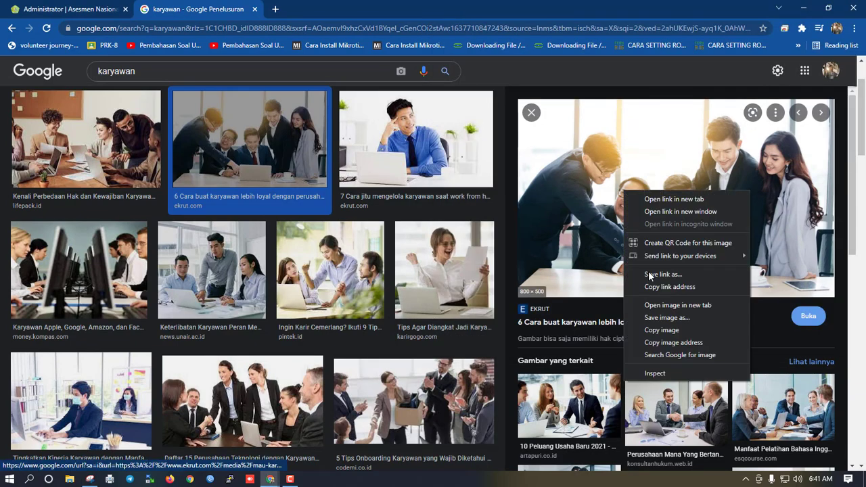
left_click(668, 317)
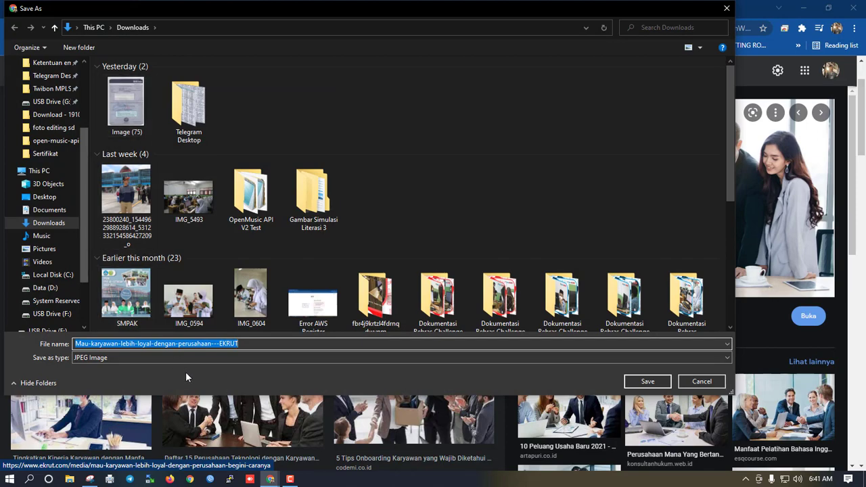
left_click(626, 382)
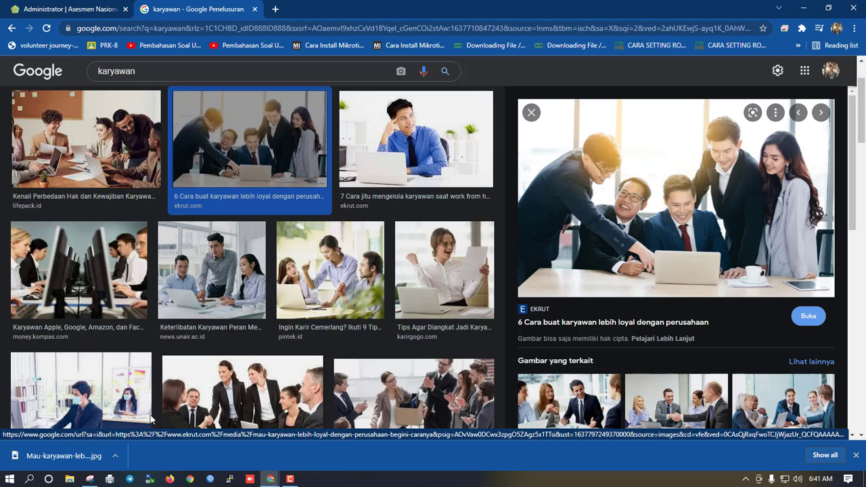
Open the Downloads folder in File Explorer and copy the saved group photo file
left_click(70, 479)
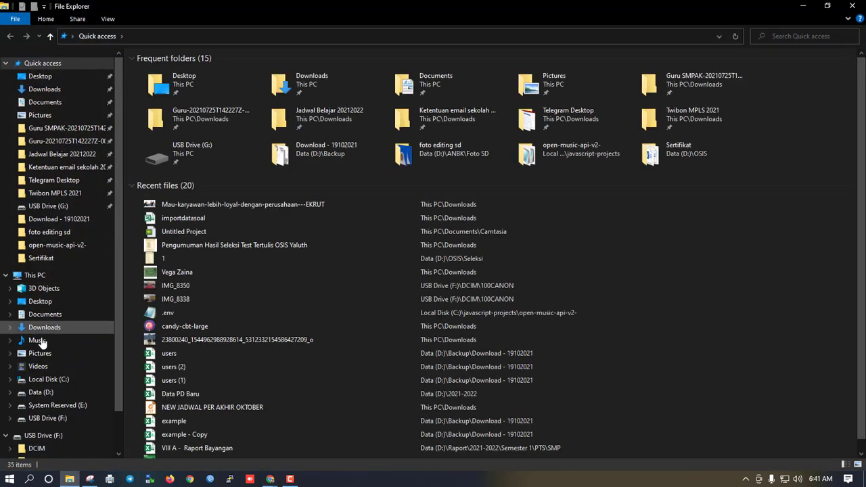
left_click(46, 329)
left_click(164, 119)
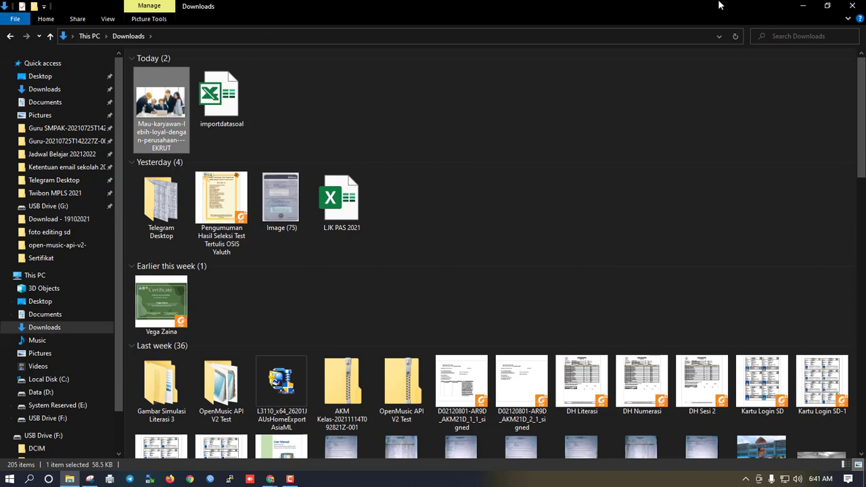
Return to question 2 in the question bank editor and paste the copied photo on a new line below the question text
key("alt+Tab")
left_click(89, 7)
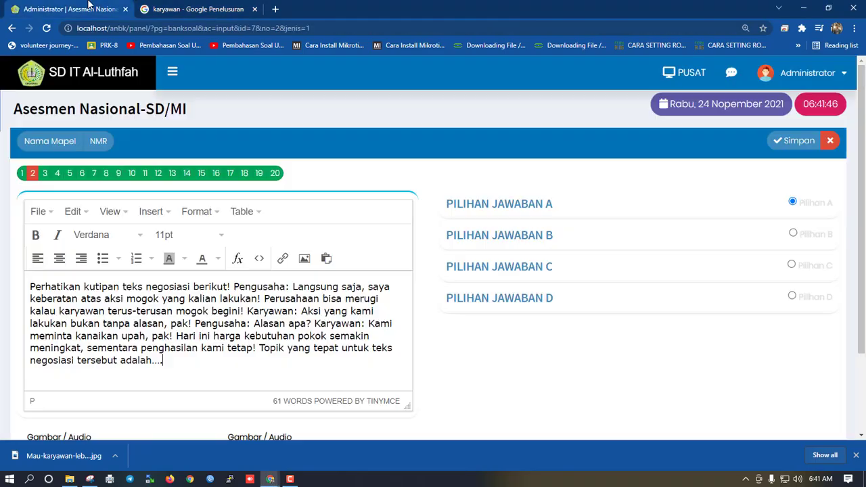
key("Return")
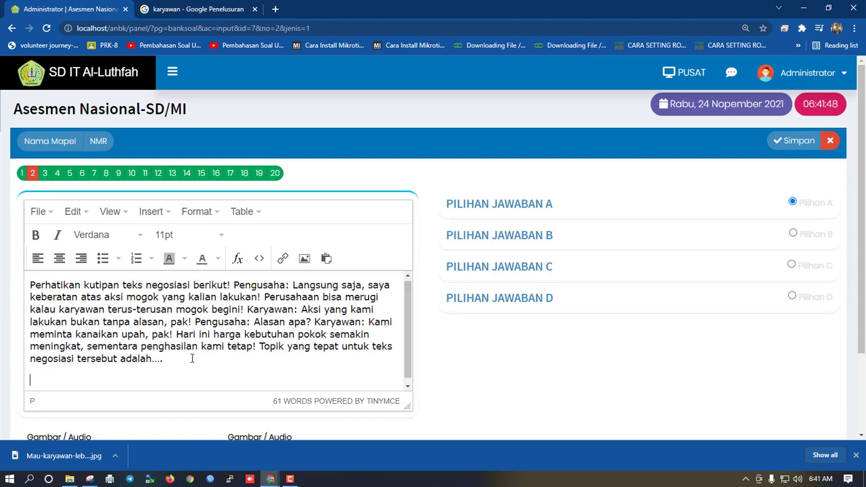
key("ctrl+v")
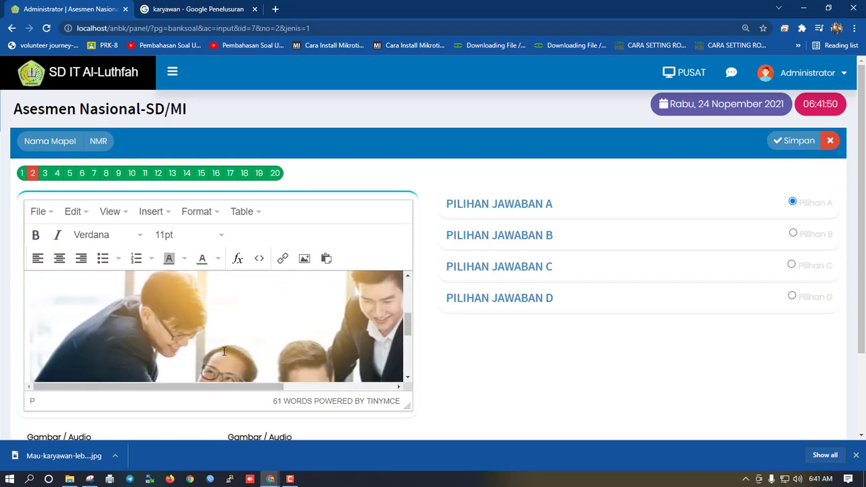
Resize the photo in question 2's text to a width of 300 with constrained proportions and save the image edit
left_click(296, 316)
scroll(296, 318, "down", 3)
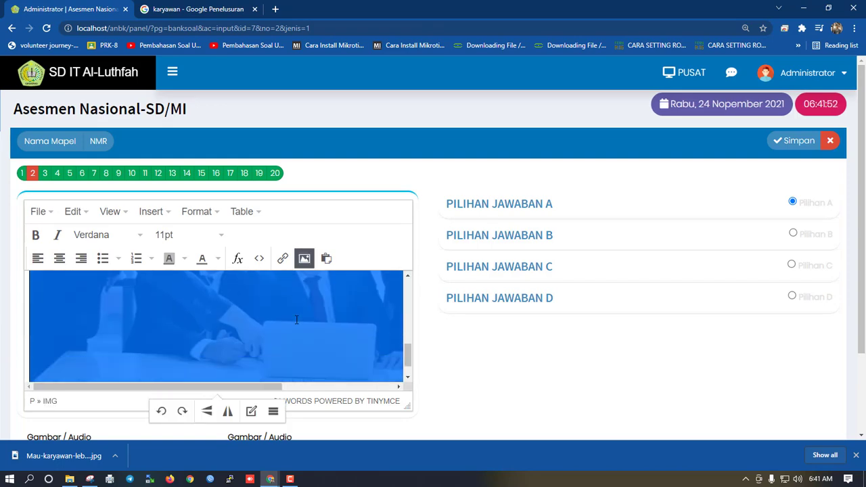
scroll(274, 328, "down", 2)
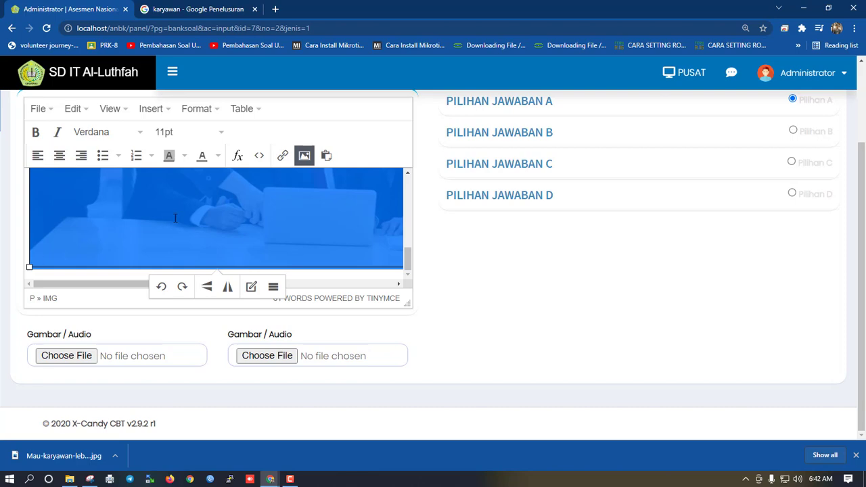
left_click(251, 288)
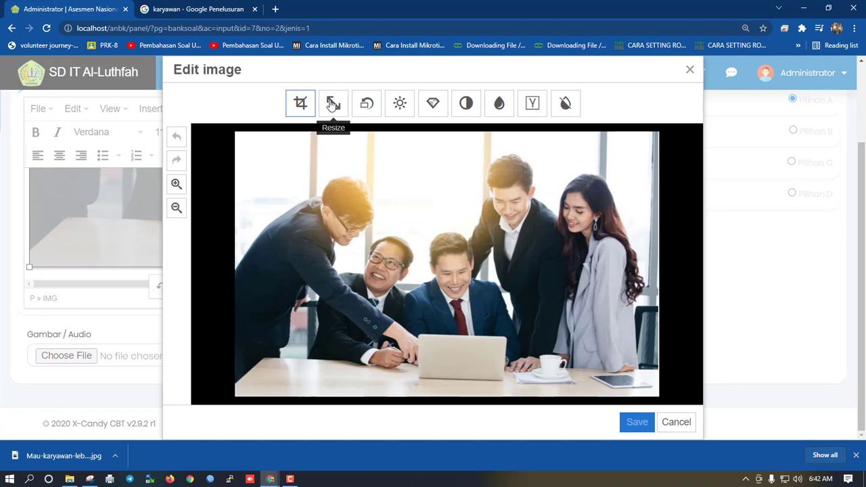
left_click(332, 102)
left_click_drag(343, 103, 309, 103)
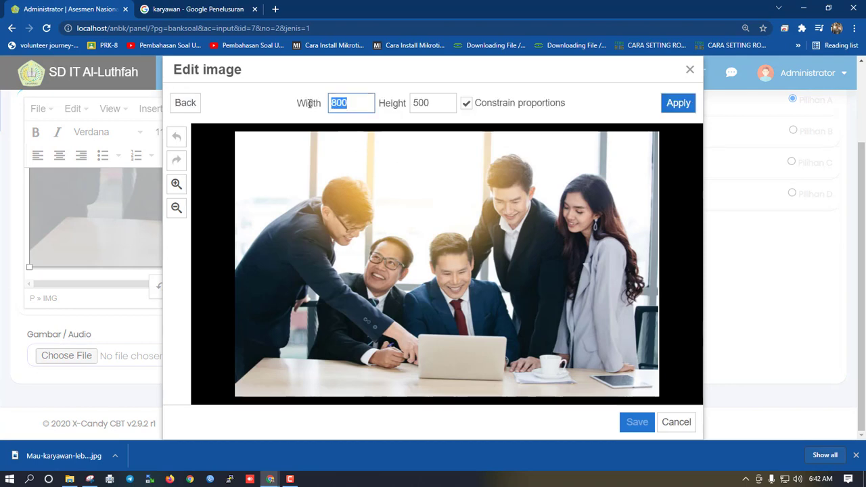
type("300")
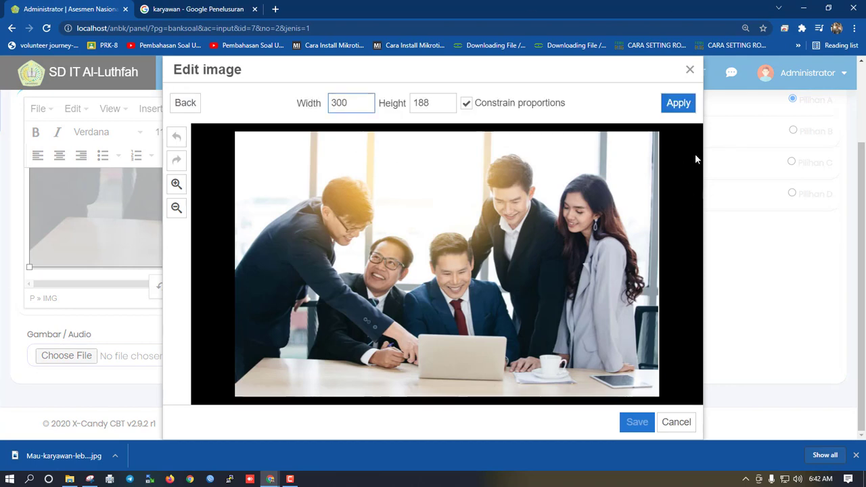
left_click(678, 103)
left_click(623, 422)
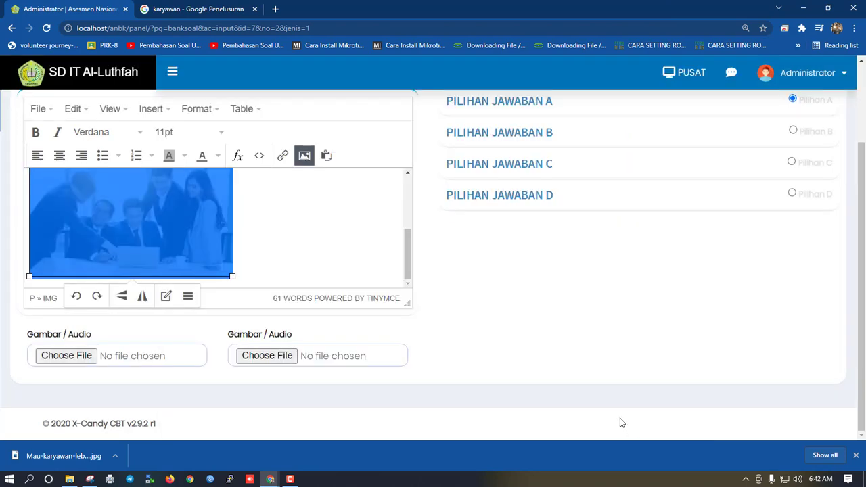
left_click(304, 243)
Expand answer choice A and paste the photo on a new line below "Kunci"
scroll(295, 251, "up", 2)
scroll(295, 257, "down", 3)
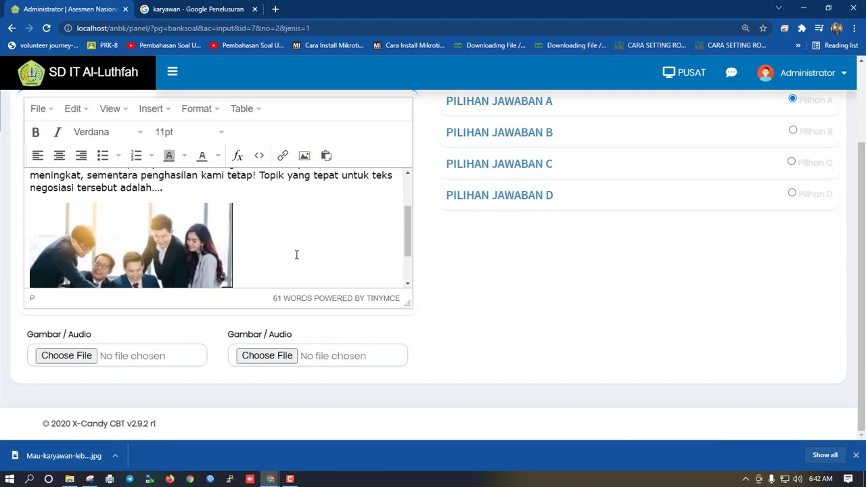
scroll(208, 247, "up", 3)
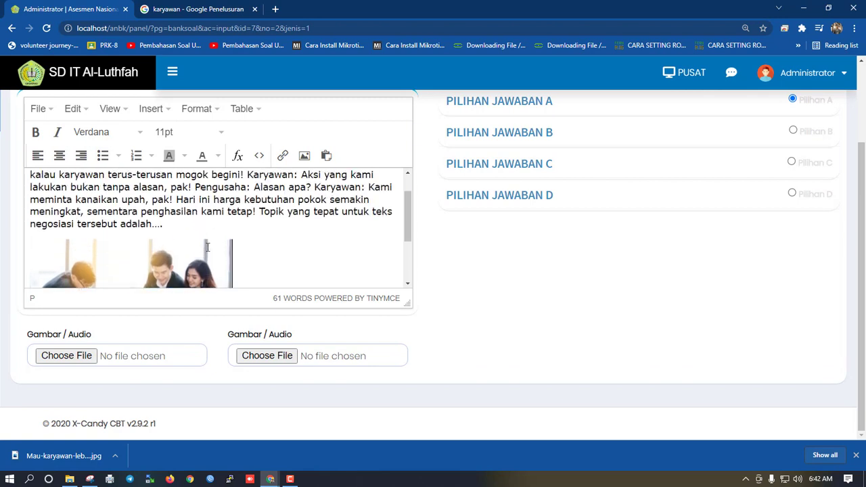
scroll(207, 247, "down", 4)
scroll(491, 235, "up", 3)
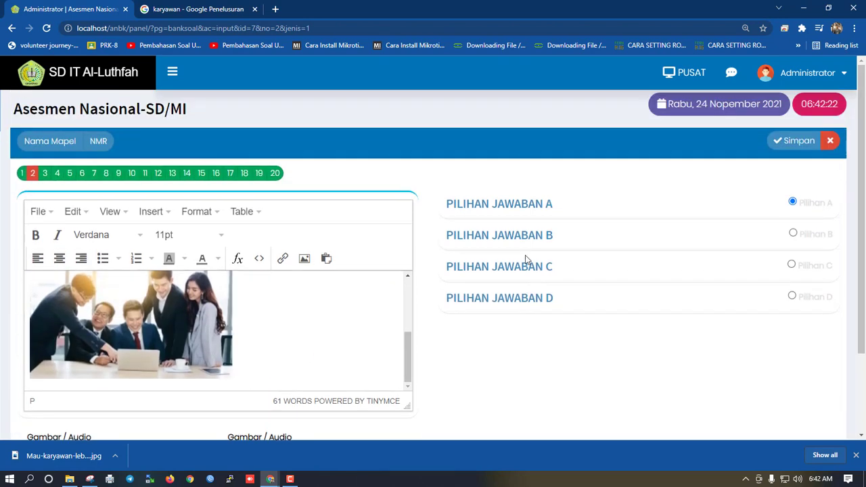
left_click(498, 206)
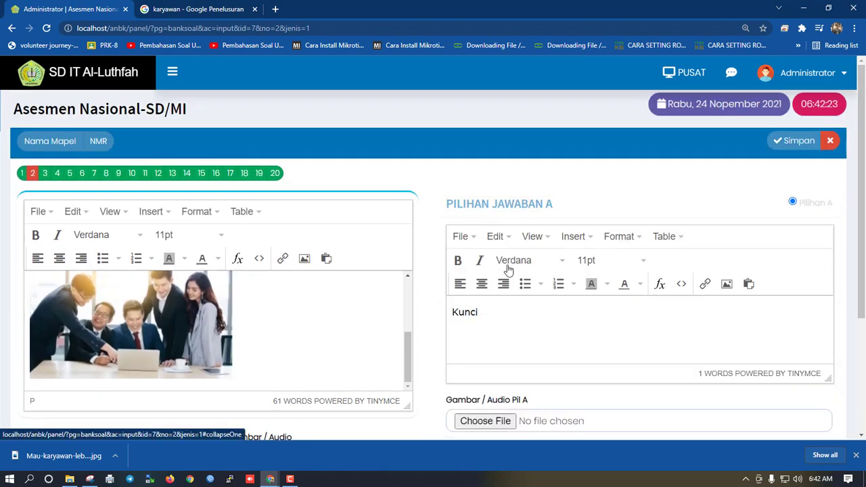
left_click(501, 308)
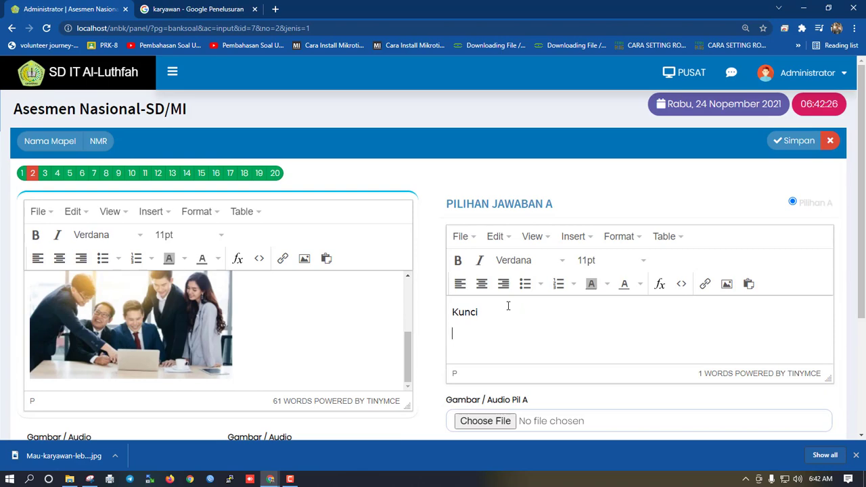
key("Return")
key("ctrl+v")
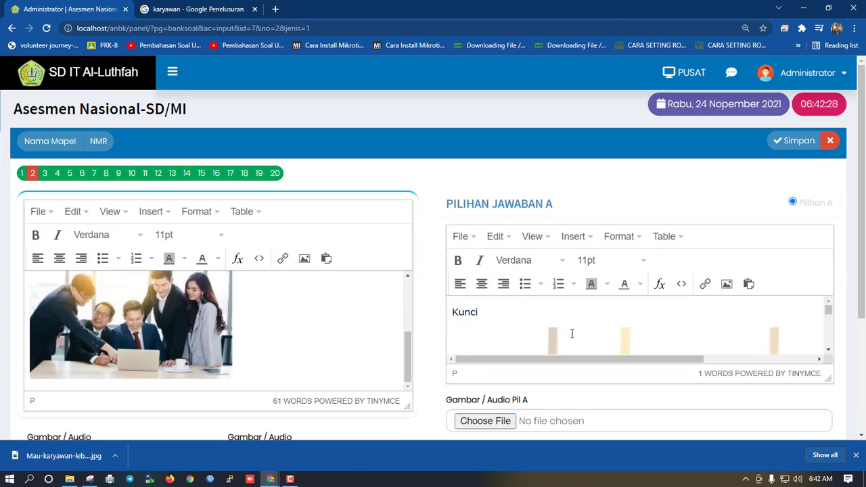
Resize the photo in answer choice A to a width of 300 with constrained proportions and save the image edit
left_click(572, 332)
left_click(672, 308)
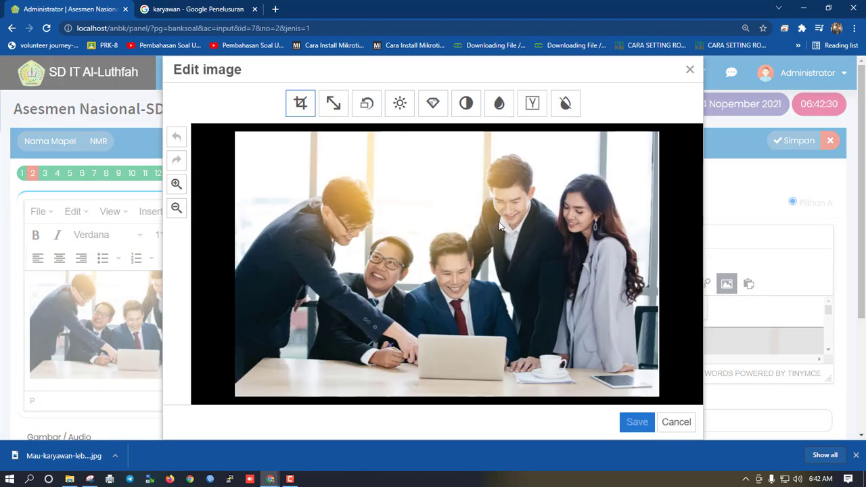
left_click(332, 101)
left_click_drag(348, 102, 331, 101)
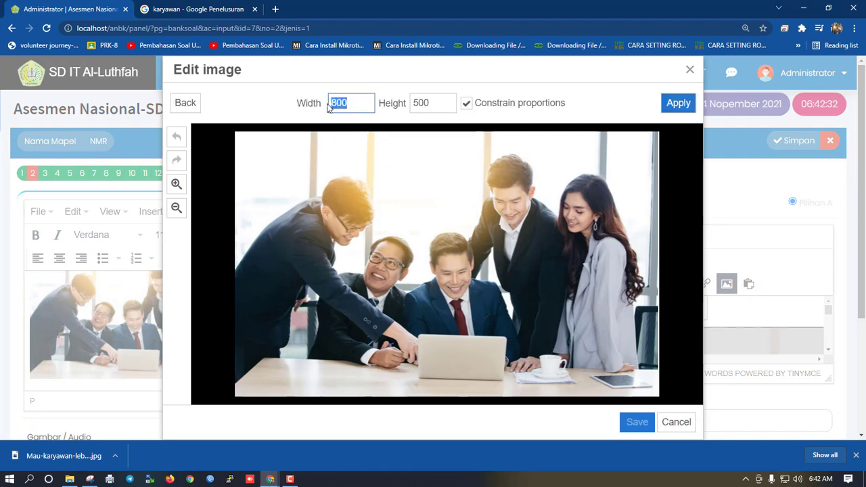
type("300")
left_click(677, 102)
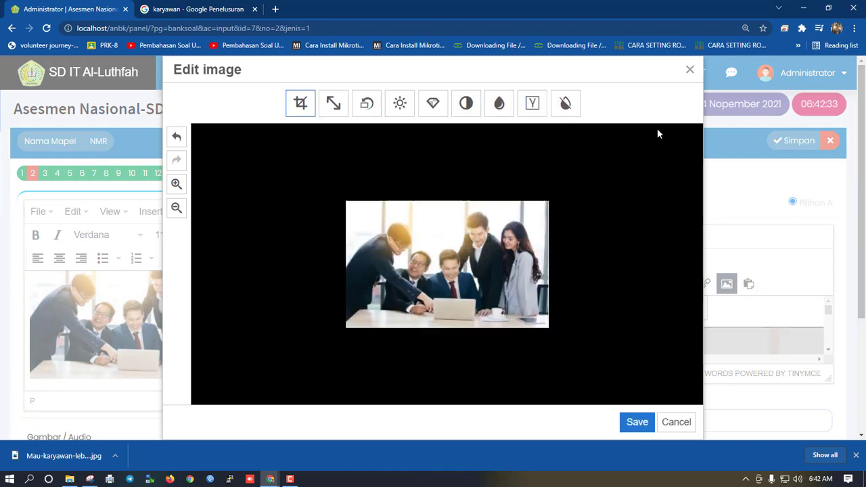
left_click(636, 422)
Delete the word "Kunci" and its line above the photo in answer choice A, save question 2 and review its content
left_click_drag(481, 312, 420, 317)
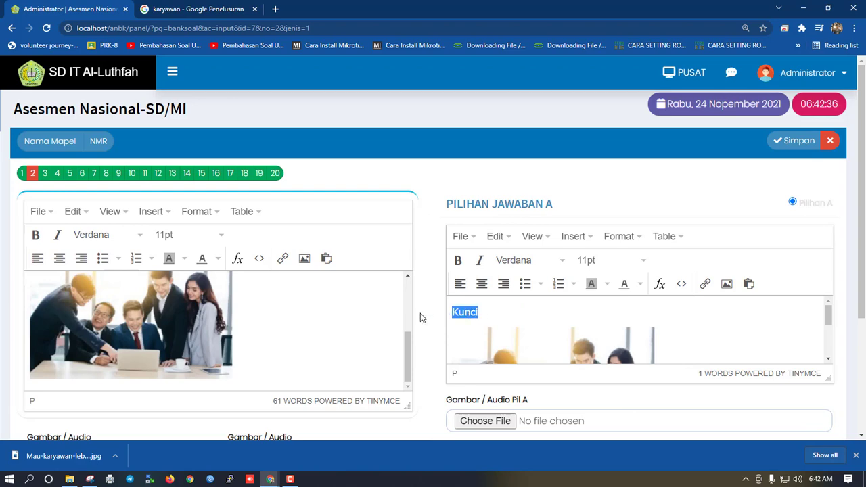
key("Delete")
key("Delete")
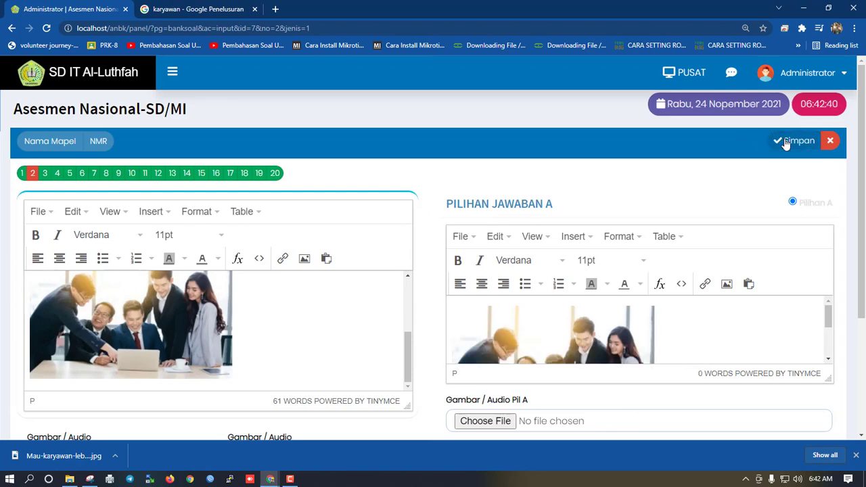
left_click(785, 143)
triple_click(525, 204)
left_click(348, 193)
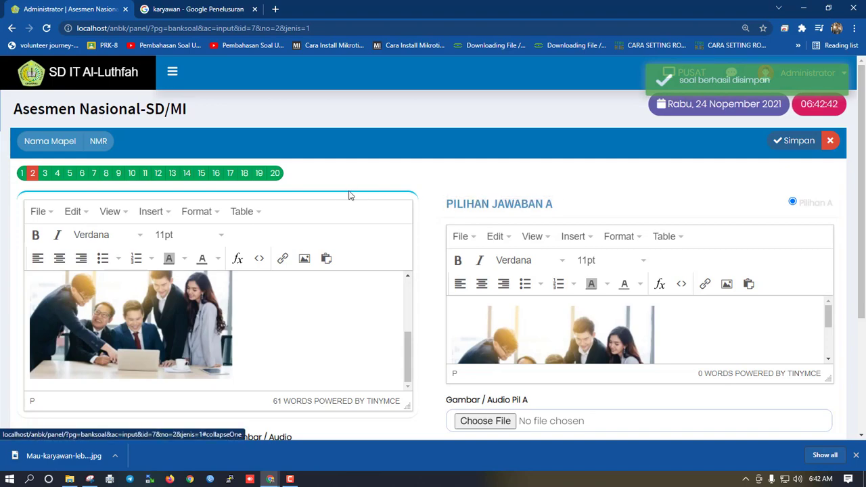
scroll(328, 228, "down", 3)
scroll(327, 228, "up", 5)
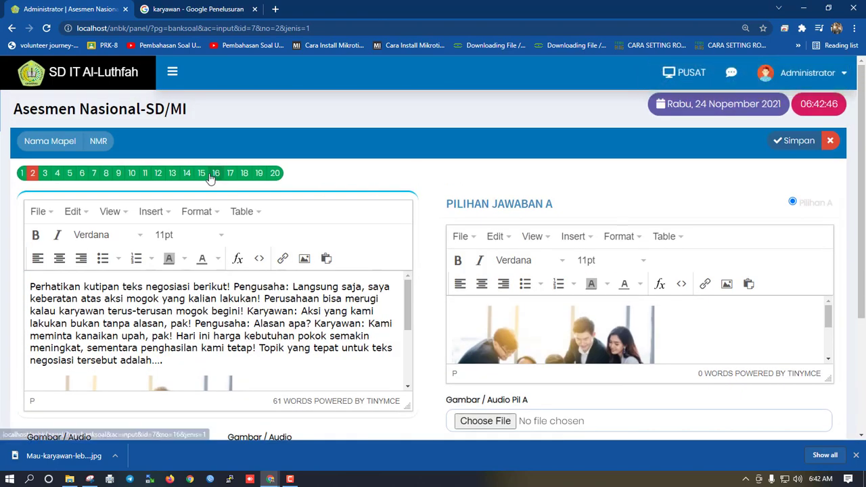
Open question 3, then search Google Images for "soal matematika smp kelas 8 semester 2 dan pembahasannya pdf"
left_click(44, 173)
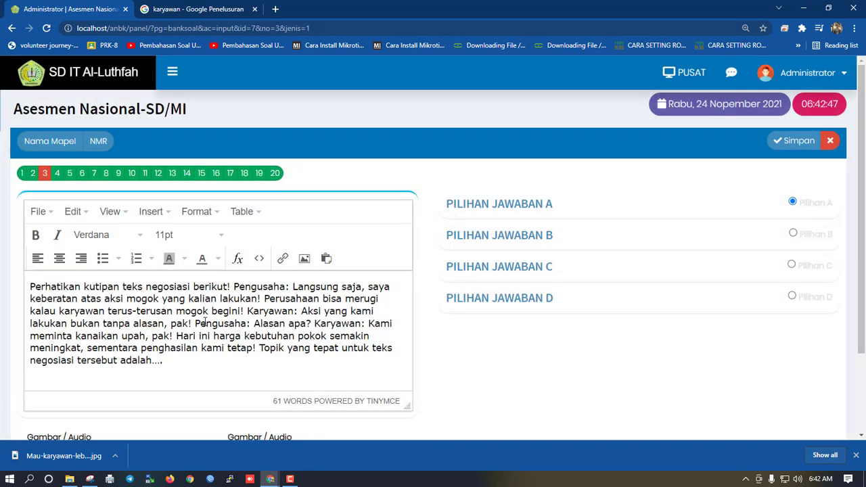
left_click(247, 4)
scroll(155, 88, "up", 1)
double_click(95, 80)
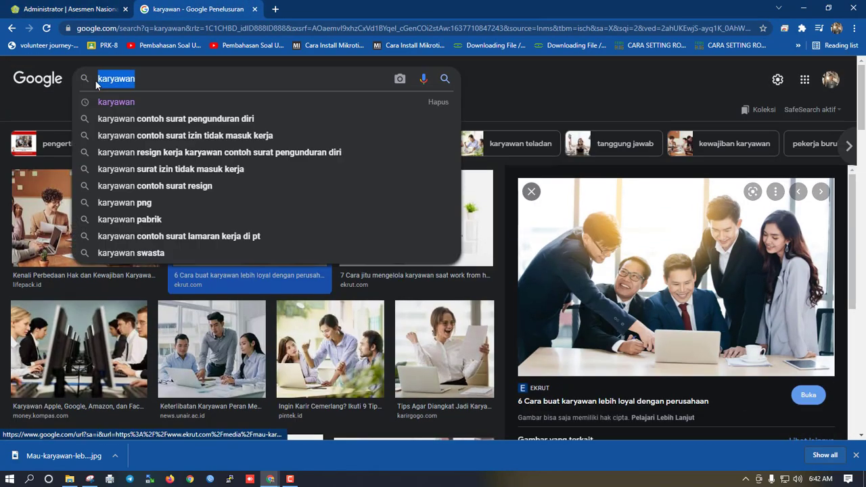
type("soal m")
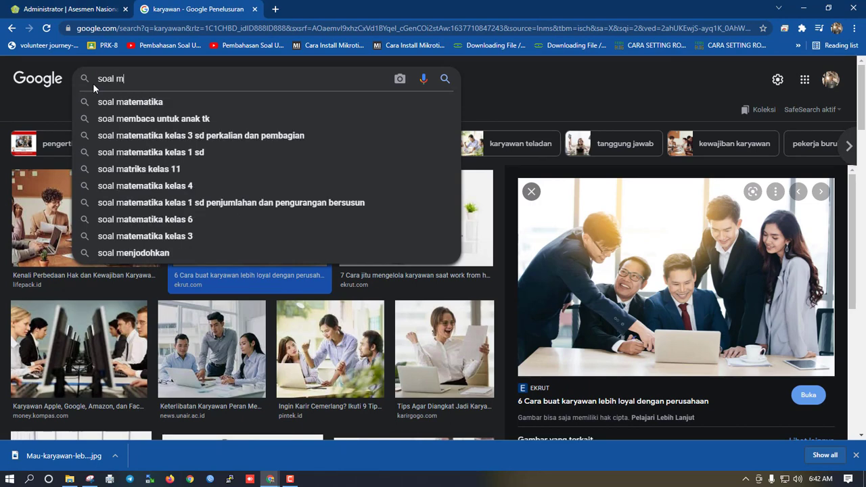
type("atematika sm")
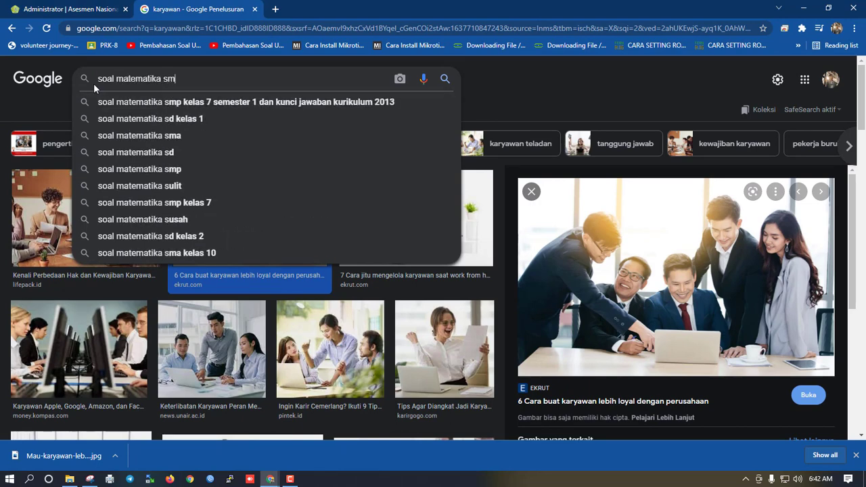
type("p kelas 8")
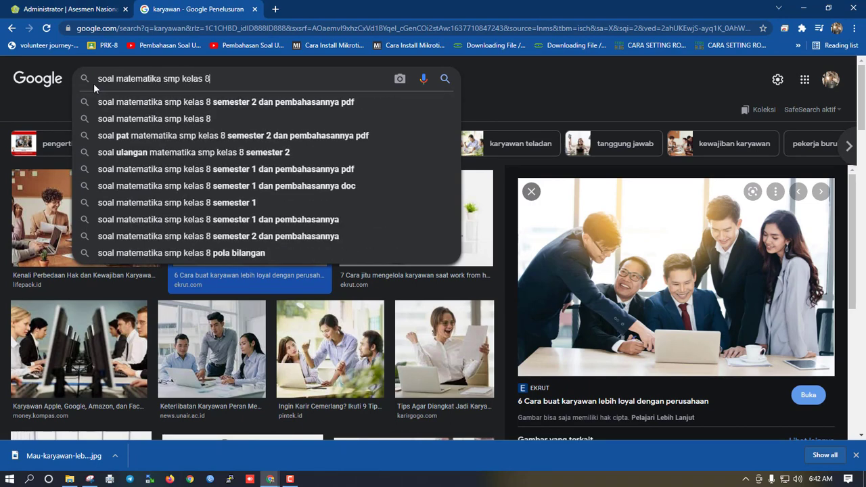
key("Down")
key("Return")
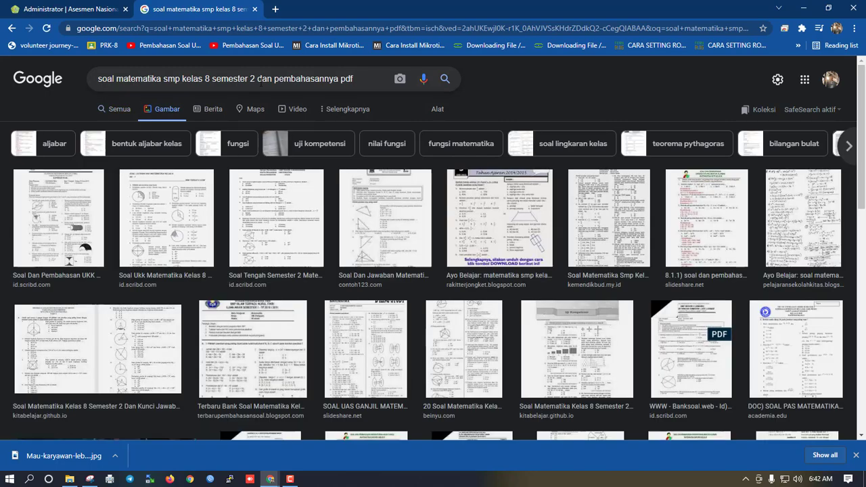
Shorten the search to "soal matematika smp kelas 8 semester 2" and show all web results instead of images
left_click_drag(261, 81, 363, 75)
key("BackSpace")
key("BackSpace")
key("BackSpace")
key("Return")
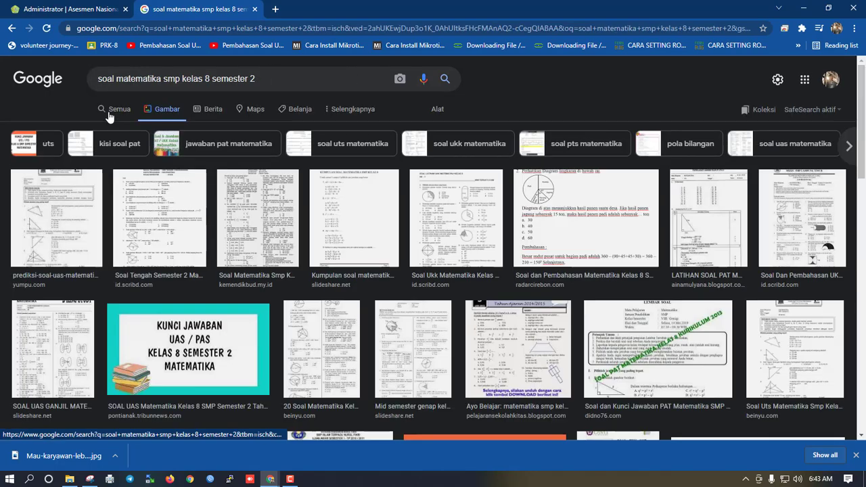
left_click(108, 111)
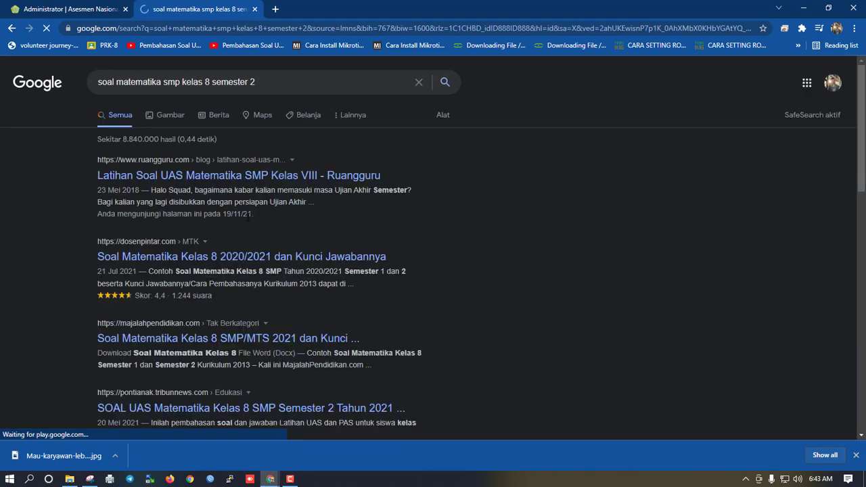
Open the Ruangguru and Dosenpintar results in separate tabs and look through the Dosenpintar multiple-choice questions, answer key and essay solutions
middle_click(193, 257)
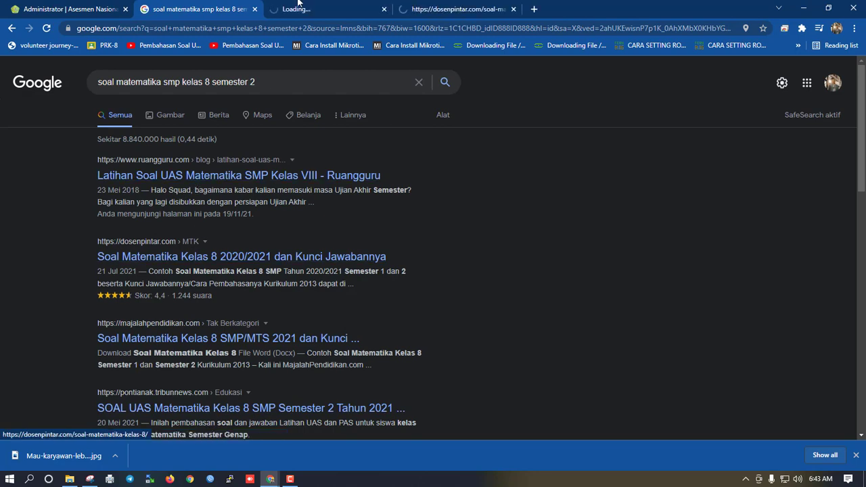
key("ctrl+Tab")
key("ctrl+Tab")
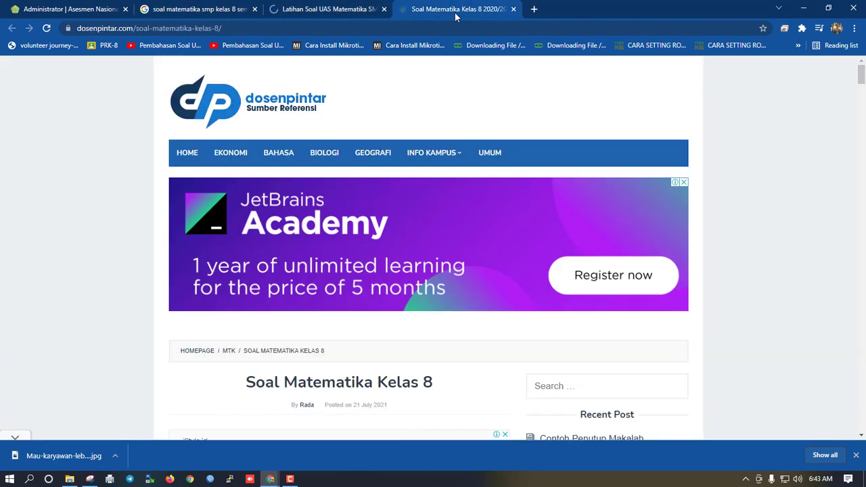
scroll(356, 258, "down", 10)
scroll(355, 258, "down", 8)
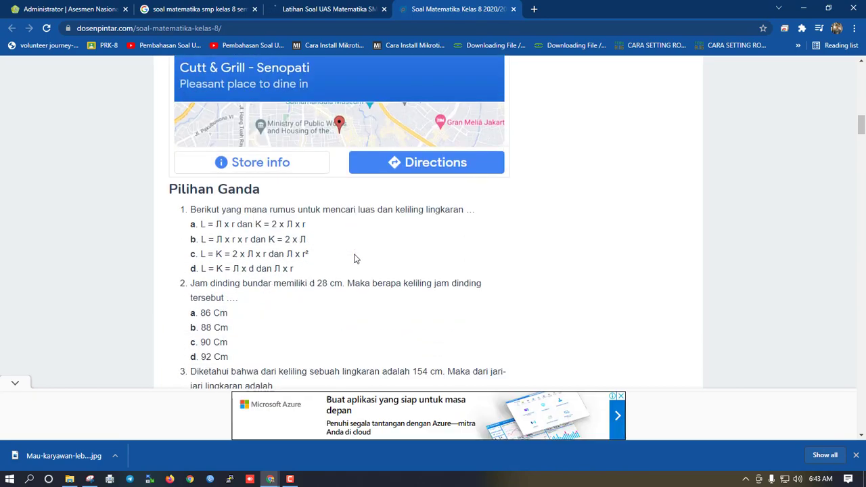
scroll(353, 257, "down", 8)
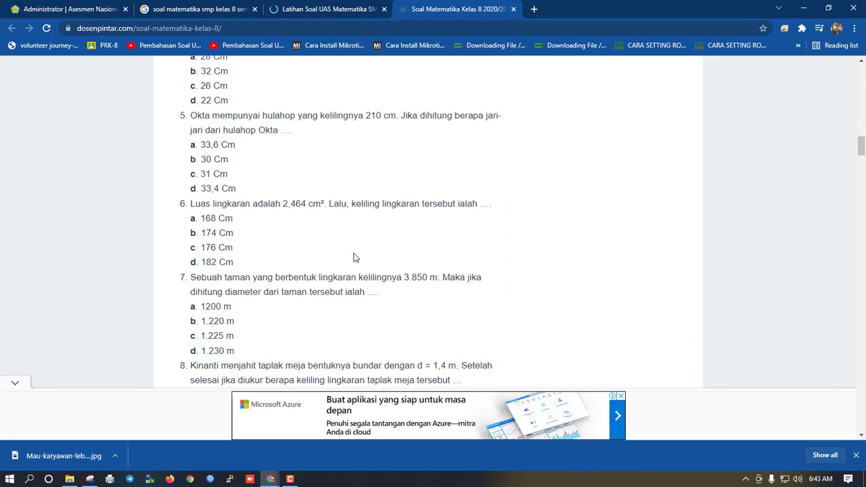
scroll(354, 253, "down", 10)
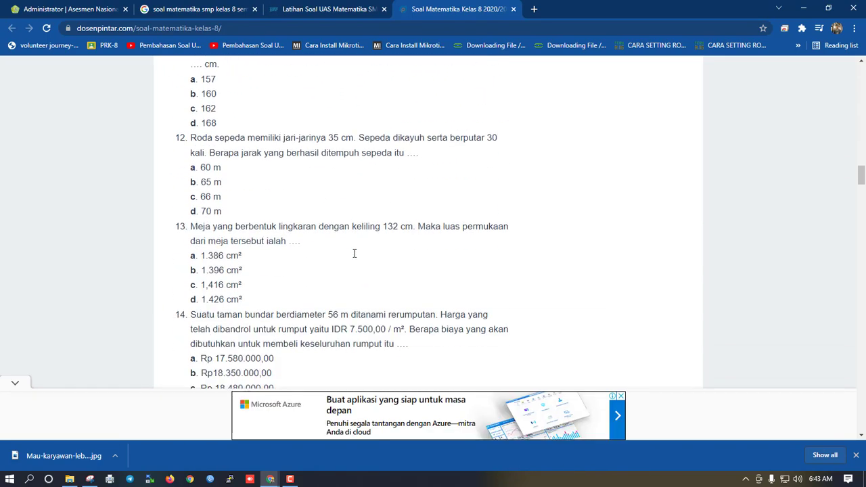
scroll(353, 257, "down", 3)
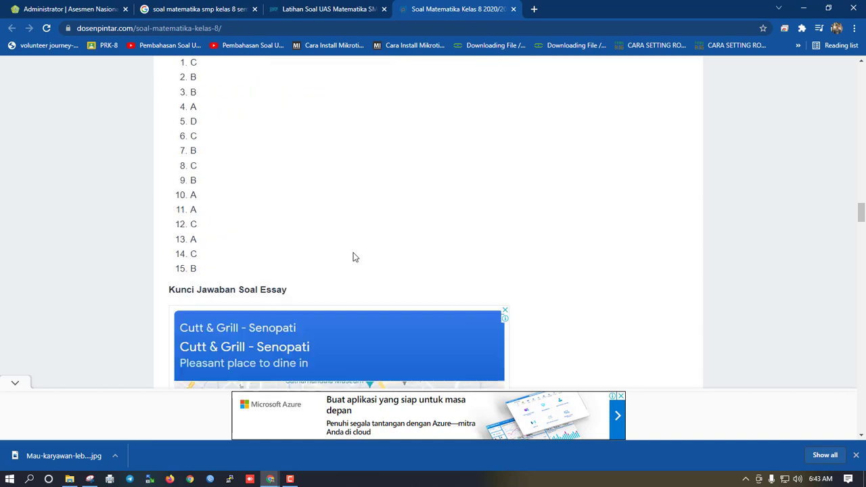
scroll(380, 256, "down", 4)
scroll(380, 256, "down", 2)
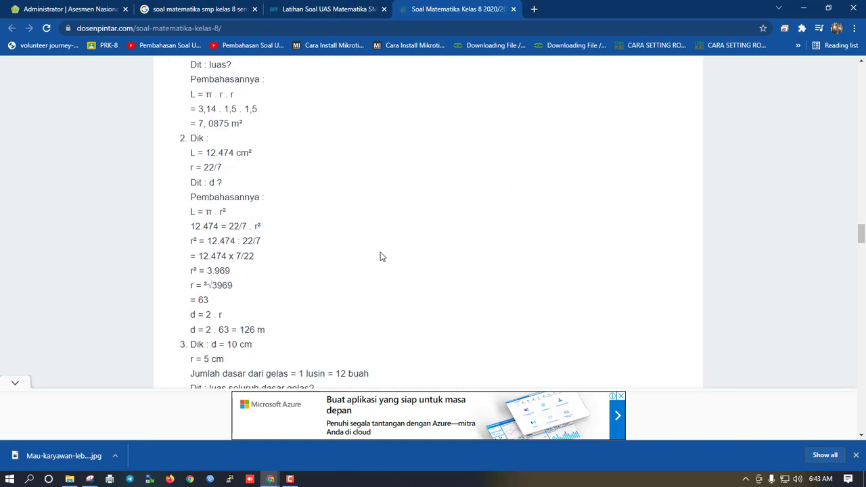
scroll(380, 256, "down", 4)
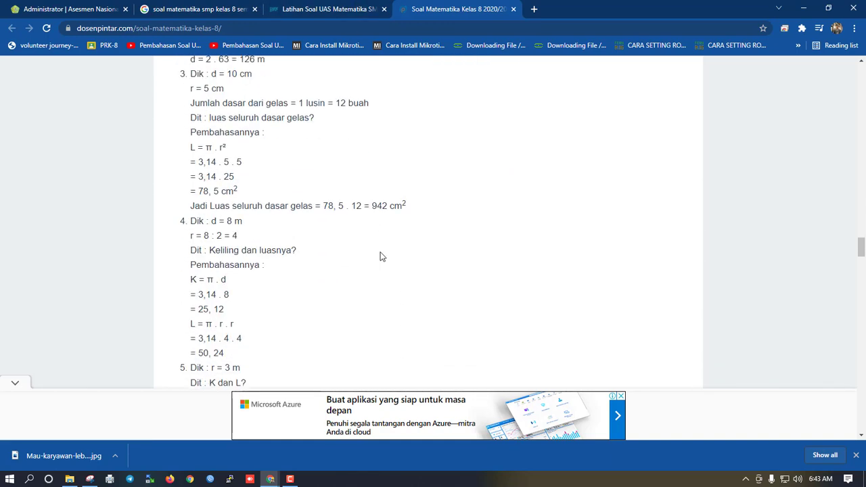
Copy the worked solution of essay item 3 from the Dosenpintar page and replace the text of question 3 in the bank with it
scroll(381, 256, "up", 1)
scroll(345, 216, "down", 1)
scroll(227, 148, "up", 1)
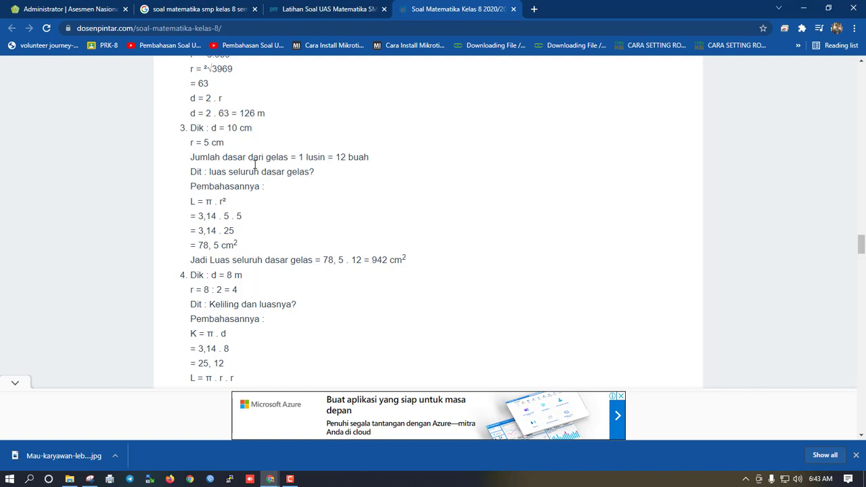
left_click_drag(192, 125, 414, 261)
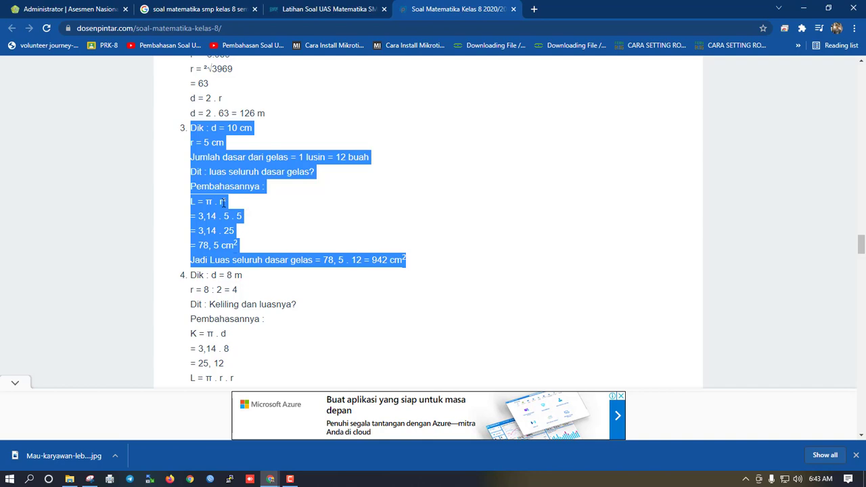
left_click(297, 8)
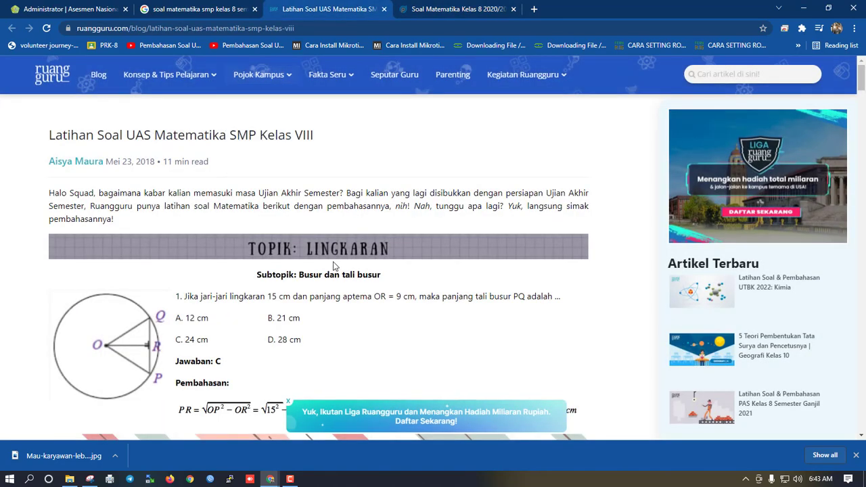
left_click(186, 6)
key("ctrl+1")
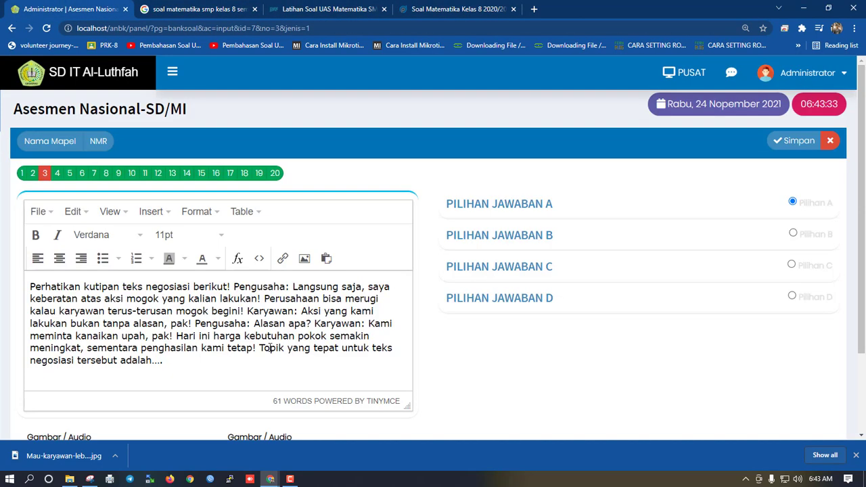
left_click_drag(178, 360, 27, 289)
key("ctrl+v")
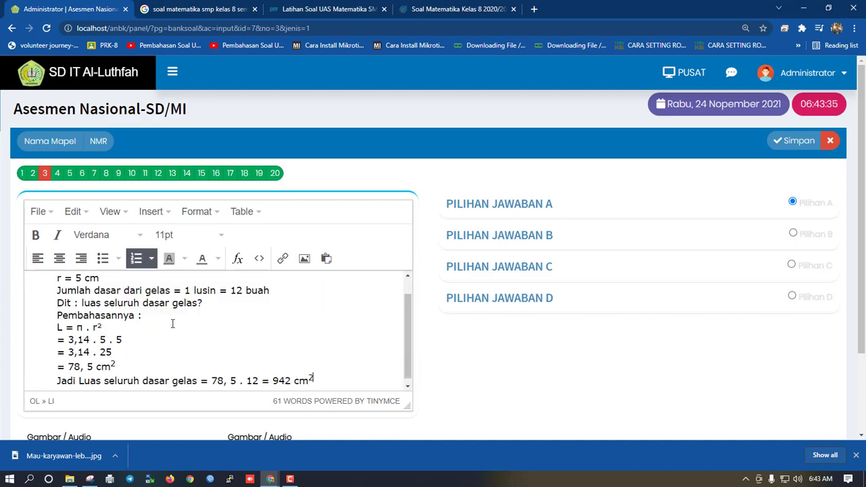
Remove the numbered-list formatting from the pasted solution in question 3 and save the question
scroll(172, 324, "up", 1)
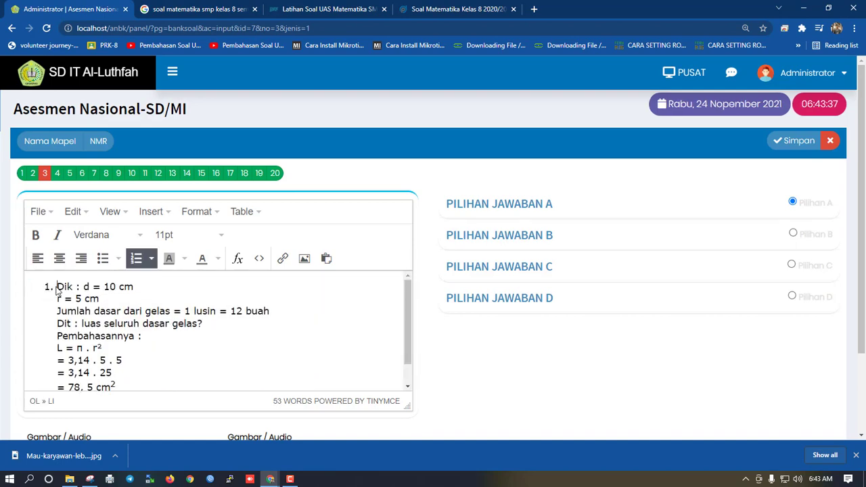
left_click(136, 258)
scroll(113, 339, "down", 1)
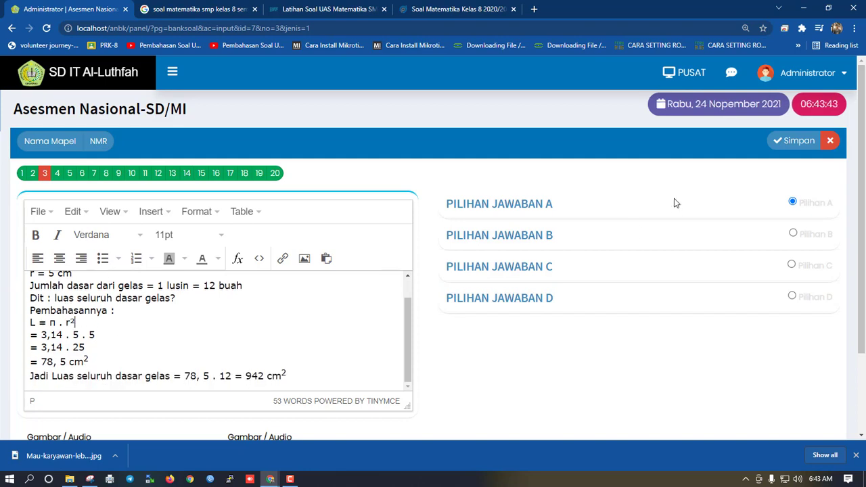
left_click(793, 141)
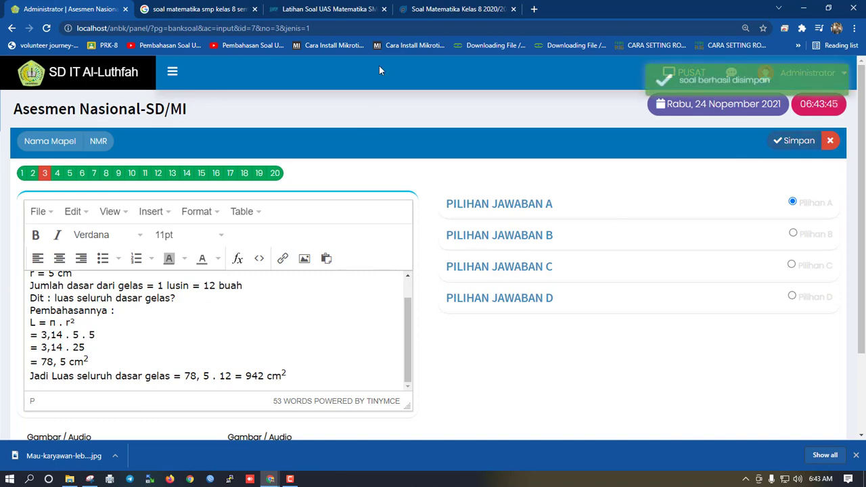
Look through the Ruangguru exercise article for maths questions with figures, formulas and tables, up to the Peluang topic
left_click(281, 9)
scroll(342, 321, "down", 3)
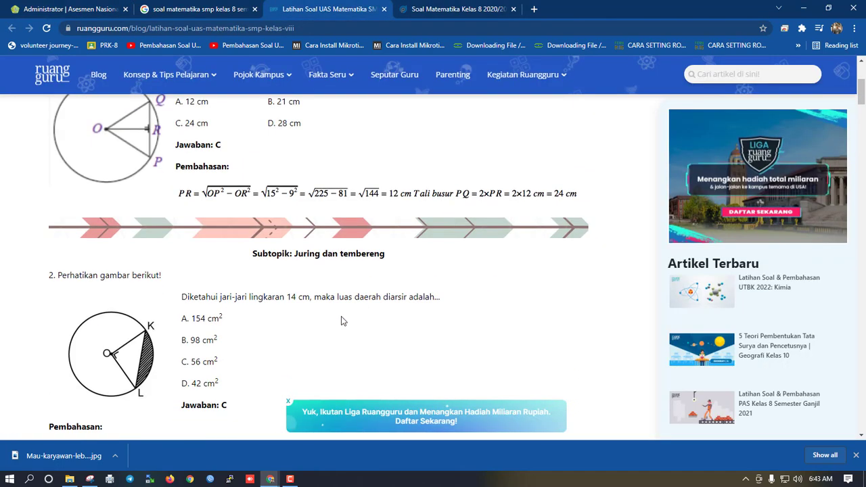
scroll(332, 251, "down", 4)
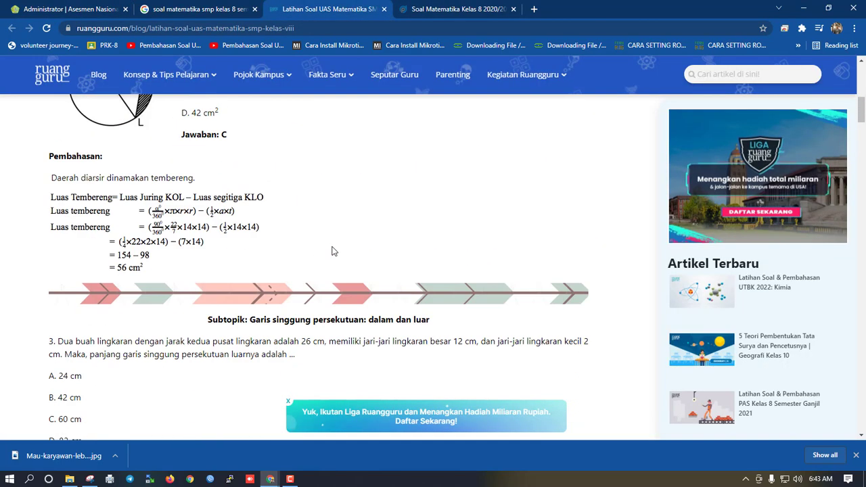
scroll(331, 251, "up", 1)
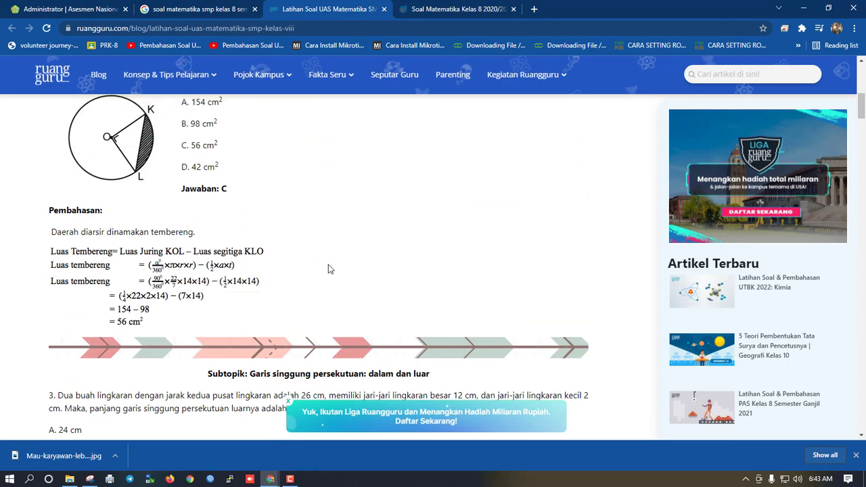
scroll(328, 269, "down", 5)
scroll(330, 269, "down", 4)
scroll(260, 275, "up", 2)
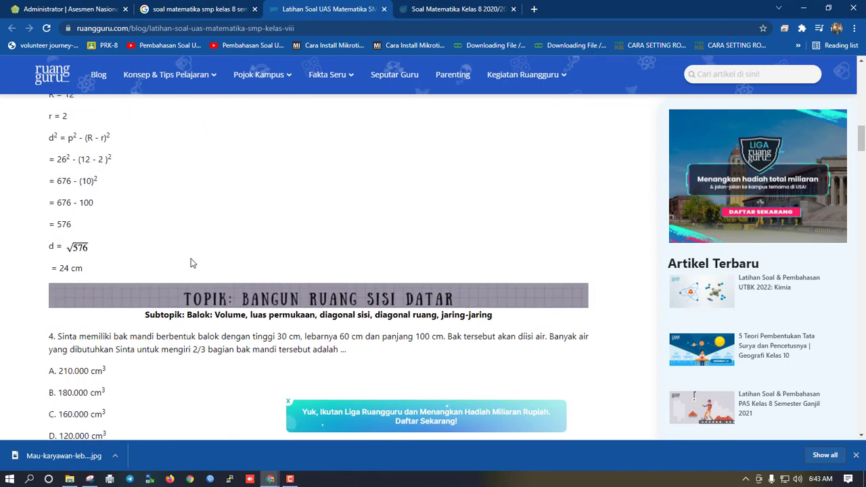
scroll(191, 263, "down", 3)
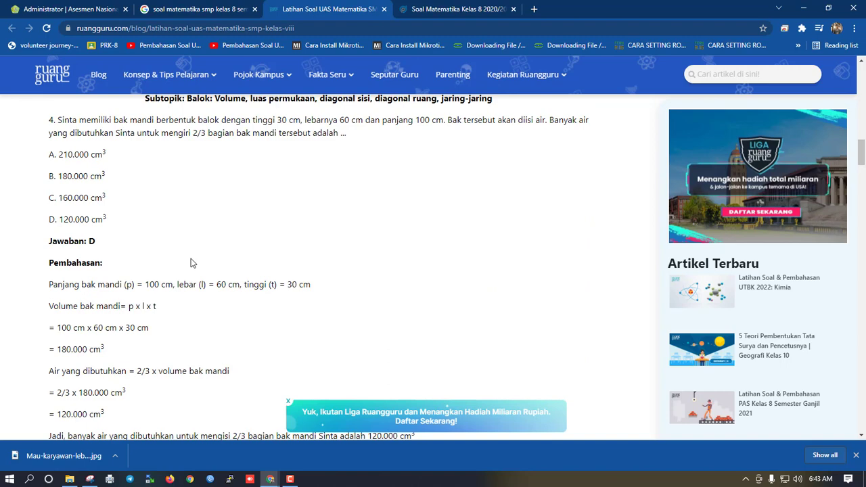
scroll(190, 263, "down", 2)
scroll(191, 263, "down", 5)
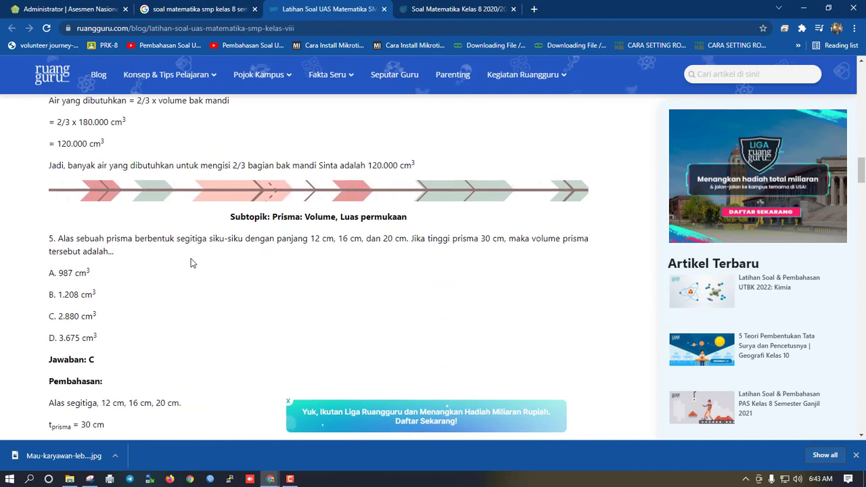
scroll(190, 262, "down", 4)
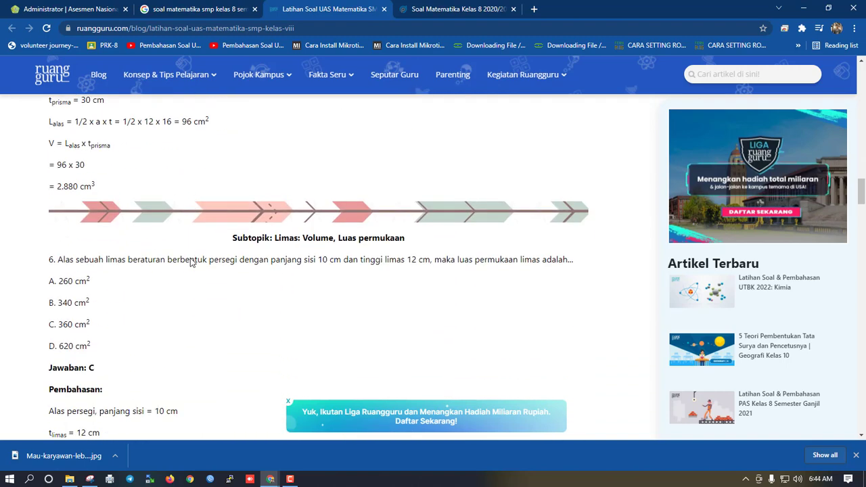
scroll(190, 263, "down", 16)
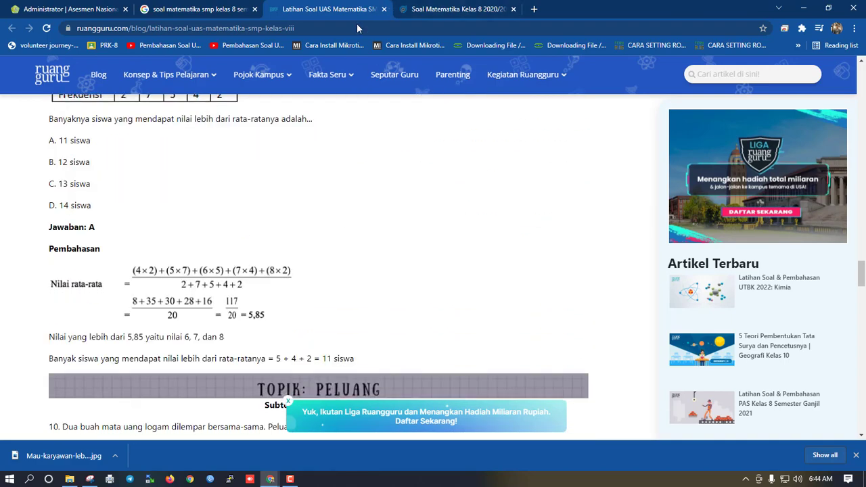
scroll(275, 264, "down", 6)
scroll(276, 265, "up", 5)
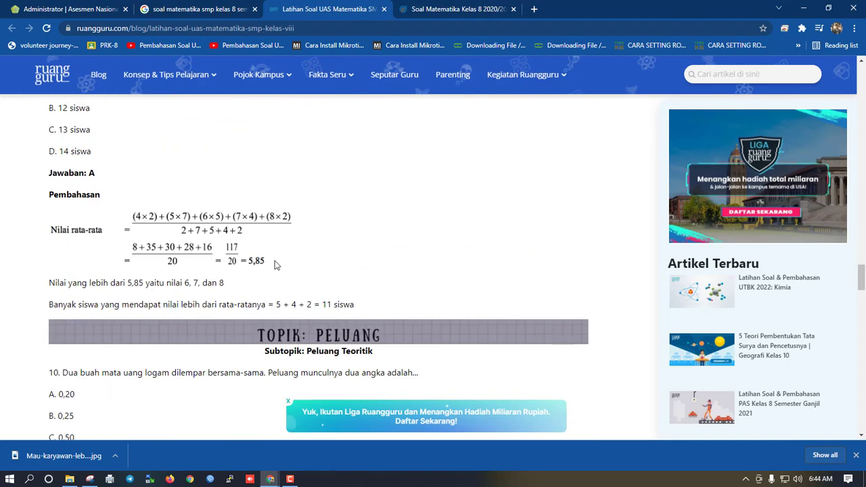
scroll(236, 268, "up", 6)
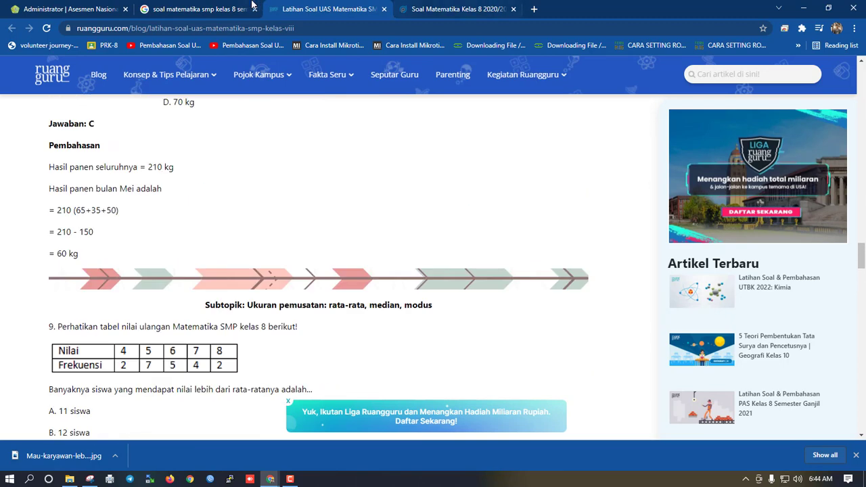
Return to the question bank, save question 3 again and open question 4
left_click(86, 5)
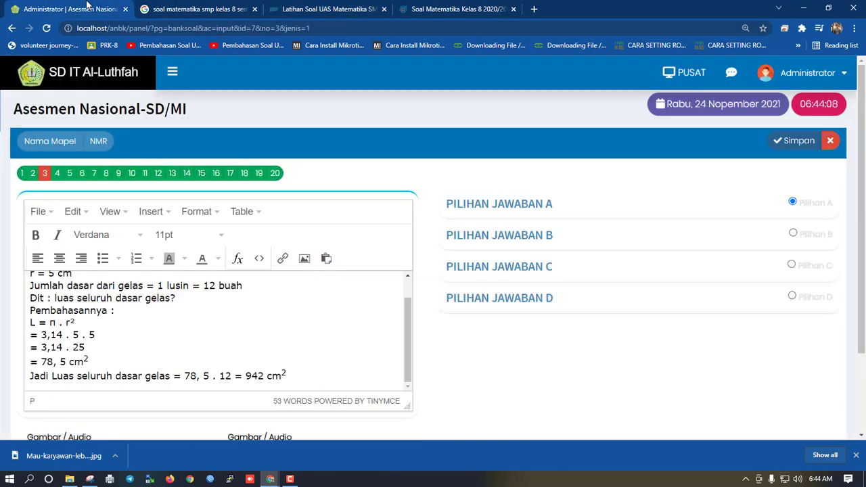
left_click(795, 141)
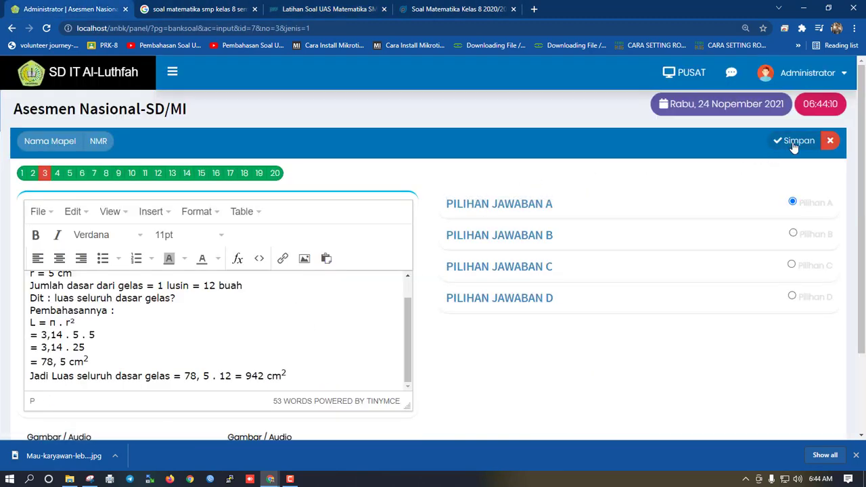
left_click(57, 173)
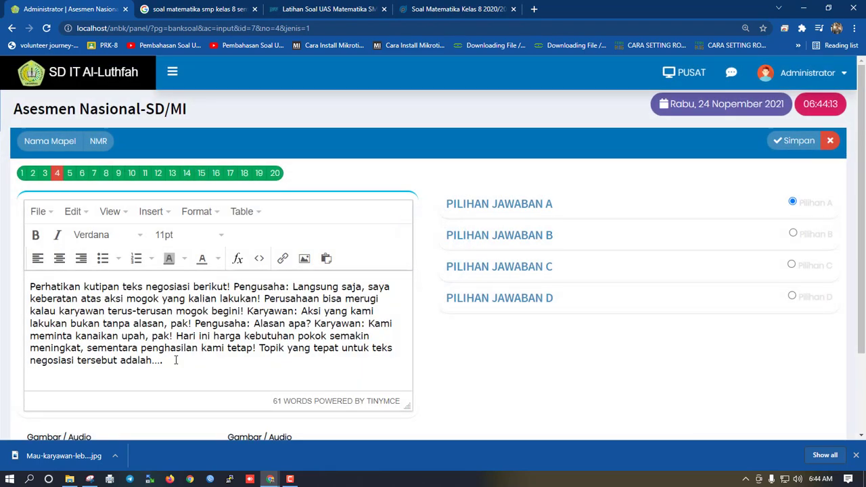
left_click_drag(165, 360, 28, 289)
left_click(216, 325)
Copy the Arabic sentence from question 6, replace the text of question 8 with it and save question 8
left_click(81, 173)
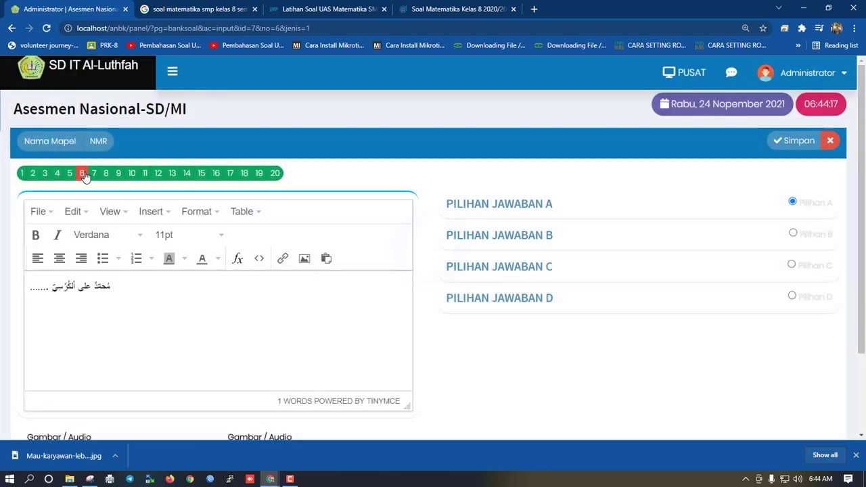
left_click_drag(120, 286, 27, 286)
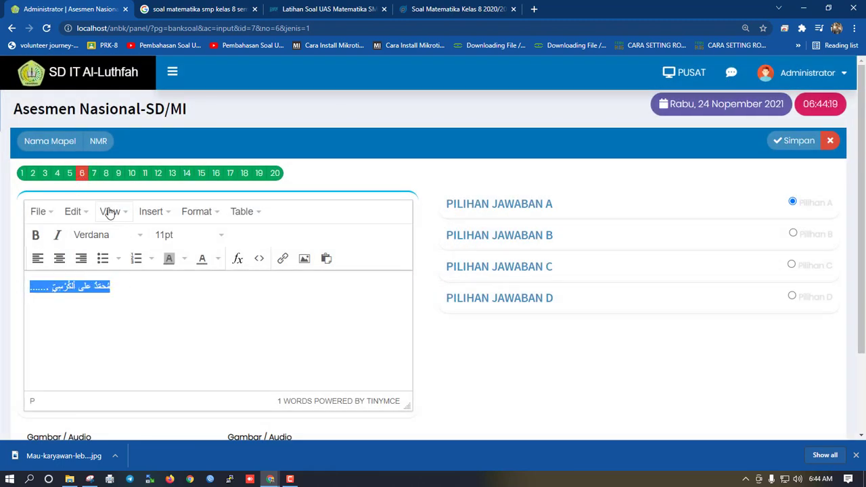
left_click(69, 174)
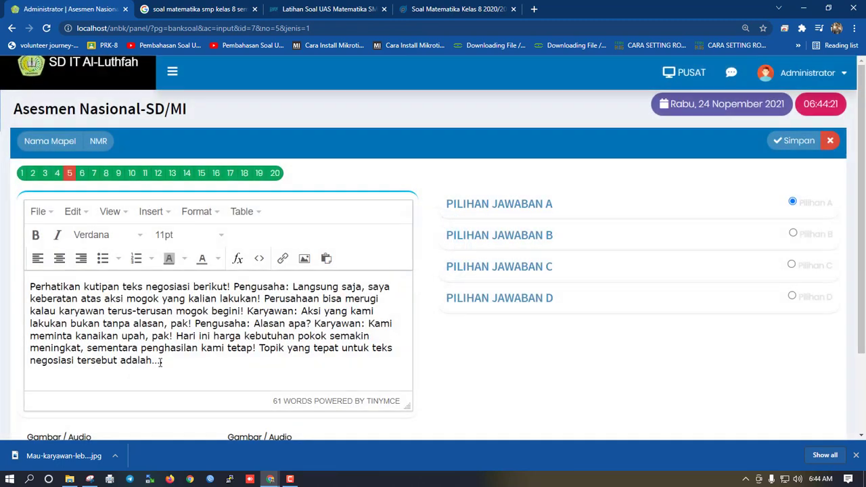
left_click(105, 173)
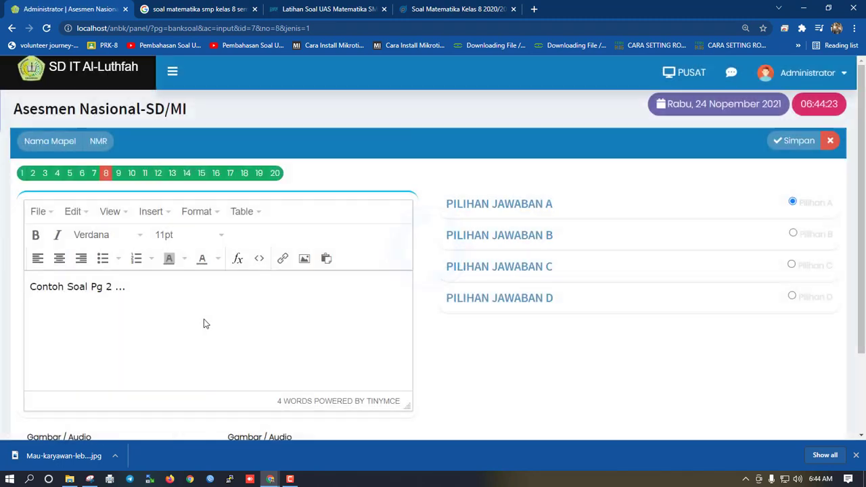
left_click(203, 323)
key("ctrl+a")
type("مُحمّدٌ على الْكُرْسيّ .......")
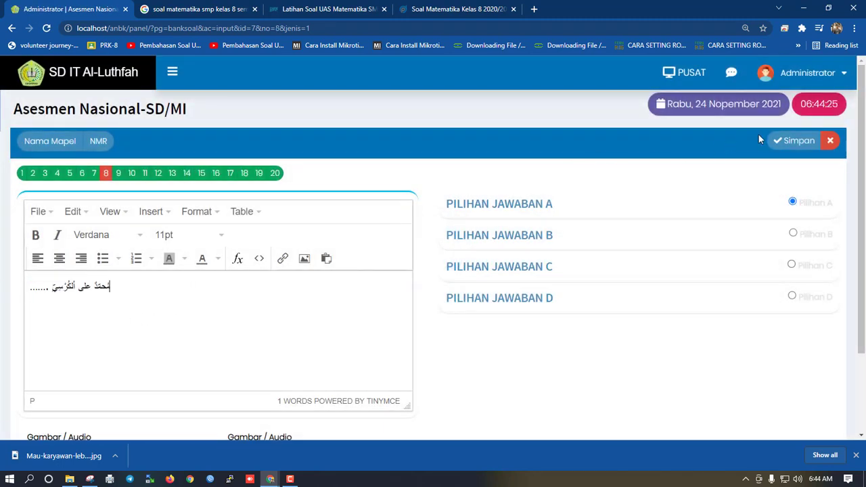
left_click(784, 140)
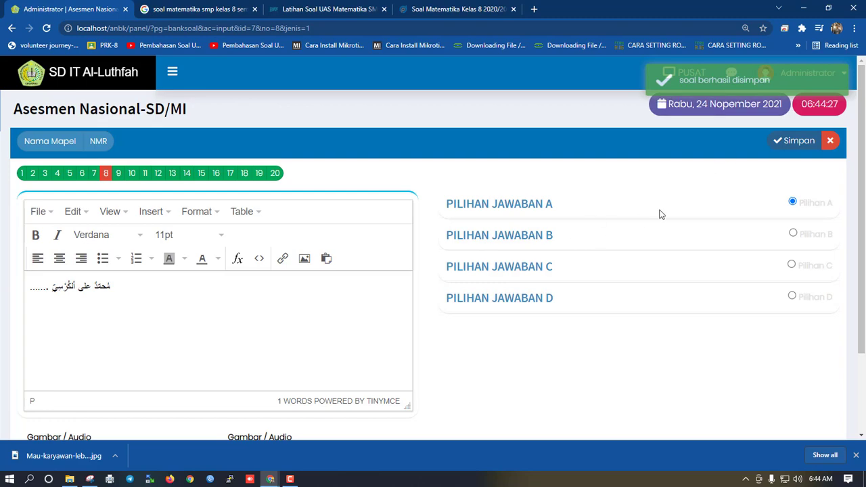
Close the editor of question 8 and review the bank's question list down to the Arabic questions 6 and 8
left_click(829, 146)
scroll(406, 277, "down", 3)
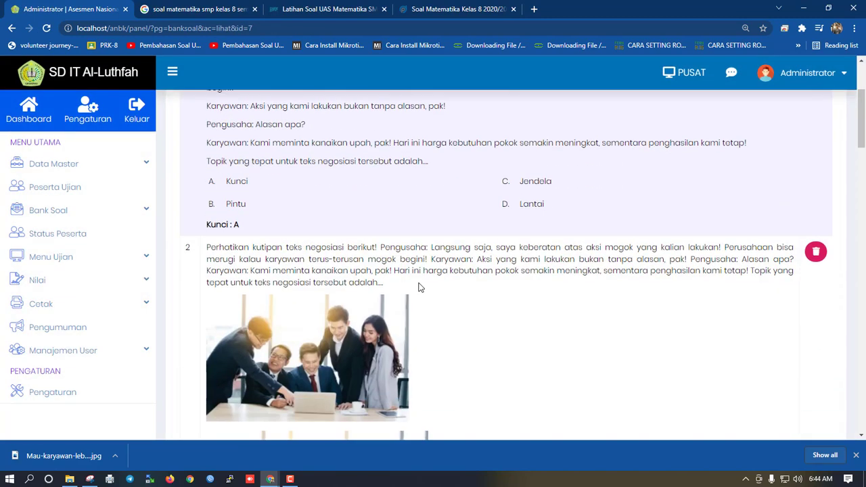
scroll(418, 288, "down", 2)
scroll(341, 244, "down", 6)
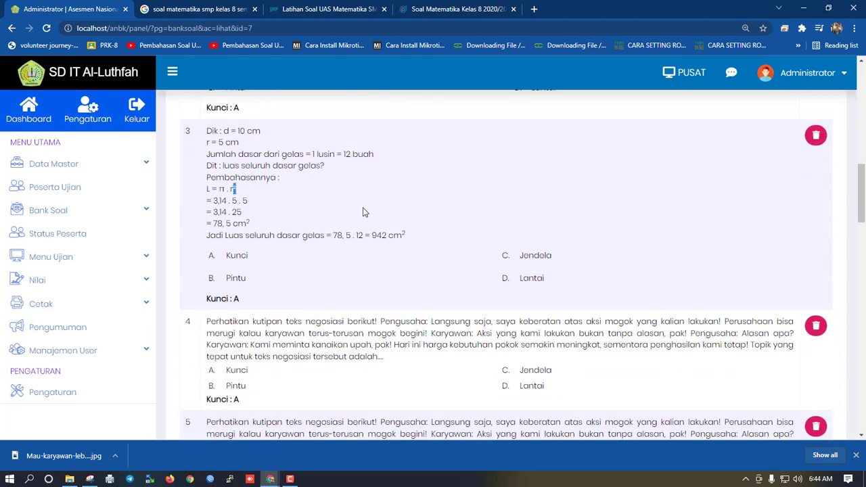
scroll(363, 212, "down", 5)
left_click_drag(215, 280, 284, 278)
left_click(370, 303)
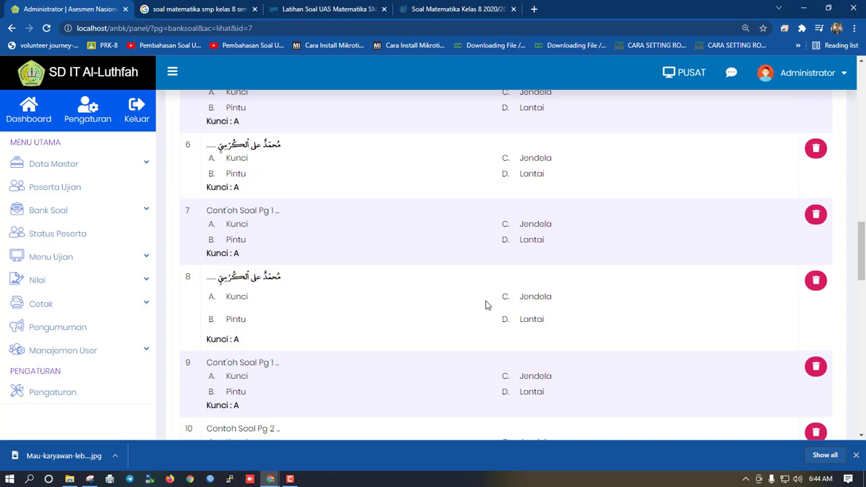
scroll(485, 306, "up", 12)
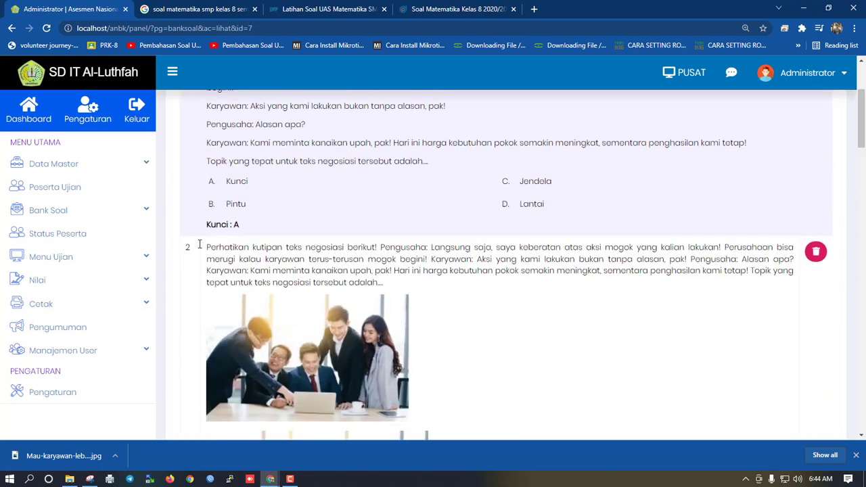
Start a new exam schedule for the AKM-Numerasi [NMR] question bank with exam type AN - Asesmen Nasional
left_click(110, 216)
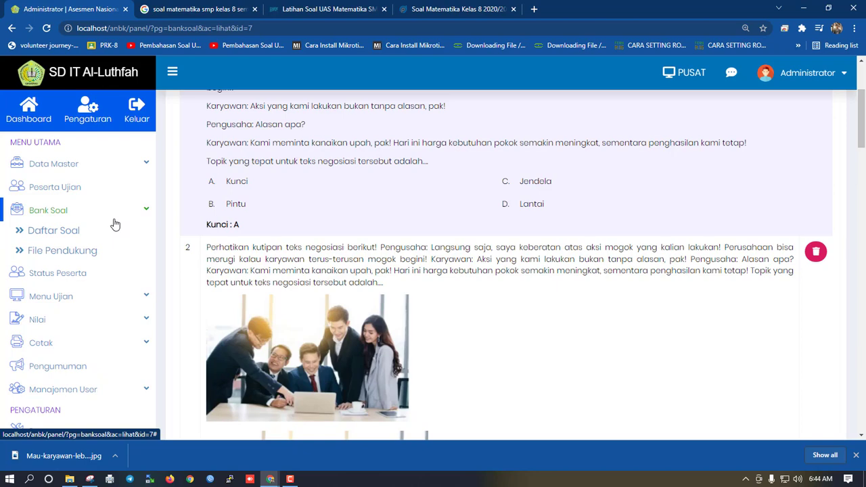
left_click(57, 301)
left_click(53, 277)
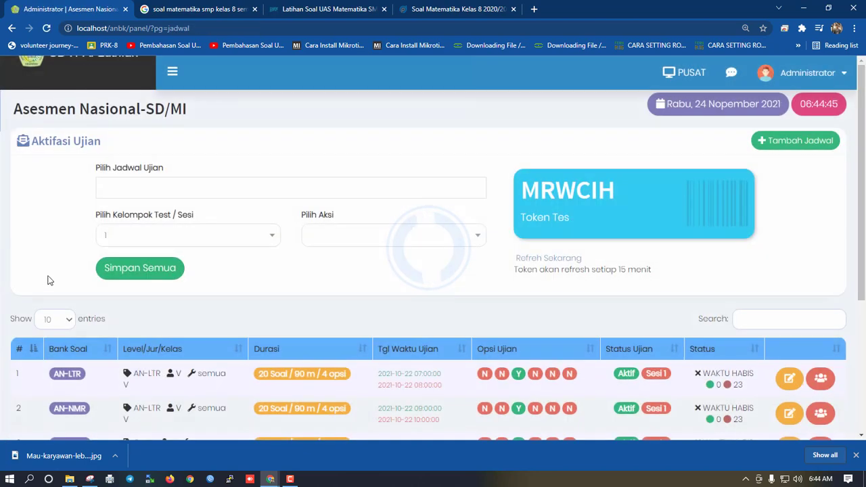
left_click(790, 144)
left_click(356, 155)
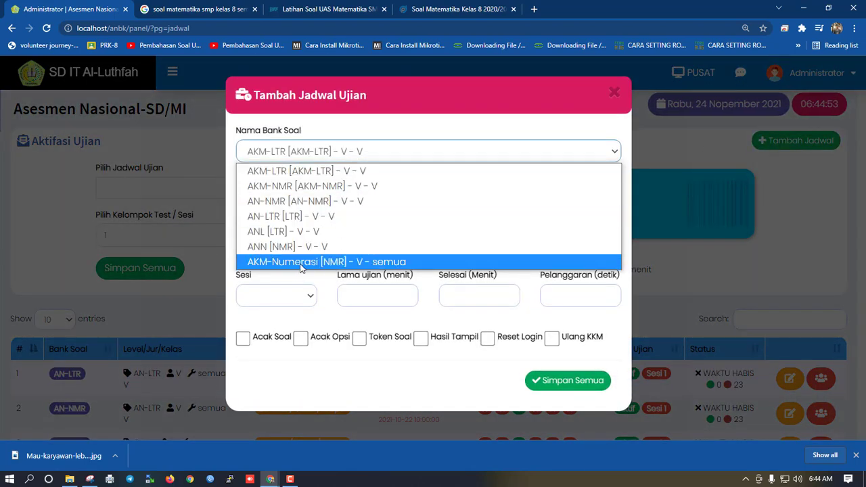
left_click(373, 263)
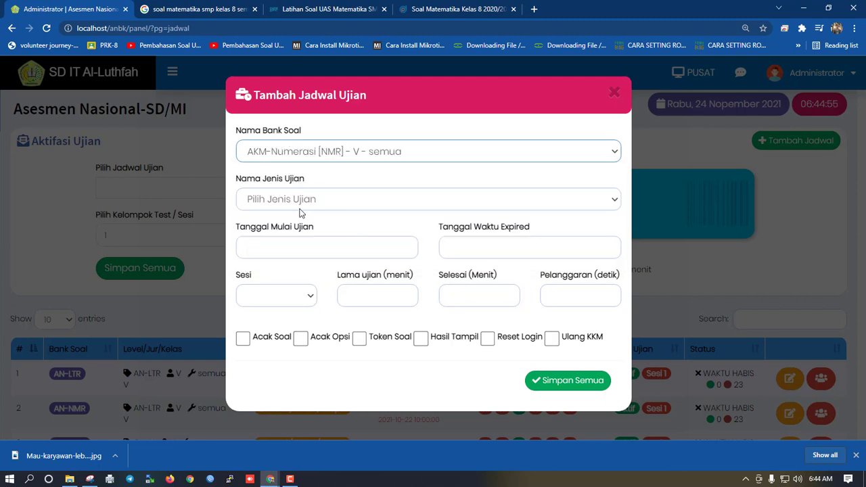
left_click(301, 202)
left_click(292, 234)
Set the exam start to 2021/11/24 07:00 and its expiry to 2021/11/24 08:00
left_click(293, 245)
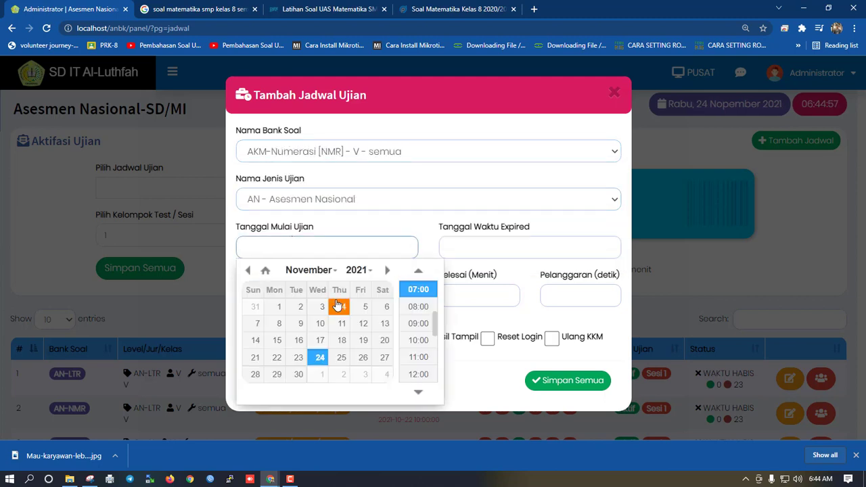
left_click(418, 289)
left_click(462, 252)
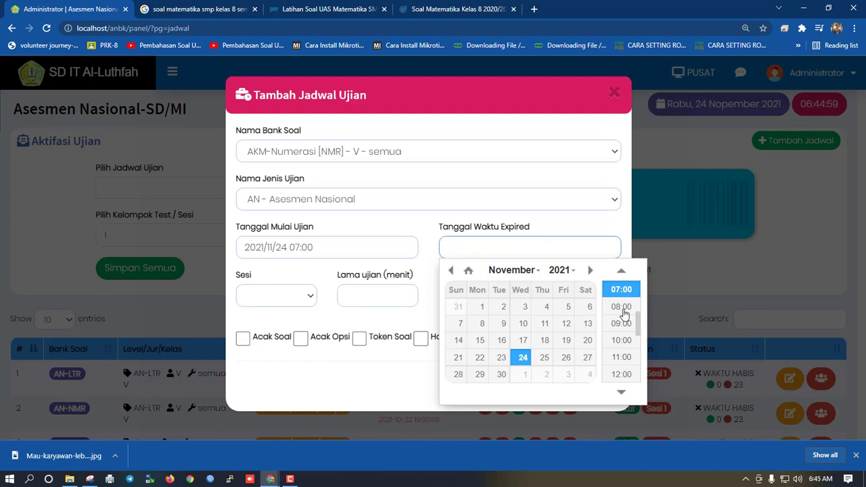
left_click(622, 313)
Assign the exam to session 1 with a 60-minute duration, 20 minutes for Selesai and 120 seconds for Pelanggaran
left_click(279, 302)
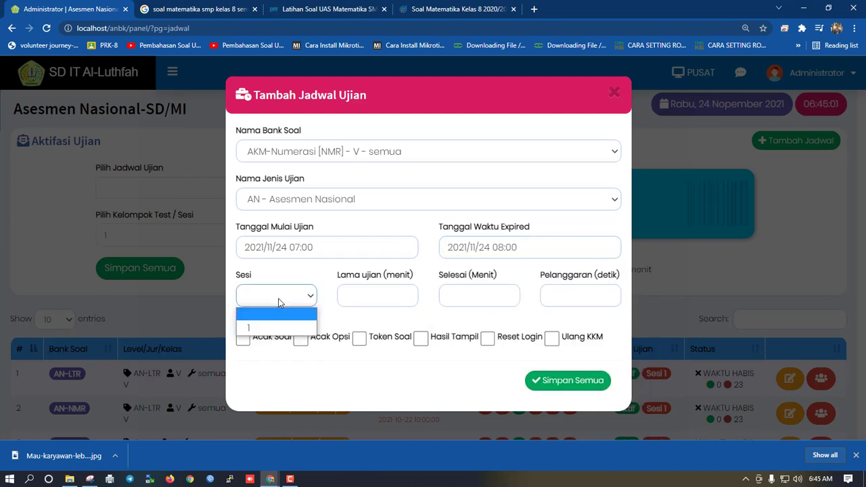
left_click(271, 327)
left_click(367, 296)
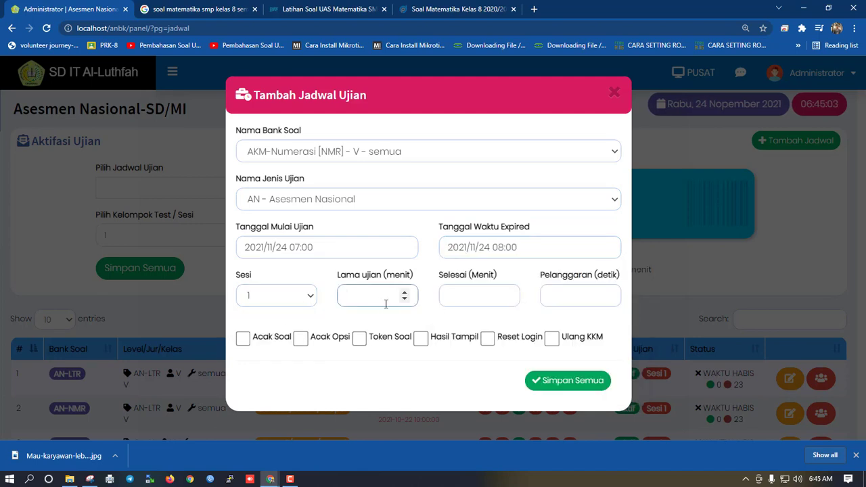
type("60")
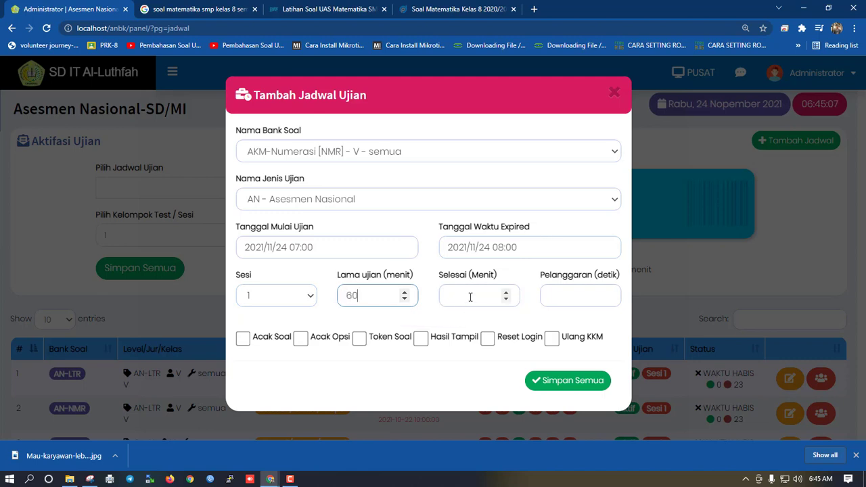
left_click(466, 295)
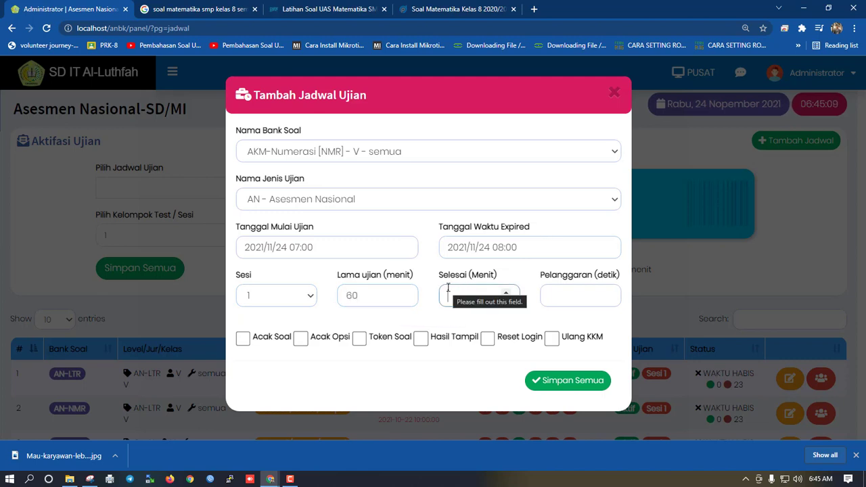
type("20")
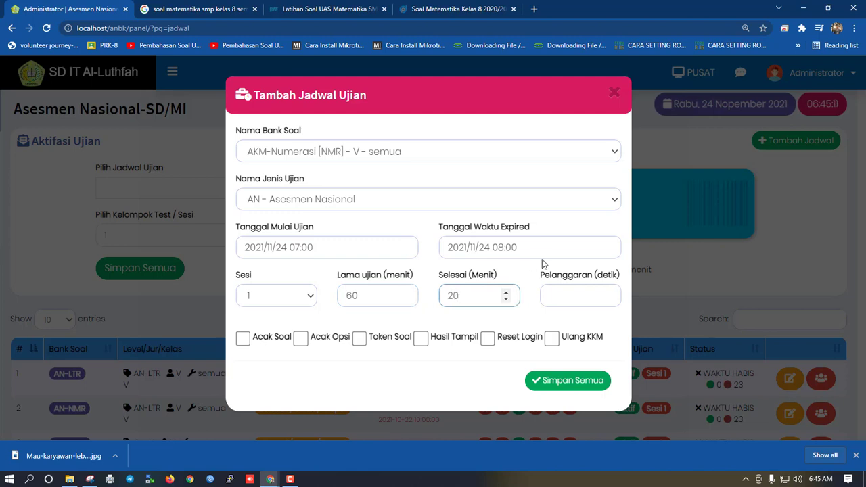
left_click(591, 295)
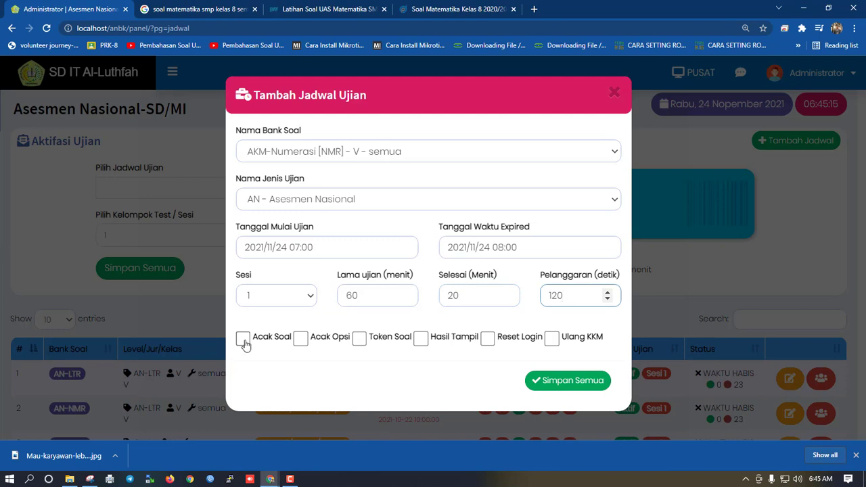
Enable Acak Soal and Acak Opsi, save the exam schedule and check its AKM-Numerasi entry in the schedule list
left_click(242, 338)
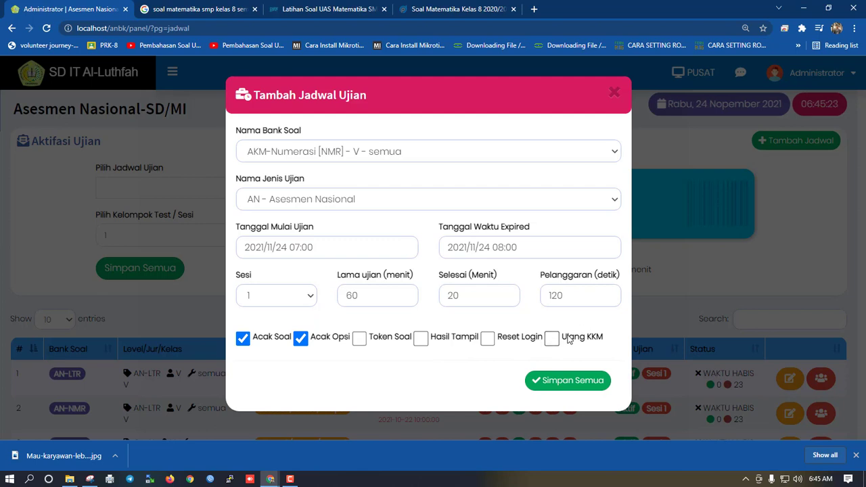
left_click(557, 384)
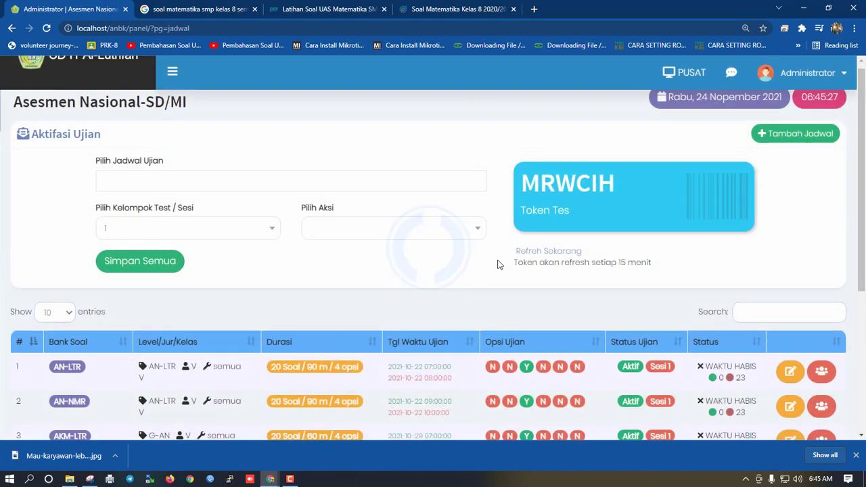
scroll(472, 263, "down", 4)
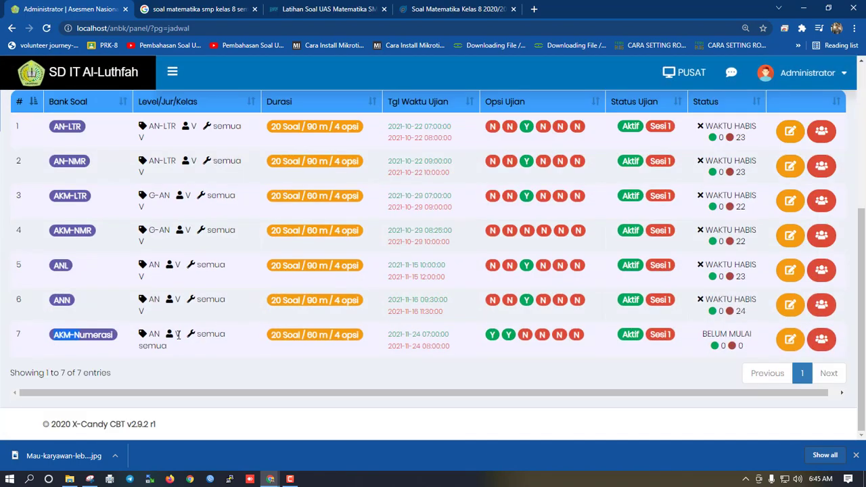
left_click_drag(179, 335, 841, 343)
left_click(546, 366)
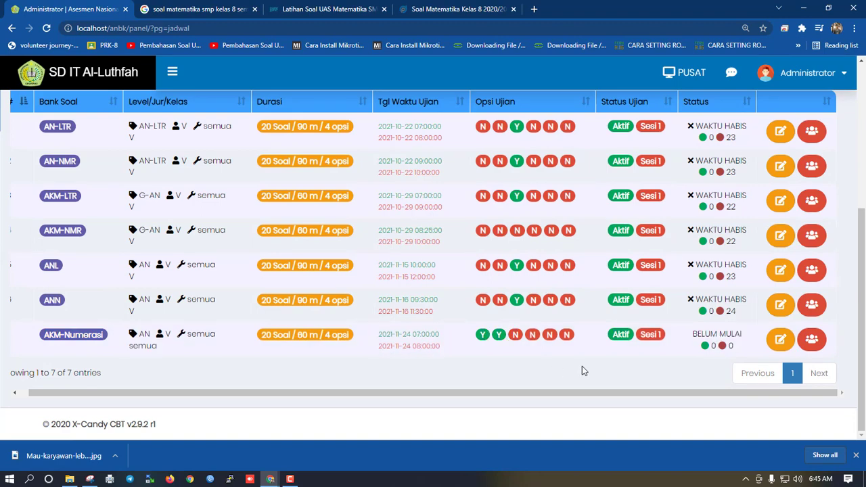
scroll(232, 327, "up", 4)
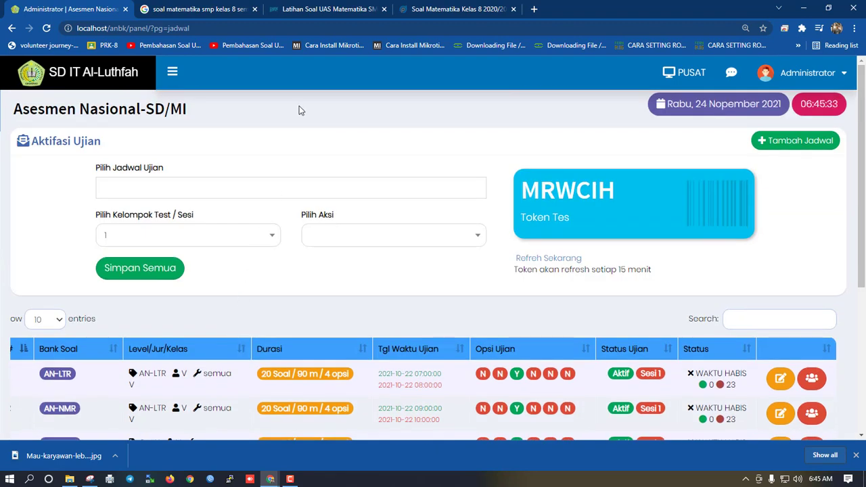
Go back to the list of question banks (Daftar Soal)
left_click(170, 74)
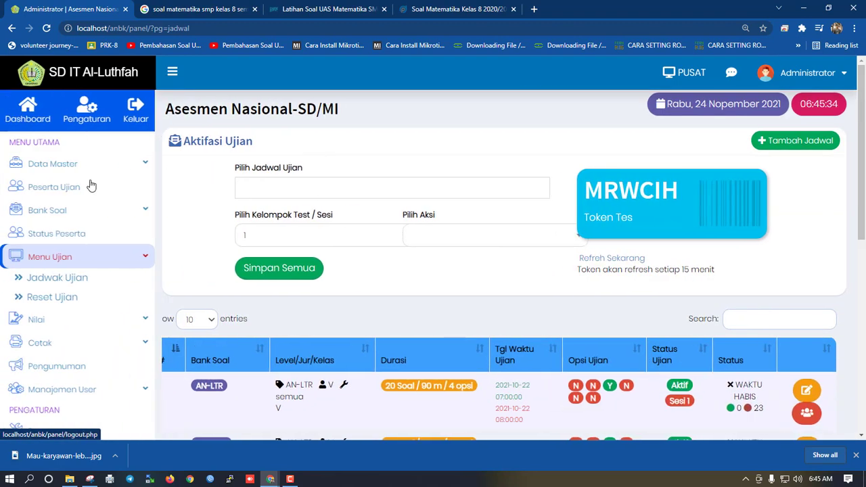
left_click(57, 211)
left_click(64, 231)
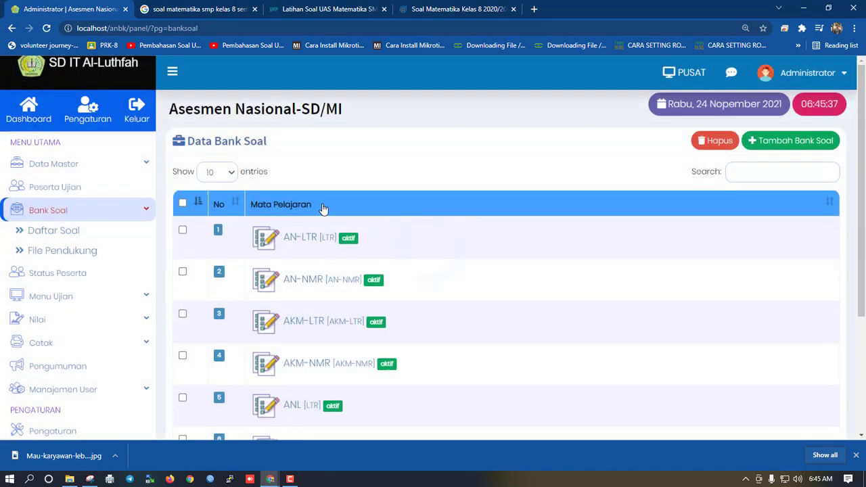